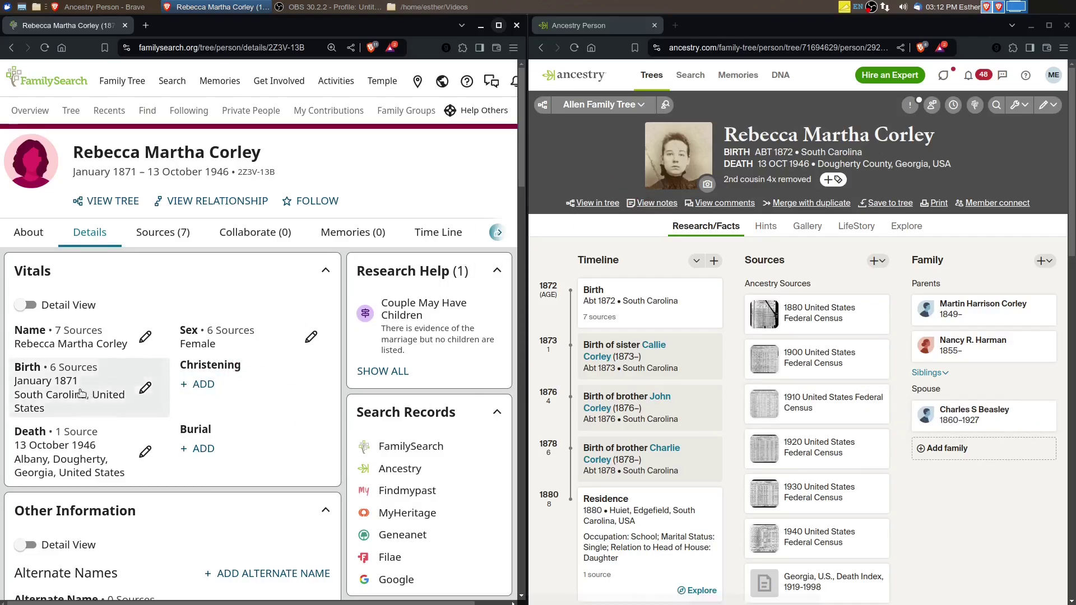
{"action": "scroll", "coordinate": [90, 392], "scroll_direction": "down", "scroll_amount": 2}
{"action": "scroll", "coordinate": [87, 403], "scroll_direction": "down", "scroll_amount": 15}
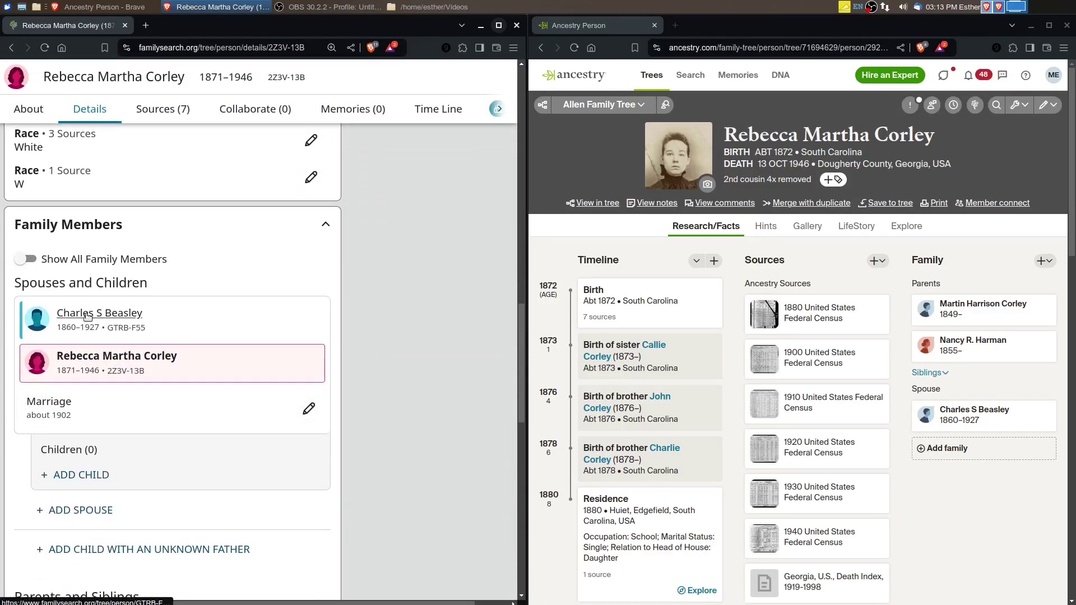
{"action": "mouse_move", "coordinate": [84, 312]}
{"action": "left_click", "coordinate": [351, 497]}
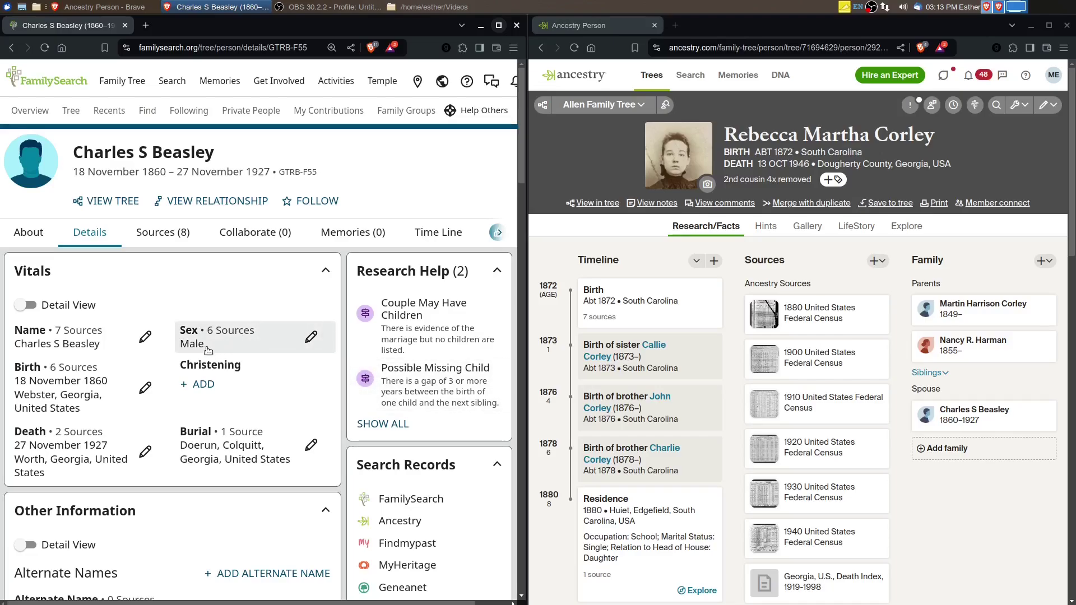
{"action": "scroll", "coordinate": [218, 349], "scroll_direction": "down", "scroll_amount": 10}
{"action": "scroll", "coordinate": [211, 377], "scroll_direction": "down", "scroll_amount": 6}
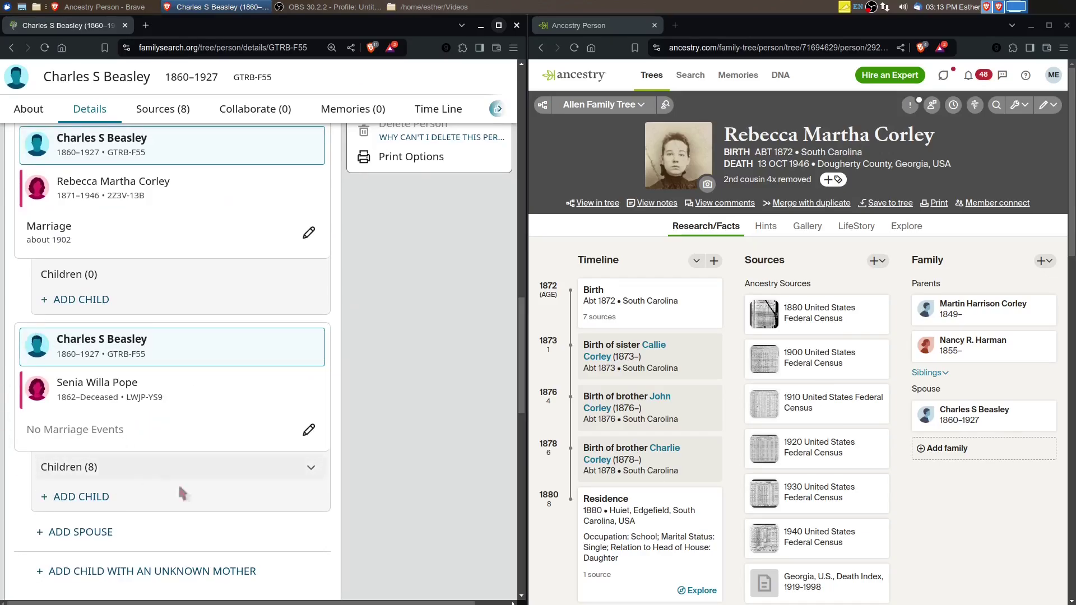
{"action": "scroll", "coordinate": [204, 488], "scroll_direction": "down", "scroll_amount": 2}
{"action": "scroll", "coordinate": [204, 495], "scroll_direction": "down", "scroll_amount": 4}
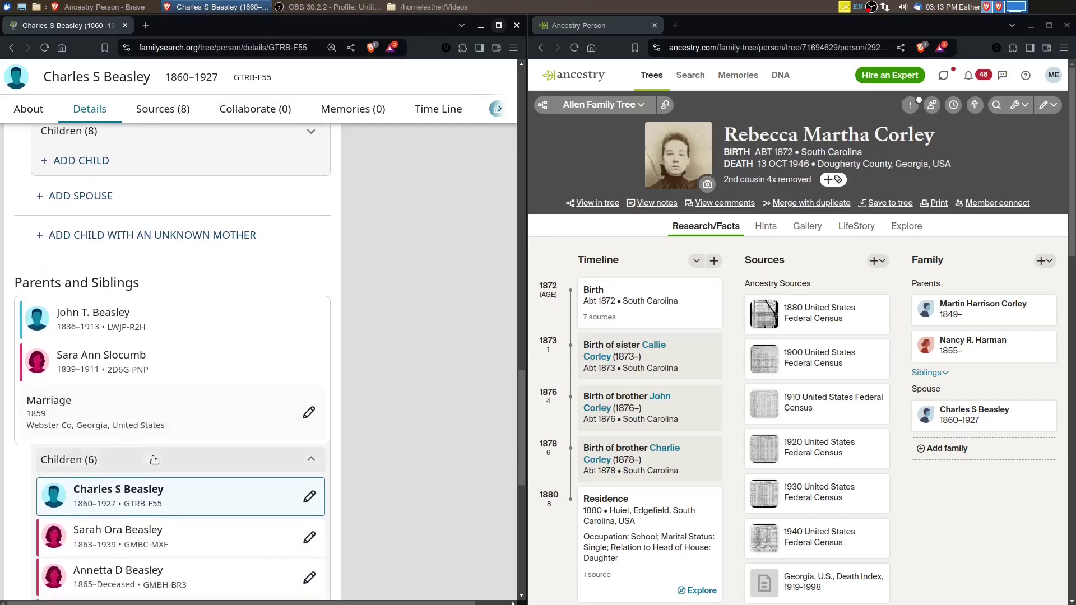
{"action": "scroll", "coordinate": [217, 493], "scroll_direction": "up", "scroll_amount": 20}
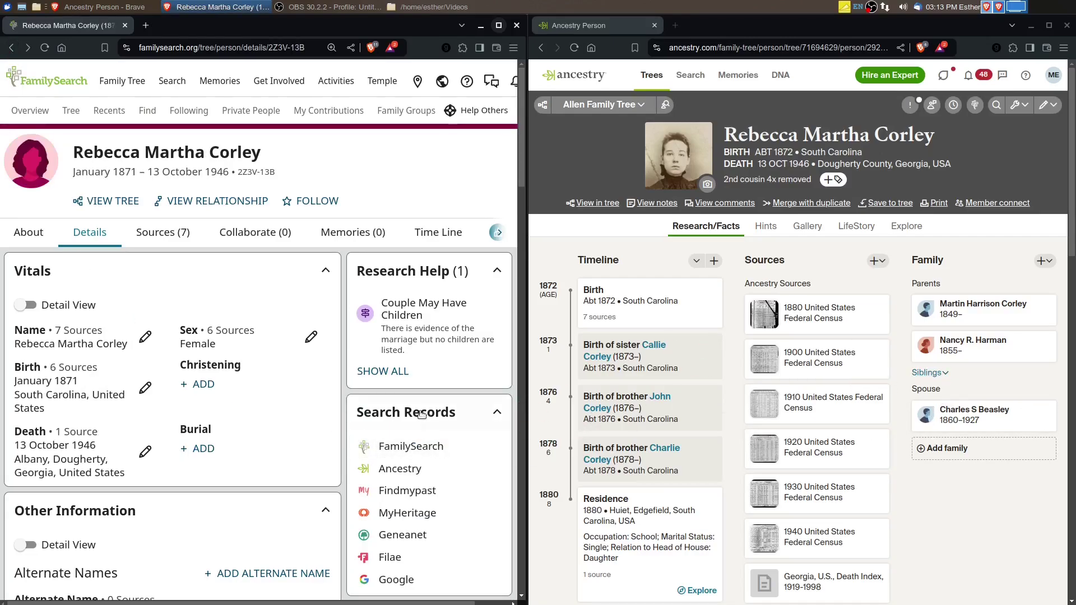
Step: Expand the siblings list on Ancestry and open the sister's profile
{"action": "left_click", "coordinate": [928, 373]}
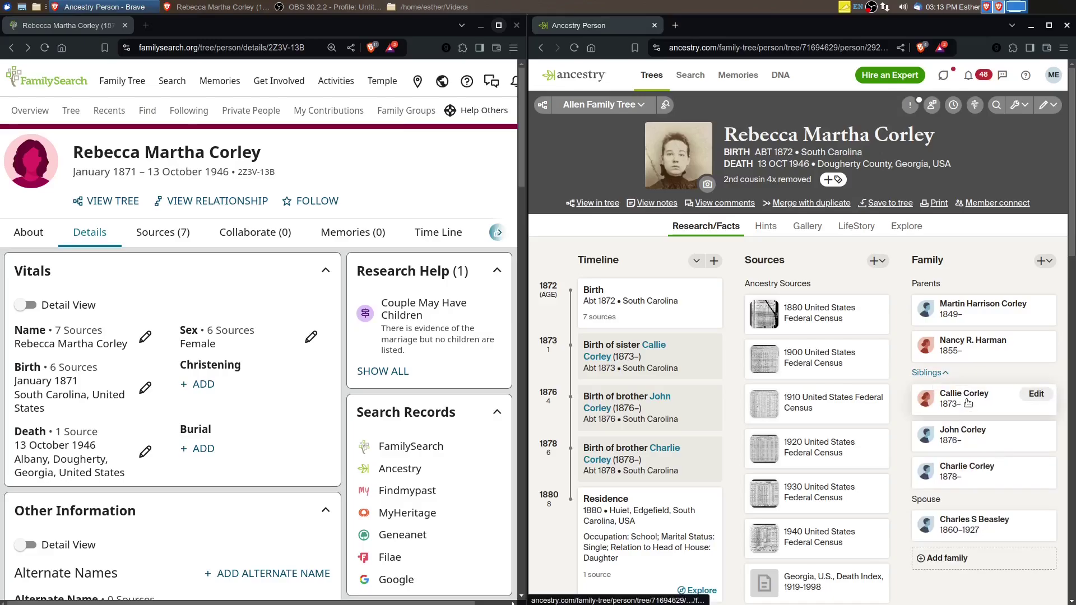
{"action": "left_click", "coordinate": [968, 402]}
{"action": "left_click", "coordinate": [308, 389]}
Step: On FamilySearch, open the sister's person page from the Children list
{"action": "scroll", "coordinate": [83, 462], "scroll_direction": "down", "scroll_amount": 15}
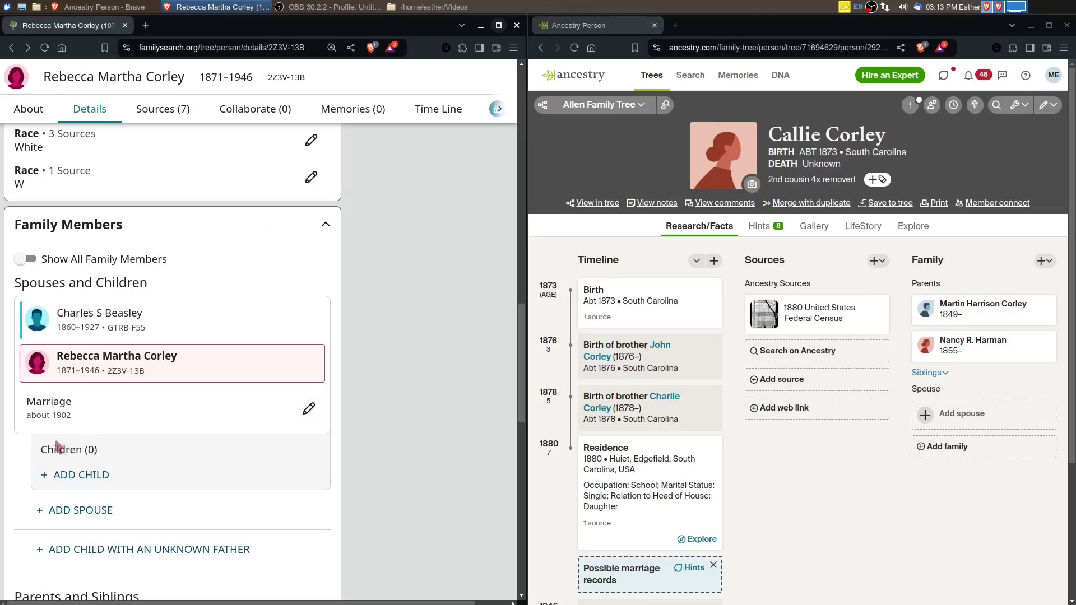
{"action": "scroll", "coordinate": [67, 457], "scroll_direction": "down", "scroll_amount": 4}
{"action": "scroll", "coordinate": [70, 461], "scroll_direction": "down", "scroll_amount": 5}
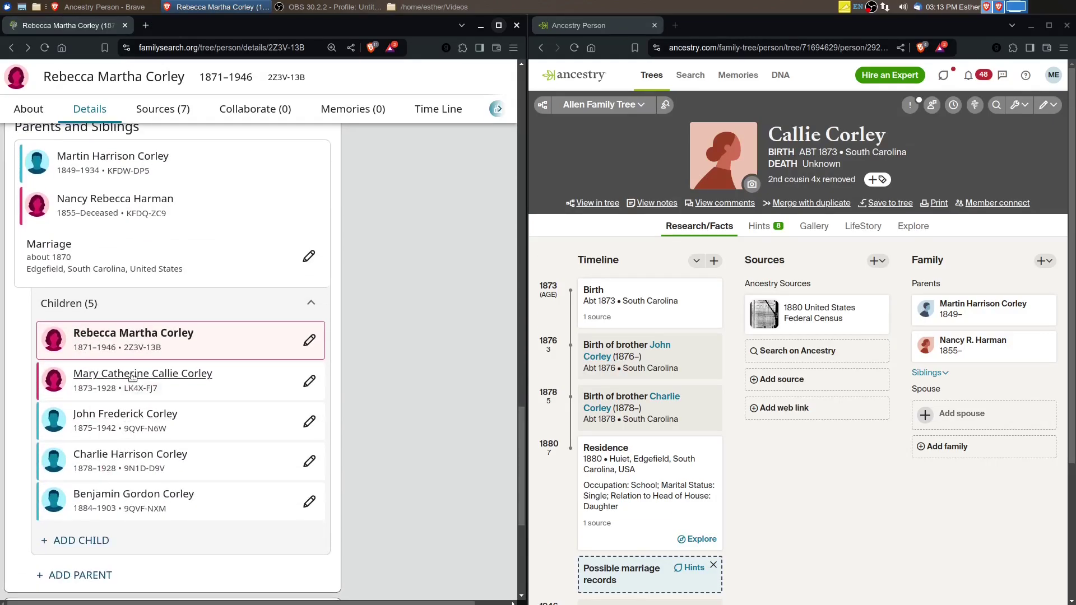
{"action": "mouse_move", "coordinate": [128, 386]}
{"action": "left_click", "coordinate": [355, 556]}
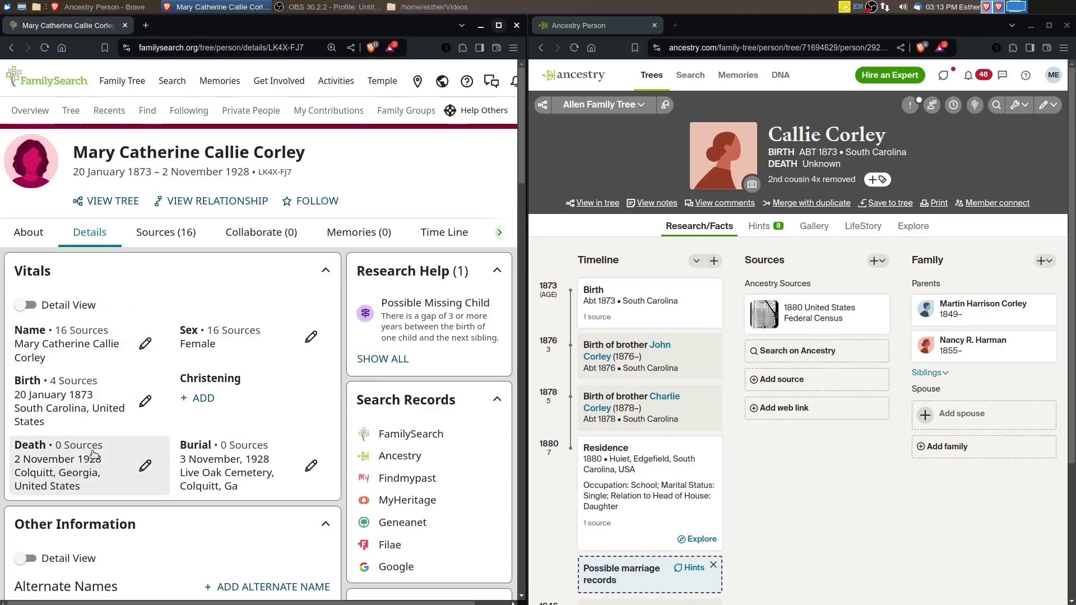
Step: Look over her FamilySearch profile and highlight the nickname Callie in her name
{"action": "scroll", "coordinate": [94, 455], "scroll_direction": "down", "scroll_amount": 15}
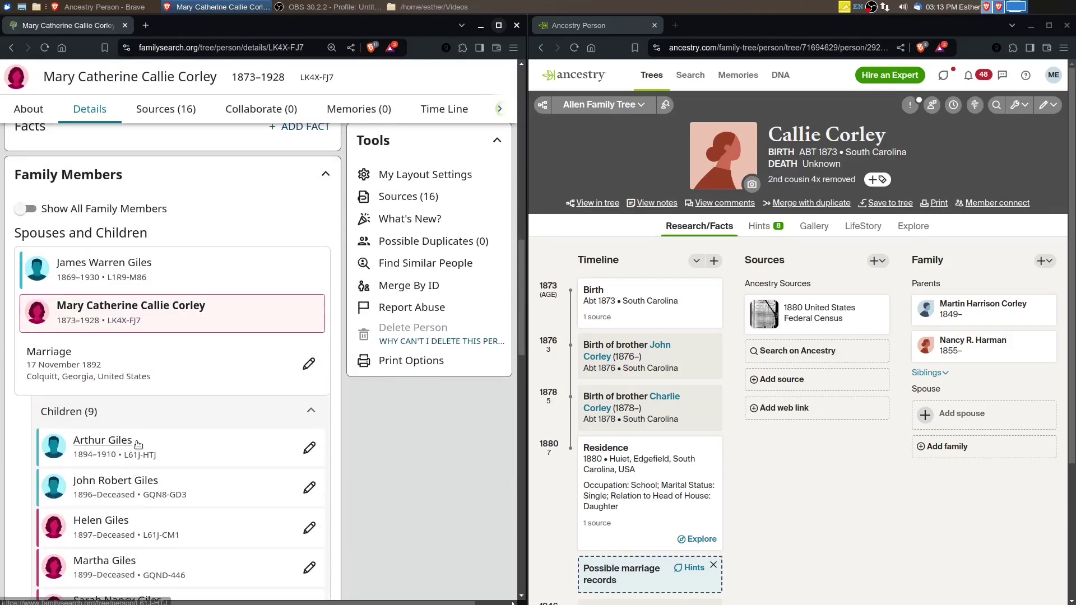
{"action": "scroll", "coordinate": [138, 446], "scroll_direction": "down", "scroll_amount": 5}
{"action": "scroll", "coordinate": [140, 460], "scroll_direction": "up", "scroll_amount": 8}
{"action": "scroll", "coordinate": [138, 459], "scroll_direction": "up", "scroll_amount": 10}
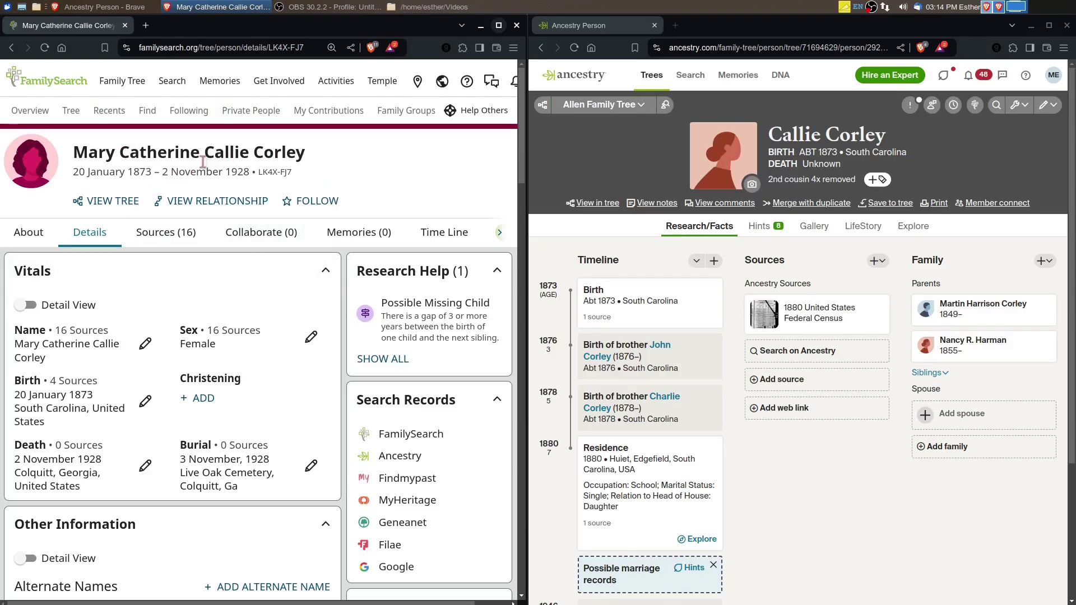
{"action": "left_click_drag", "start_coordinate": [203, 154], "coordinate": [251, 152]}
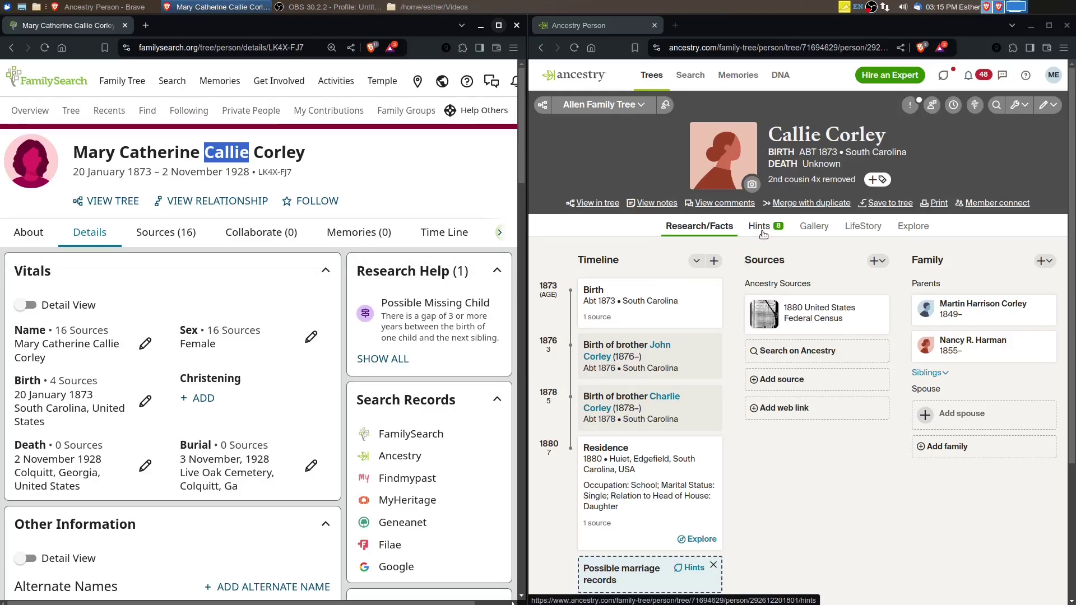
Step: Show the sister's Ancestry record hints, led by the 1910 census
{"action": "left_click", "coordinate": [763, 230]}
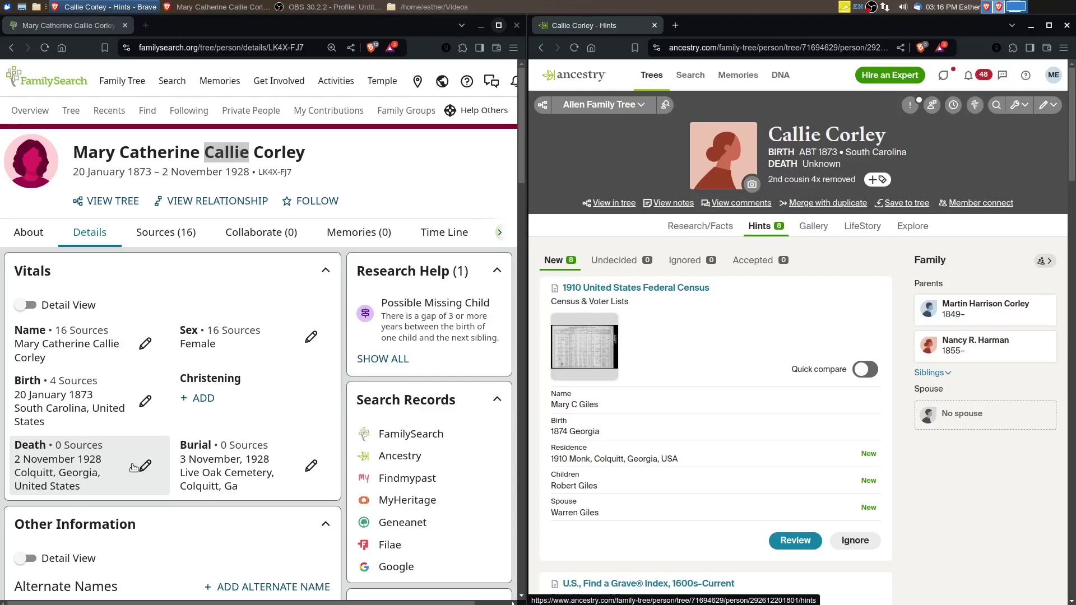
{"action": "scroll", "coordinate": [117, 485], "scroll_direction": "down", "scroll_amount": 15}
{"action": "scroll", "coordinate": [185, 434], "scroll_direction": "up", "scroll_amount": 15}
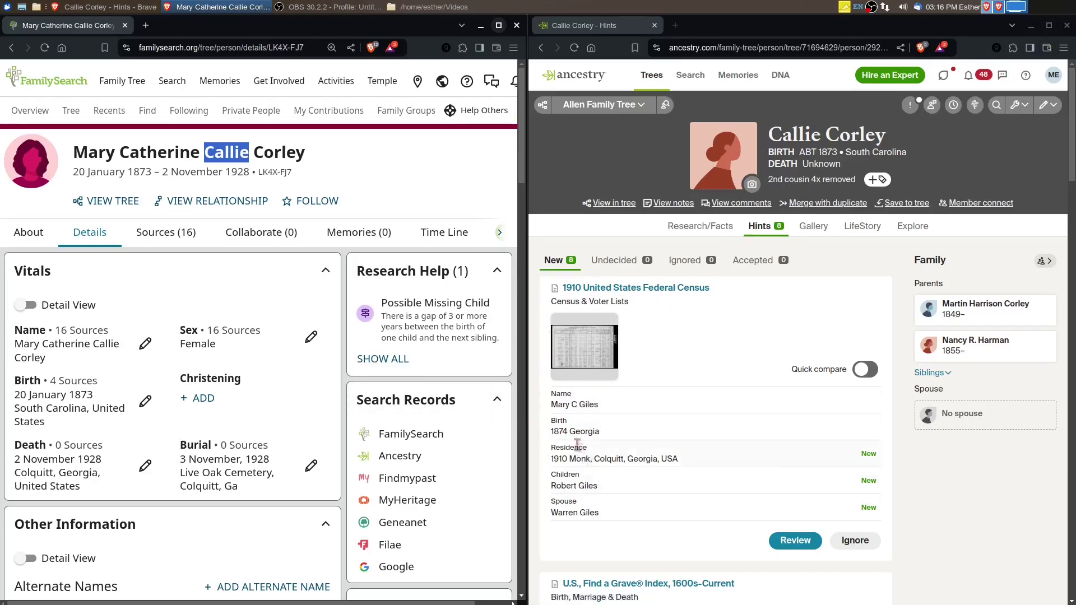
Step: Highlight the 1910 census hint's 1874 Georgia birth and Colquitt, Georgia, USA residence
{"action": "left_click_drag", "start_coordinate": [552, 431], "coordinate": [613, 428]}
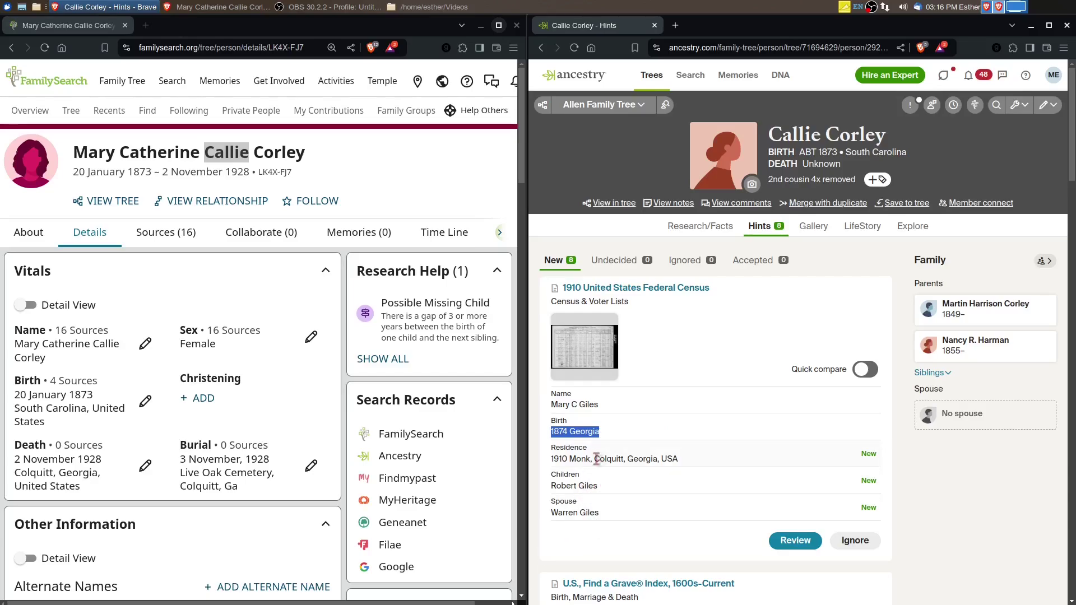
{"action": "left_click_drag", "start_coordinate": [595, 459], "coordinate": [681, 461]}
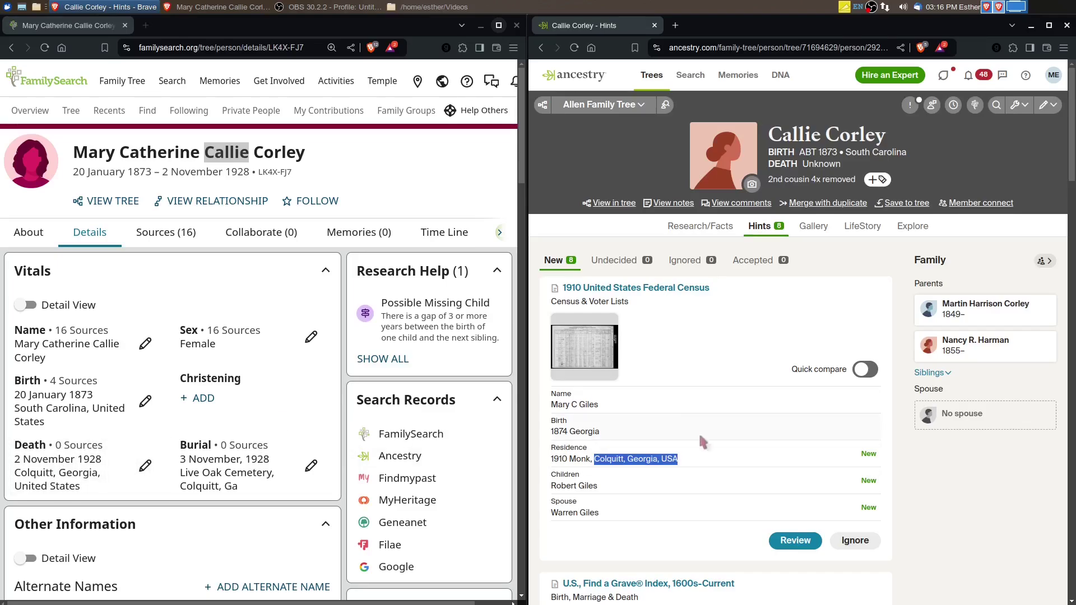
{"action": "left_click", "coordinate": [624, 464]}
{"action": "mouse_move", "coordinate": [971, 315]}
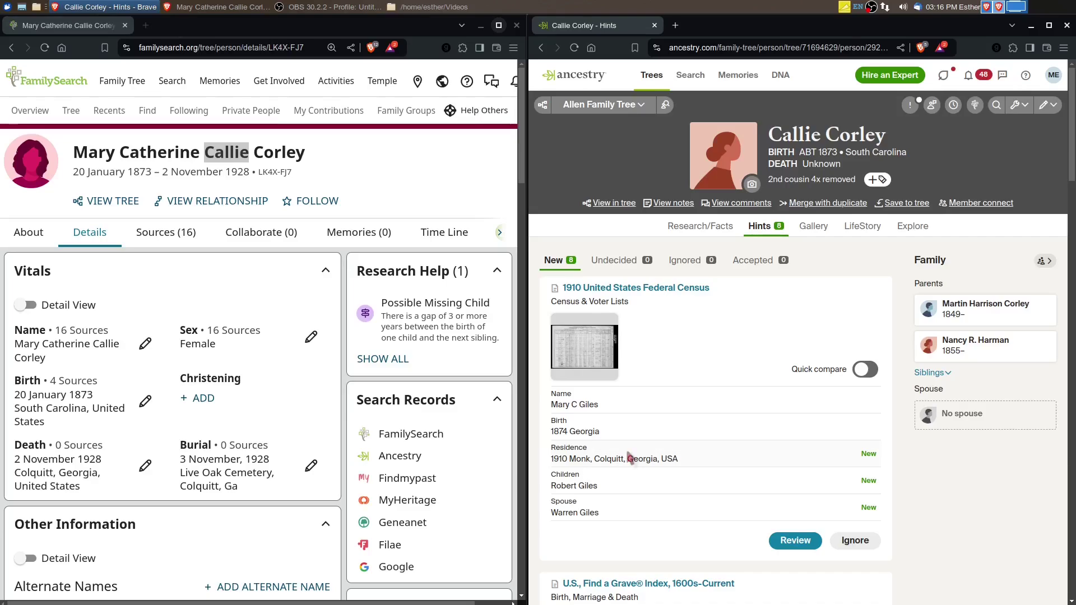
Step: Open the 1910 census page image from the hint and maximize the window
{"action": "left_click", "coordinate": [591, 367]}
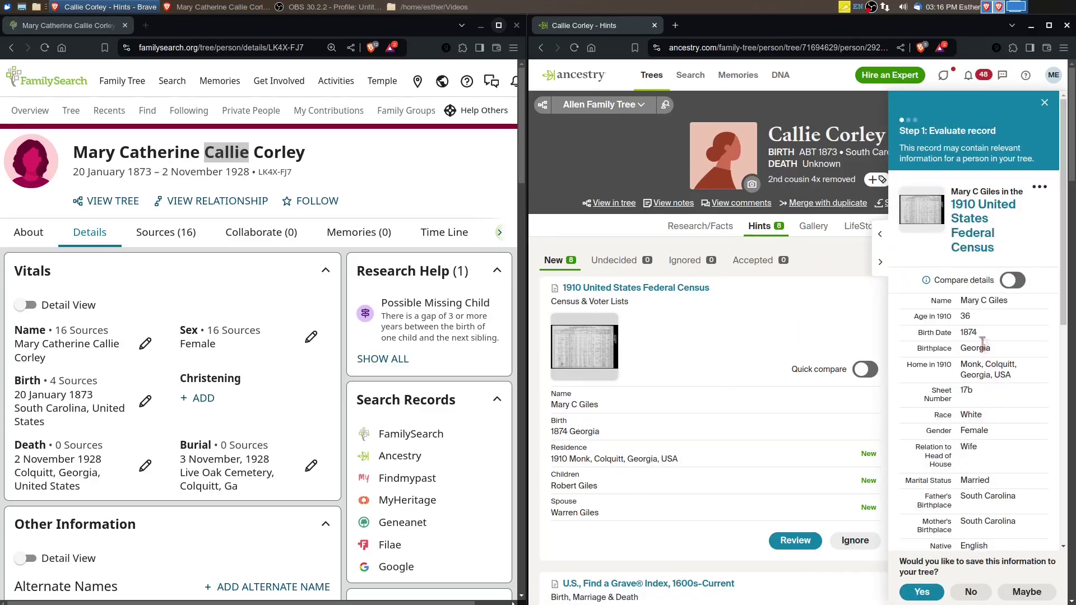
{"action": "left_click", "coordinate": [930, 222]}
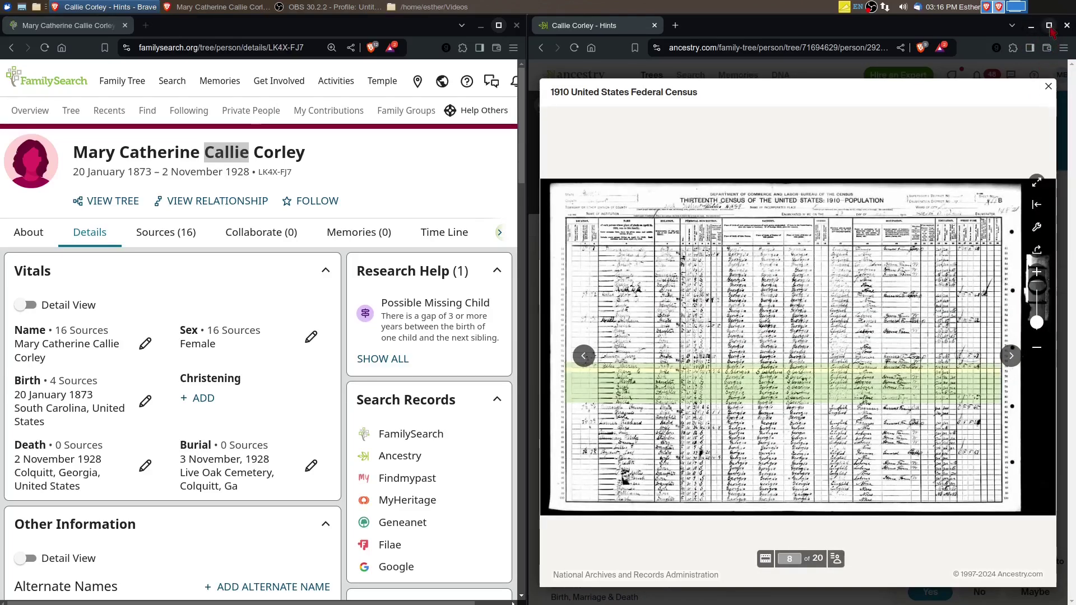
{"action": "left_click", "coordinate": [1050, 26]}
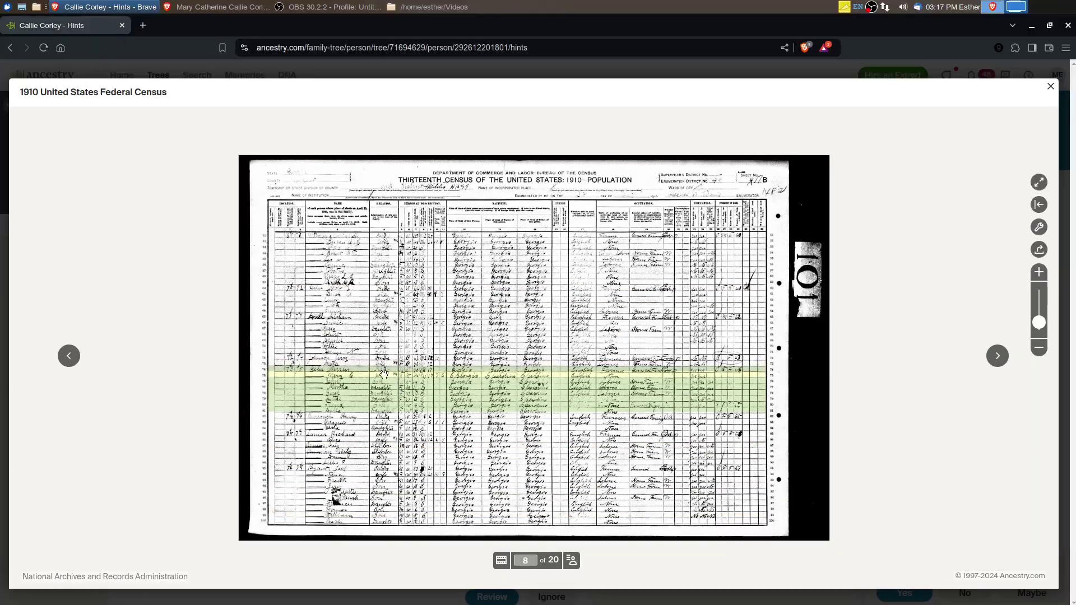
Step: Zoom into rows 64–84 of the household and pan to the parents' birthplace columns
{"action": "scroll", "coordinate": [322, 381], "scroll_direction": "up", "scroll_amount": 3}
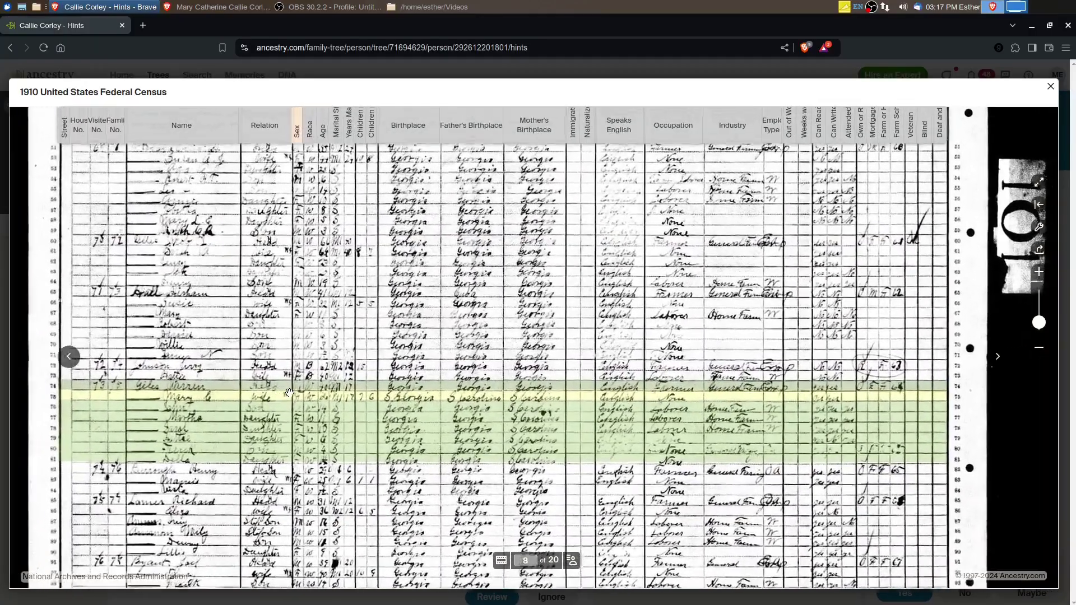
{"action": "scroll", "coordinate": [289, 392], "scroll_direction": "up", "scroll_amount": 3}
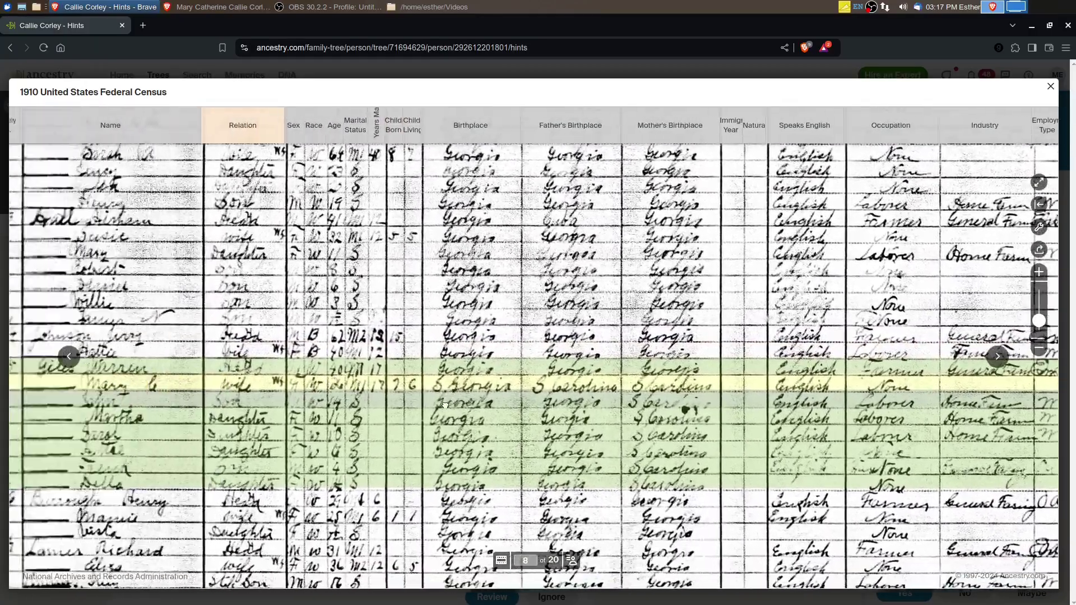
{"action": "left_click_drag", "start_coordinate": [23, 378], "coordinate": [280, 417]}
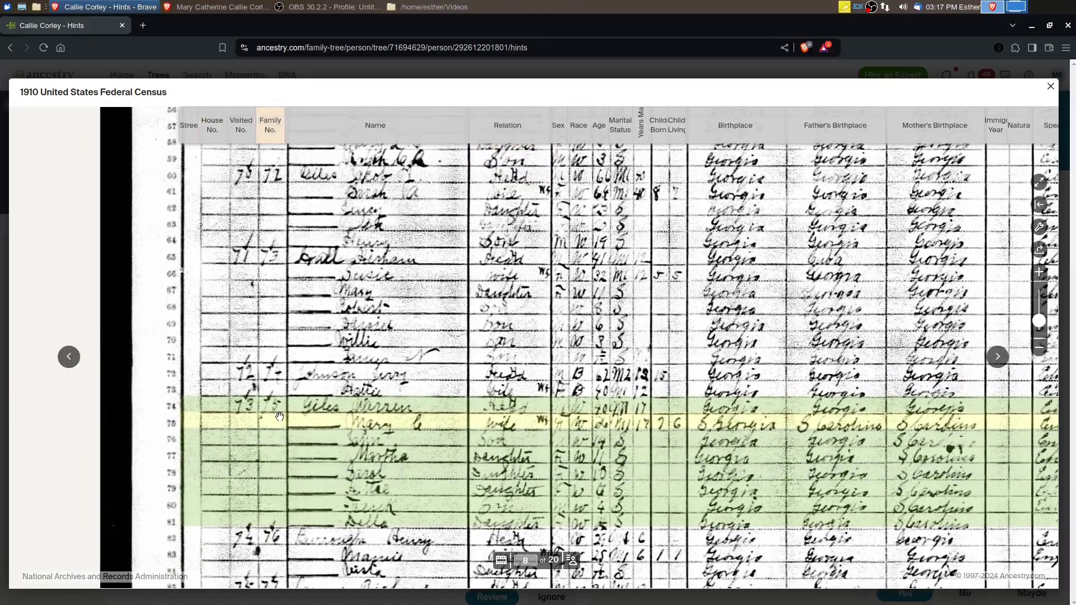
{"action": "scroll", "coordinate": [303, 435], "scroll_direction": "up", "scroll_amount": 3}
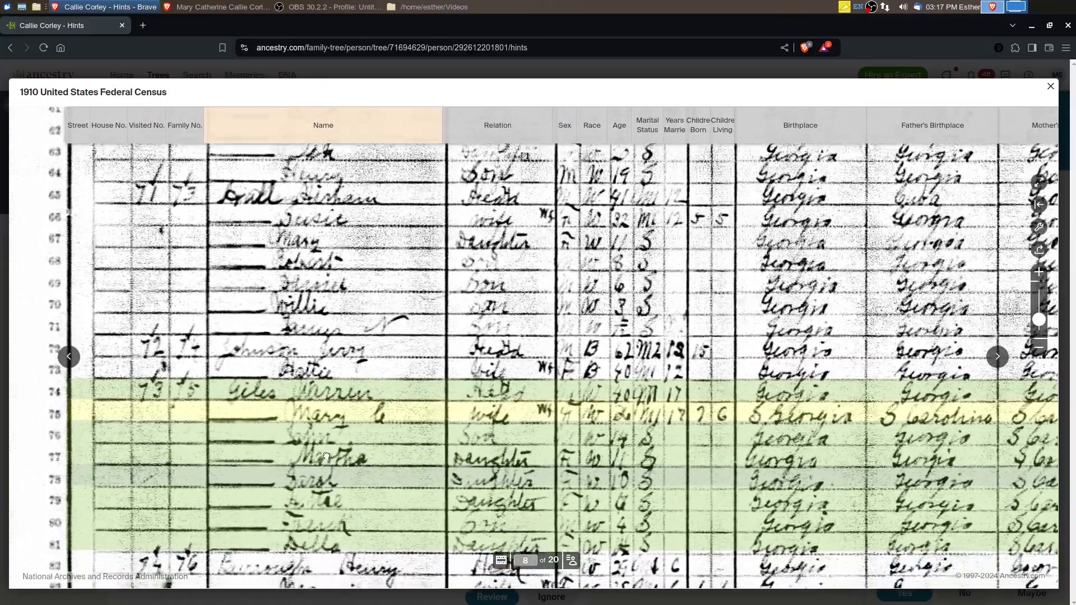
{"action": "left_click_drag", "start_coordinate": [326, 455], "coordinate": [315, 356]}
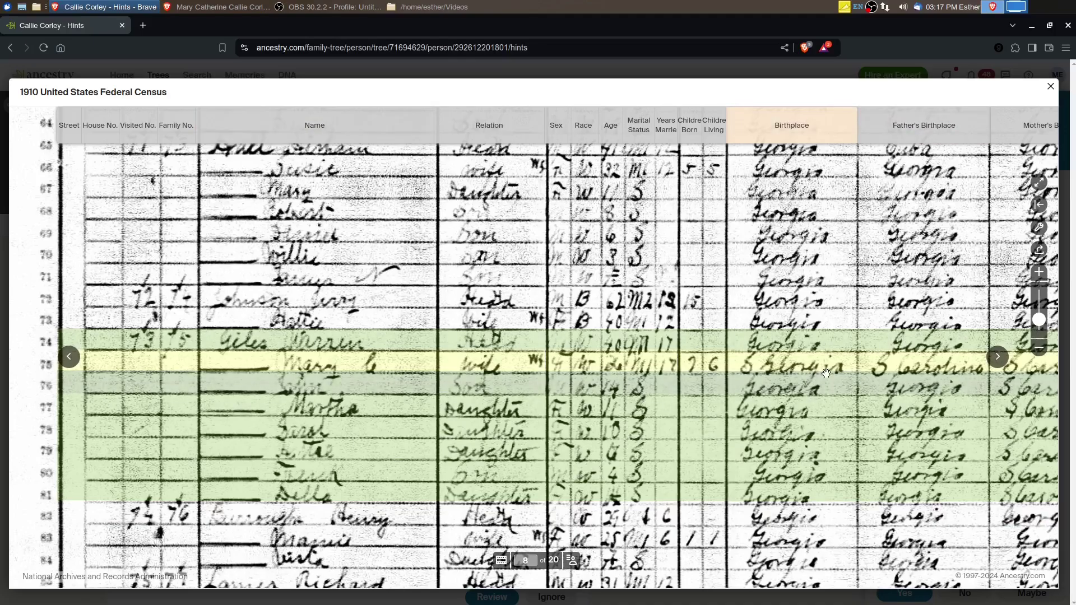
{"action": "left_click_drag", "start_coordinate": [830, 370], "coordinate": [720, 386]}
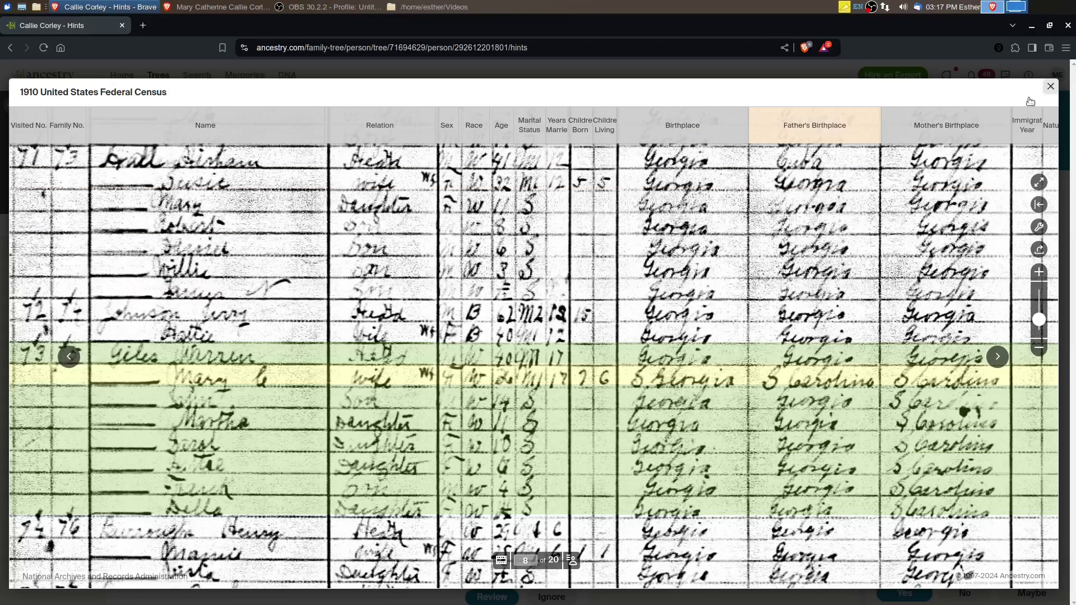
Step: Close the census image and open the full U.S., Find a Grave Index record
{"action": "left_click", "coordinate": [1051, 86]}
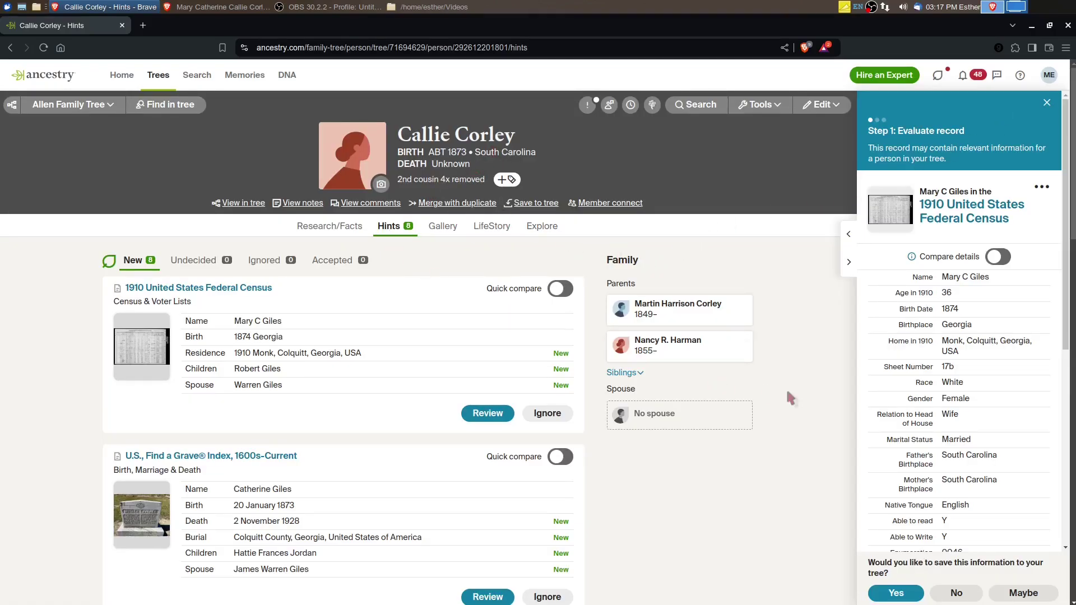
{"action": "scroll", "coordinate": [333, 450], "scroll_direction": "down", "scroll_amount": 3}
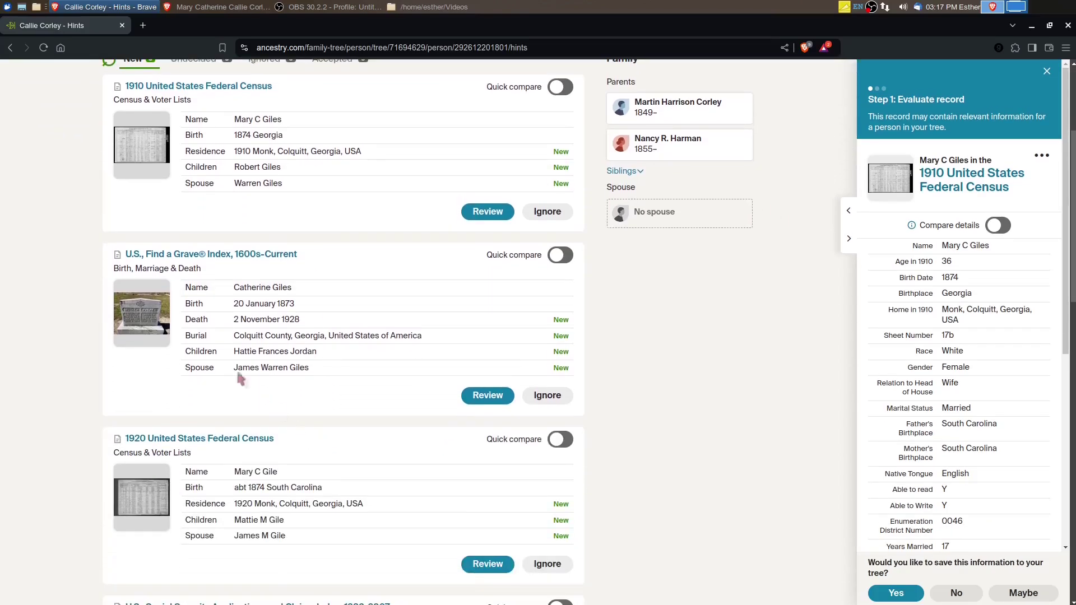
{"action": "left_click", "coordinate": [481, 395]}
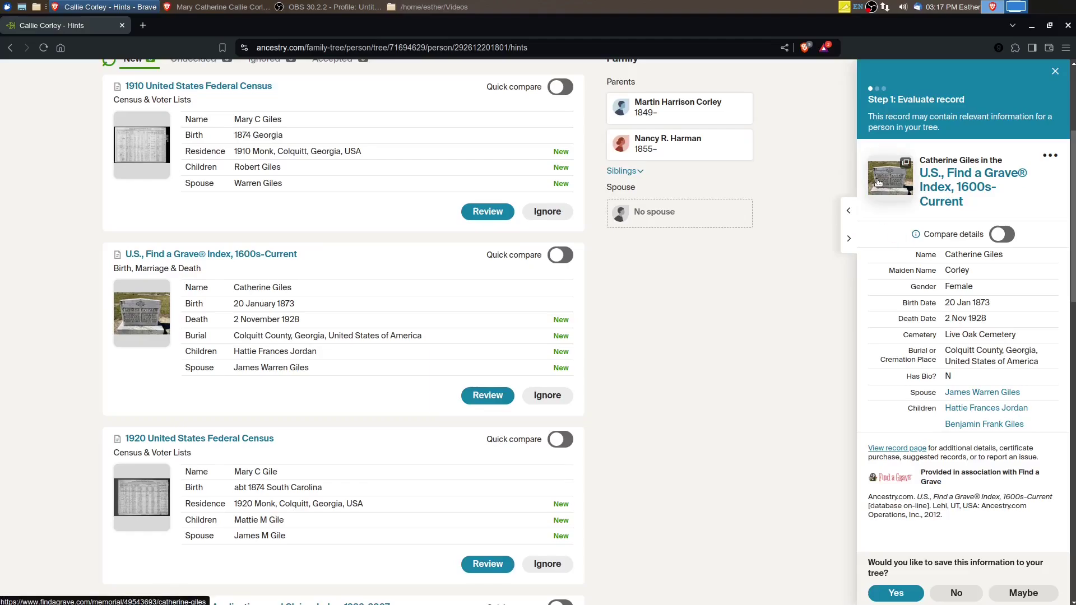
{"action": "left_click", "coordinate": [906, 448]}
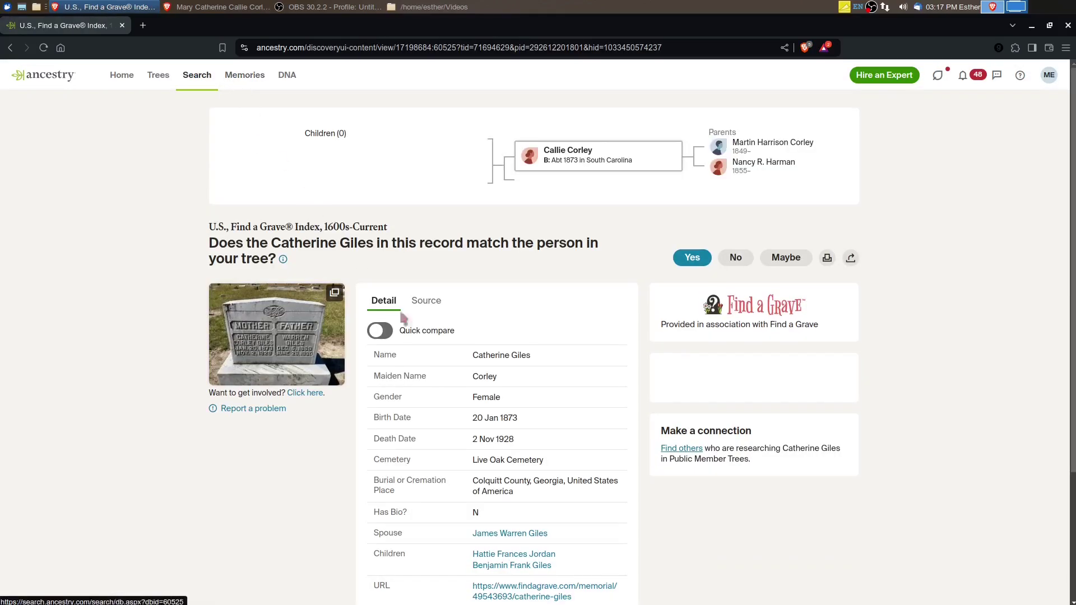
{"action": "scroll", "coordinate": [524, 435], "scroll_direction": "down", "scroll_amount": 3}
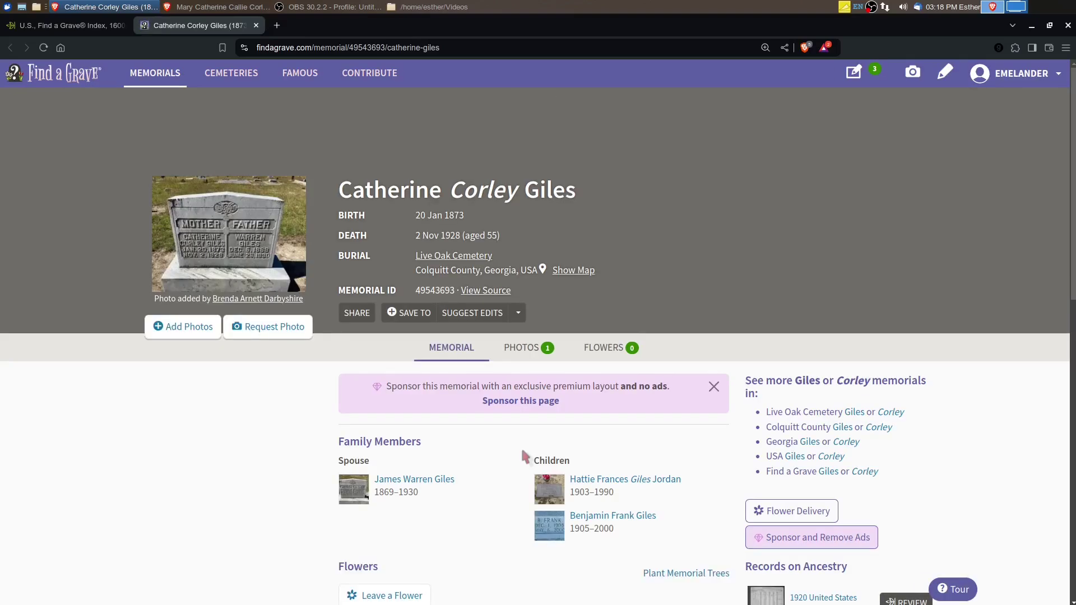
Step: View the headstone photo full size, then close it and return to the memorial page
{"action": "scroll", "coordinate": [496, 470], "scroll_direction": "down", "scroll_amount": 2}
{"action": "scroll", "coordinate": [490, 467], "scroll_direction": "up", "scroll_amount": 2}
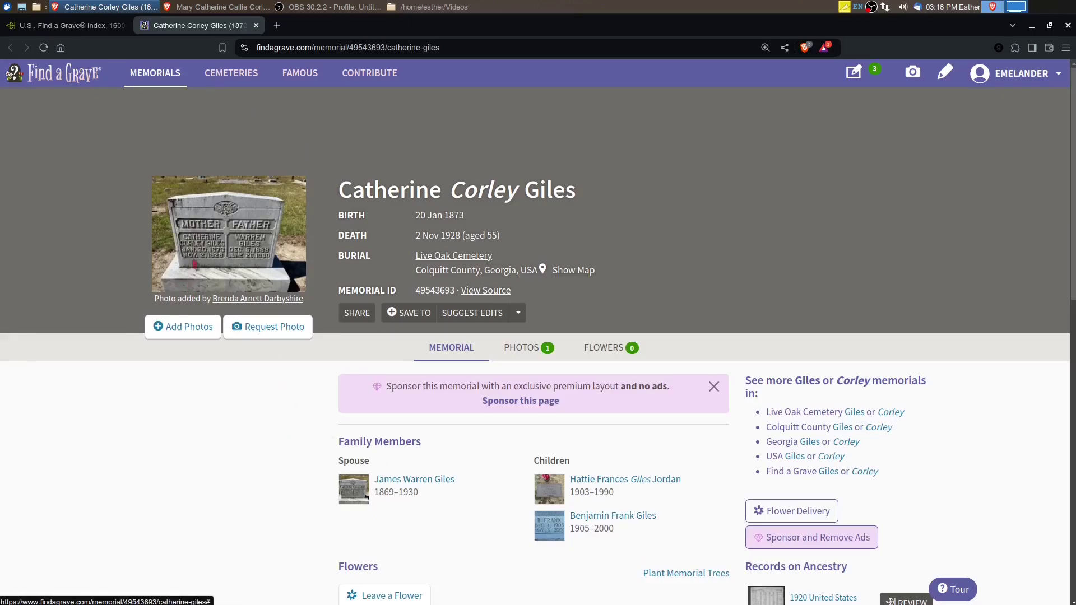
{"action": "left_click", "coordinate": [196, 262]}
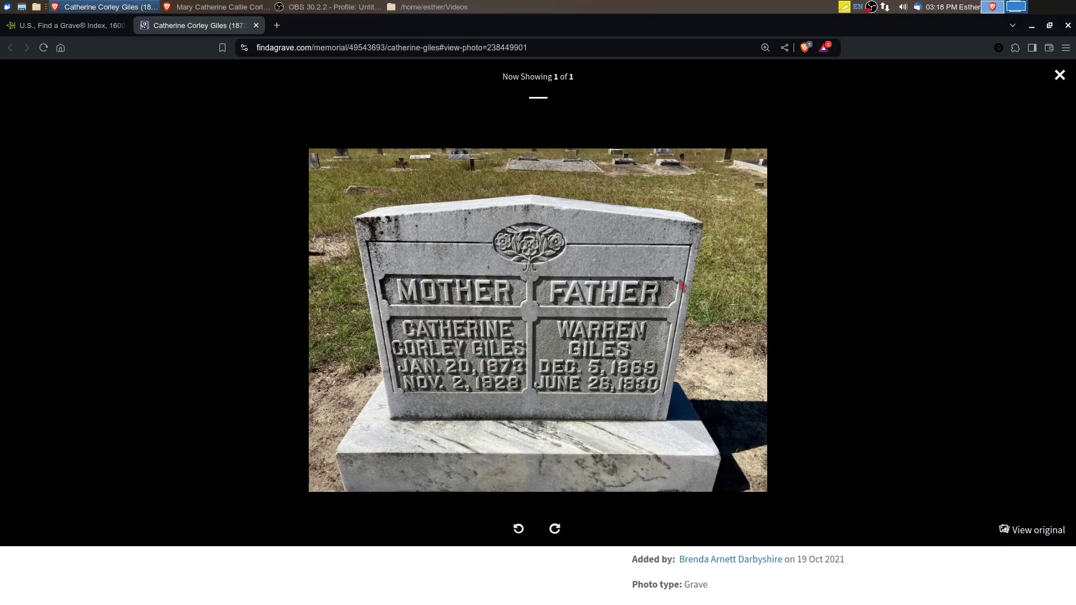
{"action": "left_click", "coordinate": [1059, 75]}
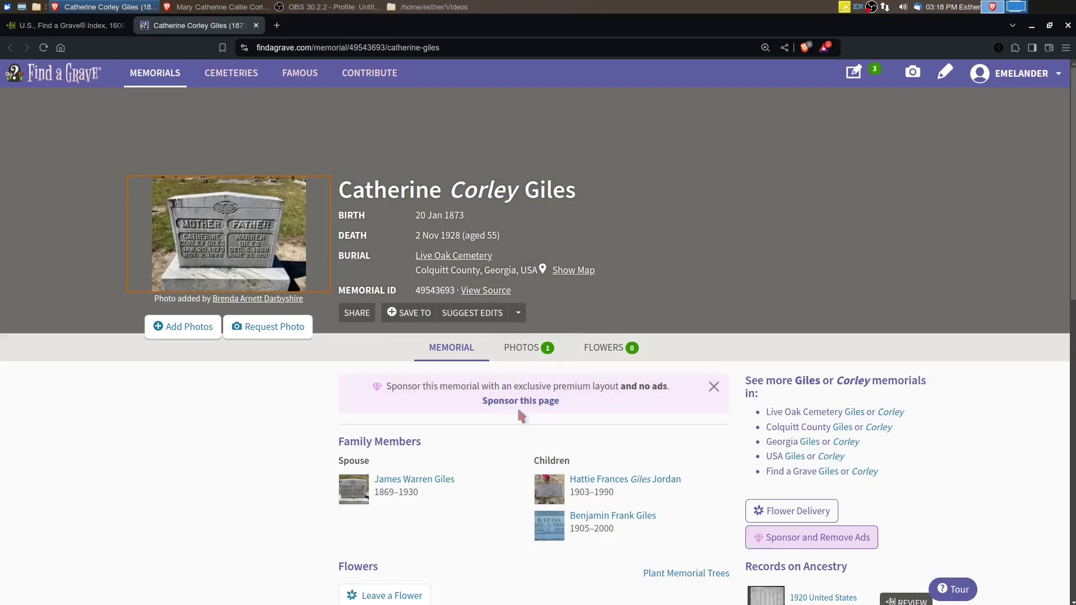
{"action": "scroll", "coordinate": [643, 544], "scroll_direction": "down", "scroll_amount": 5}
{"action": "scroll", "coordinate": [332, 168], "scroll_direction": "up", "scroll_amount": 5}
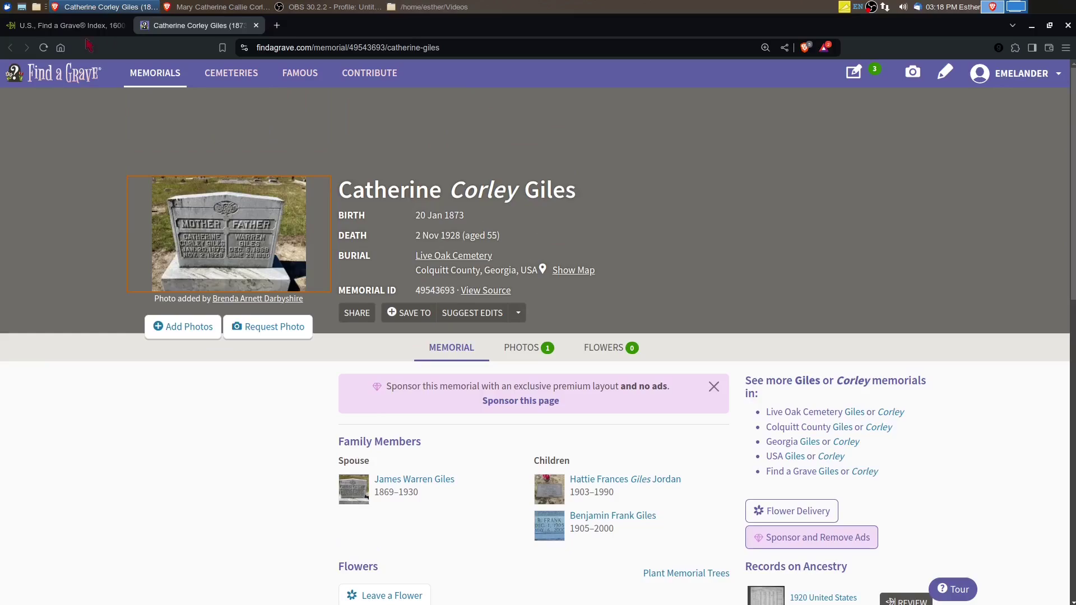
Step: Return to the Ancestry hints list and review the Social Security Applications and Claims Index hint
{"action": "left_click", "coordinate": [66, 31]}
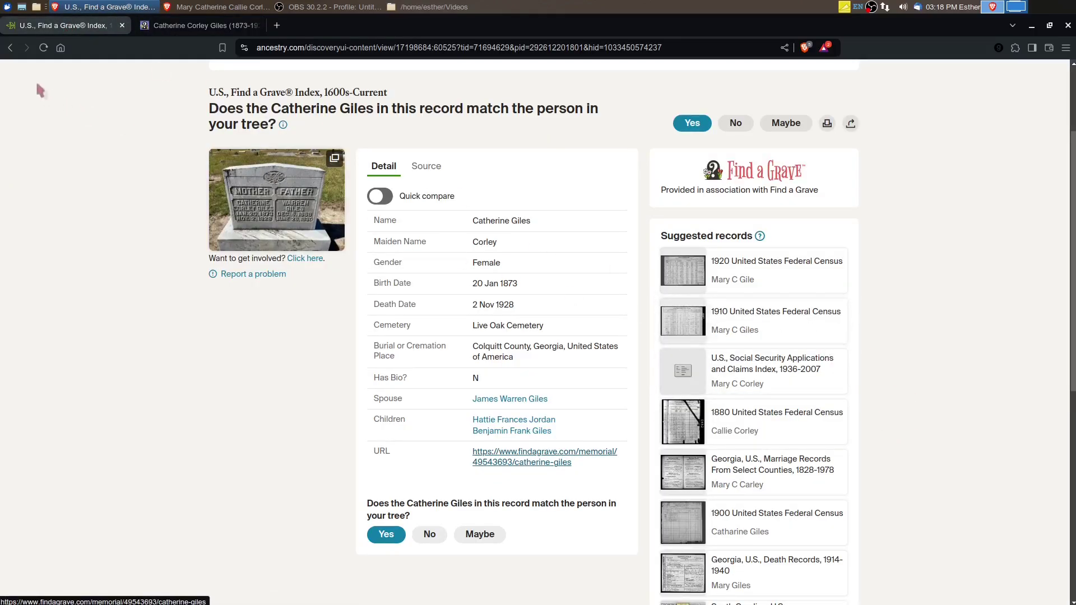
{"action": "left_click", "coordinate": [10, 49]}
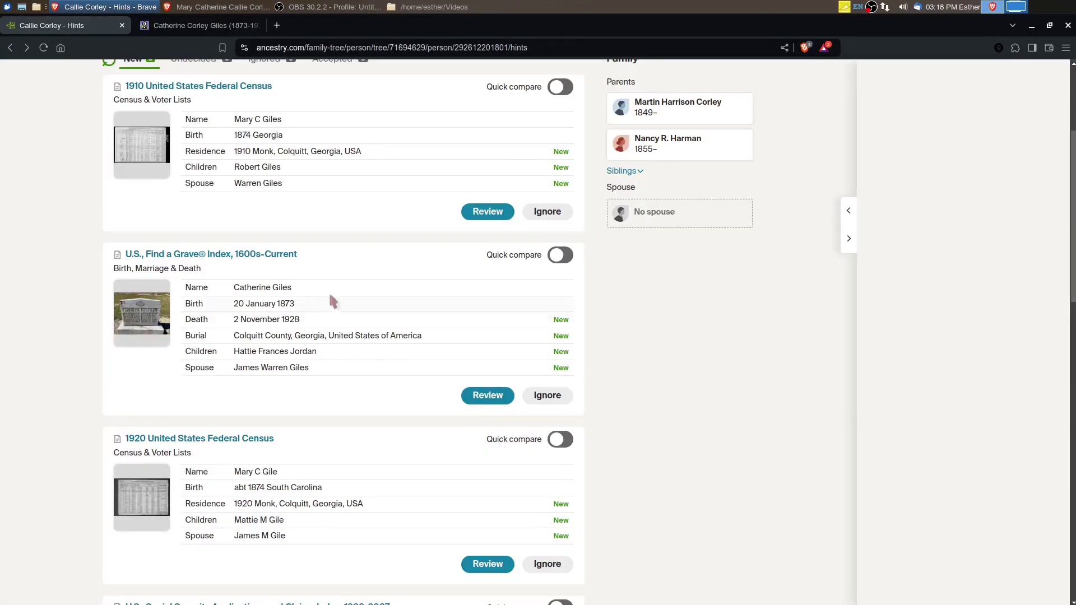
{"action": "scroll", "coordinate": [344, 349], "scroll_direction": "down", "scroll_amount": 6}
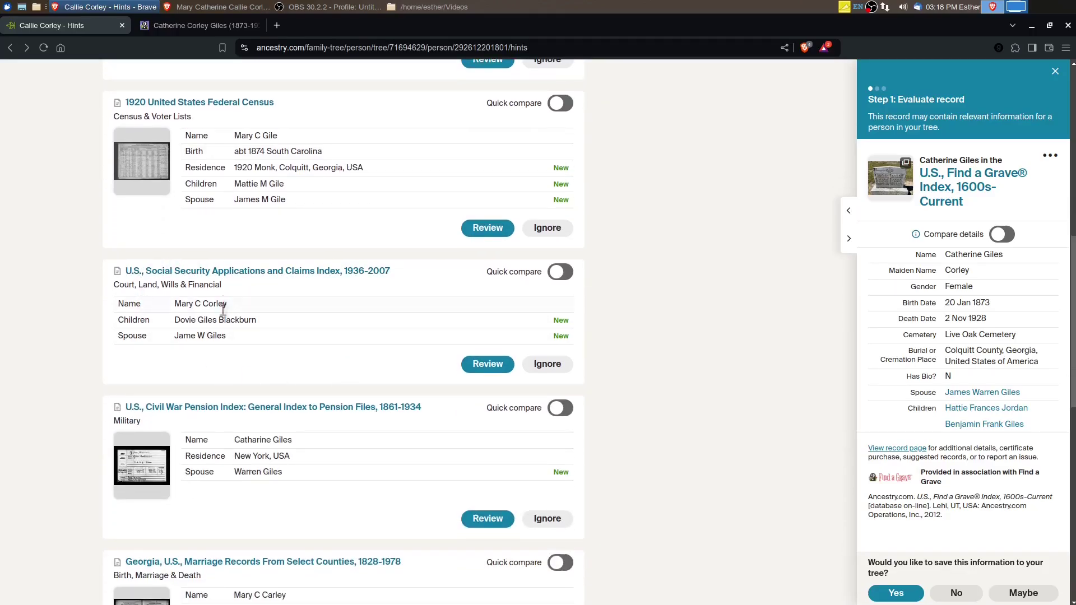
{"action": "left_click", "coordinate": [487, 370]}
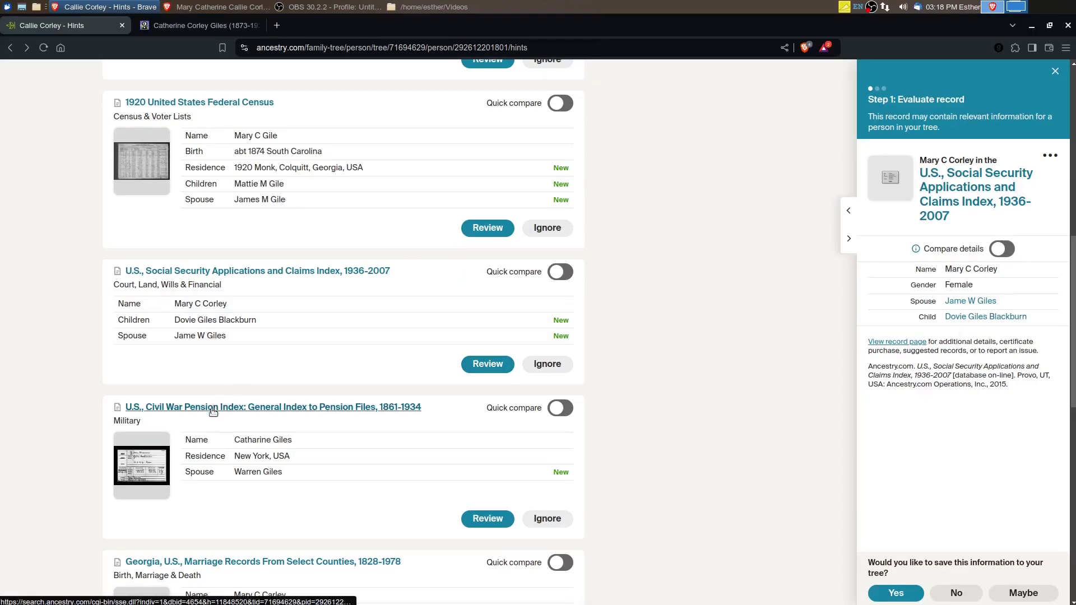
{"action": "scroll", "coordinate": [356, 437], "scroll_direction": "down", "scroll_amount": 1}
{"action": "scroll", "coordinate": [353, 435], "scroll_direction": "down", "scroll_amount": 2}
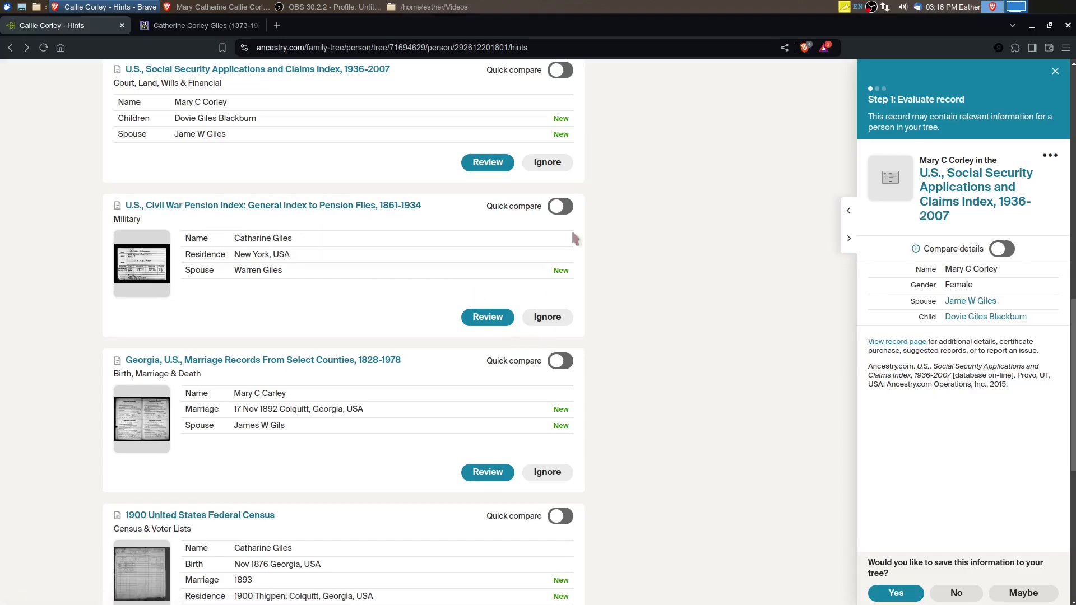
Step: Restore the window to compare against the FamilySearch profile
{"action": "left_click", "coordinate": [1050, 25]}
{"action": "scroll", "coordinate": [120, 460], "scroll_direction": "down", "scroll_amount": 5}
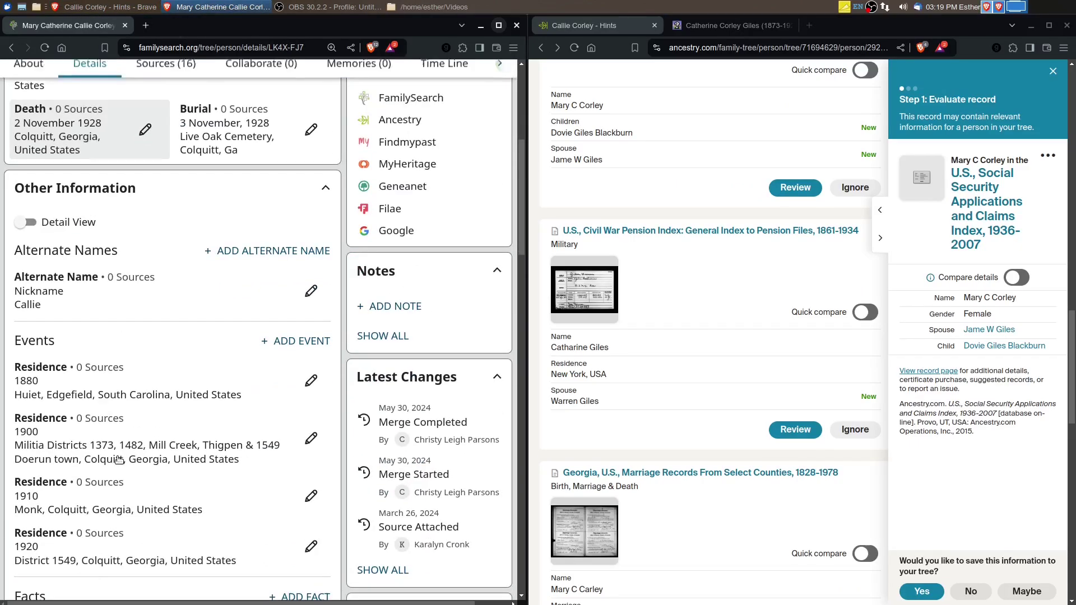
{"action": "scroll", "coordinate": [119, 460], "scroll_direction": "down", "scroll_amount": 5}
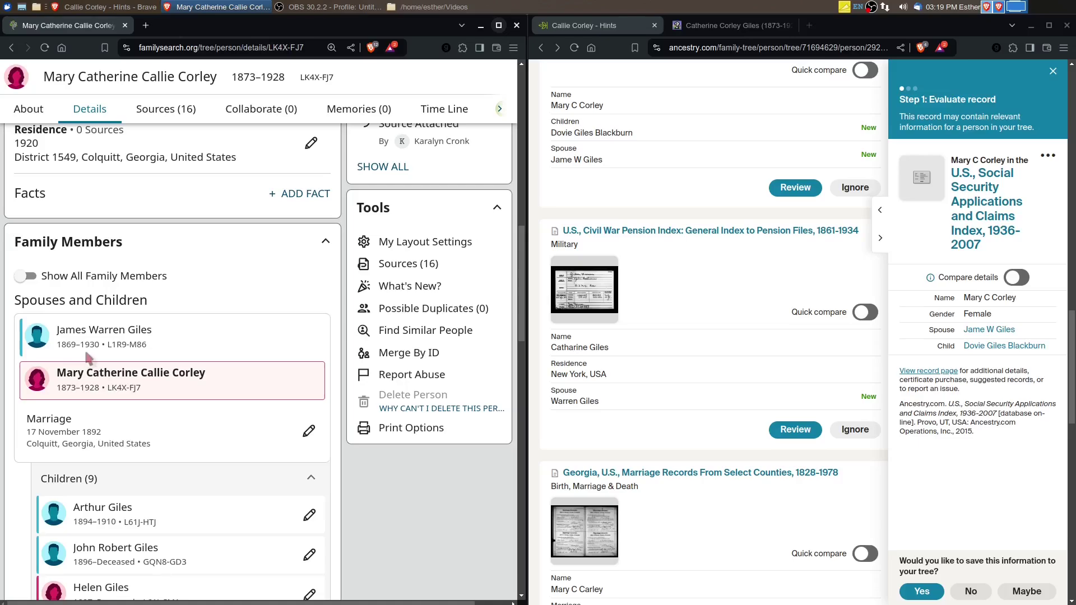
Step: Maximize Ancestry again and ignore the U.S., Civil War Pension Index hint
{"action": "left_click", "coordinate": [1050, 26]}
{"action": "scroll", "coordinate": [359, 403], "scroll_direction": "up", "scroll_amount": 5}
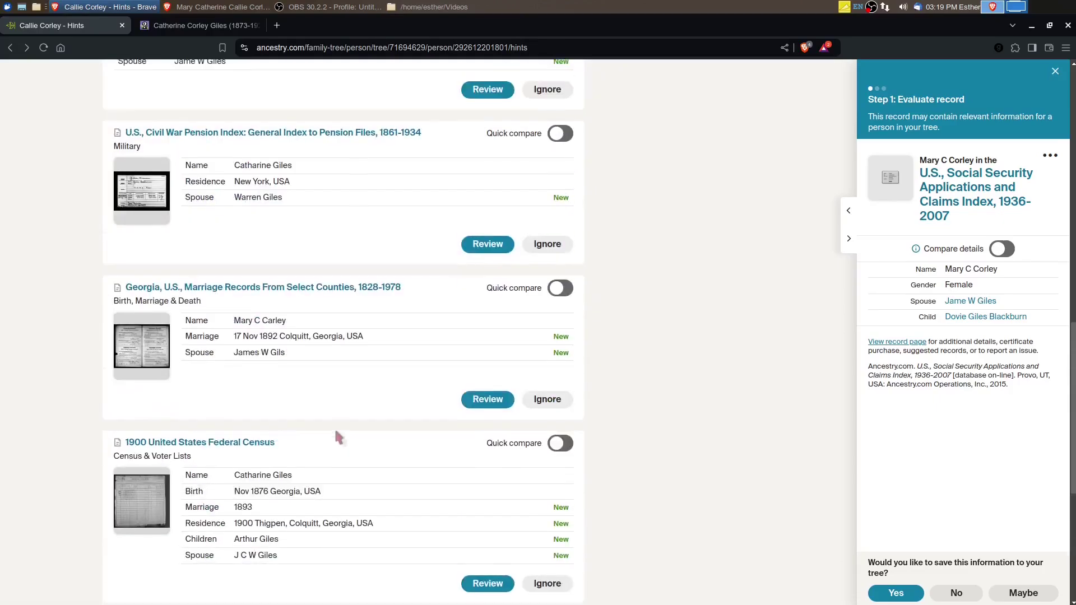
{"action": "scroll", "coordinate": [325, 469], "scroll_direction": "up", "scroll_amount": 4}
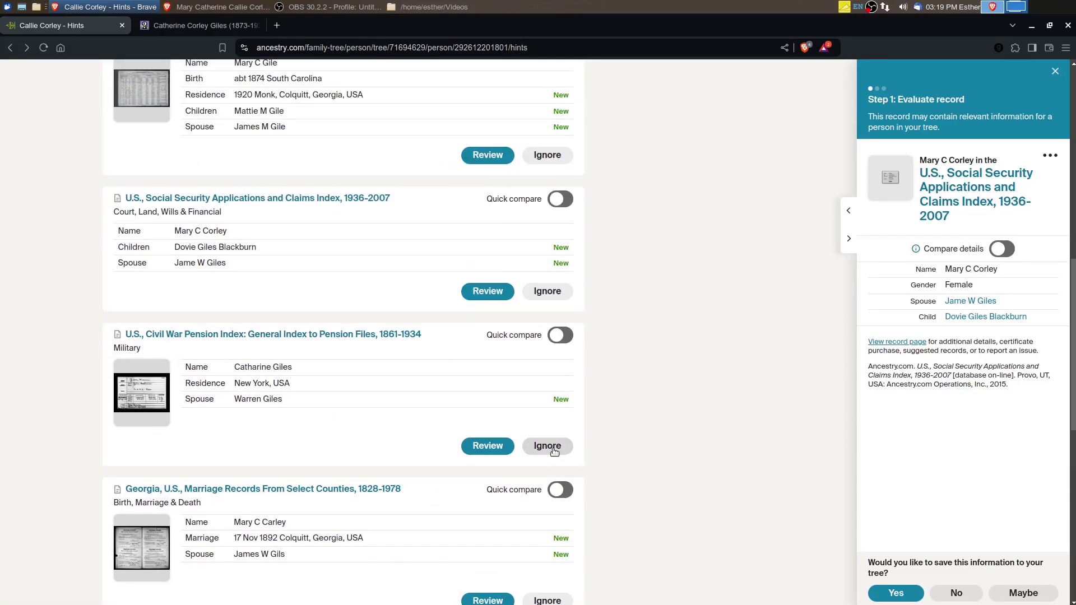
{"action": "left_click", "coordinate": [548, 447]}
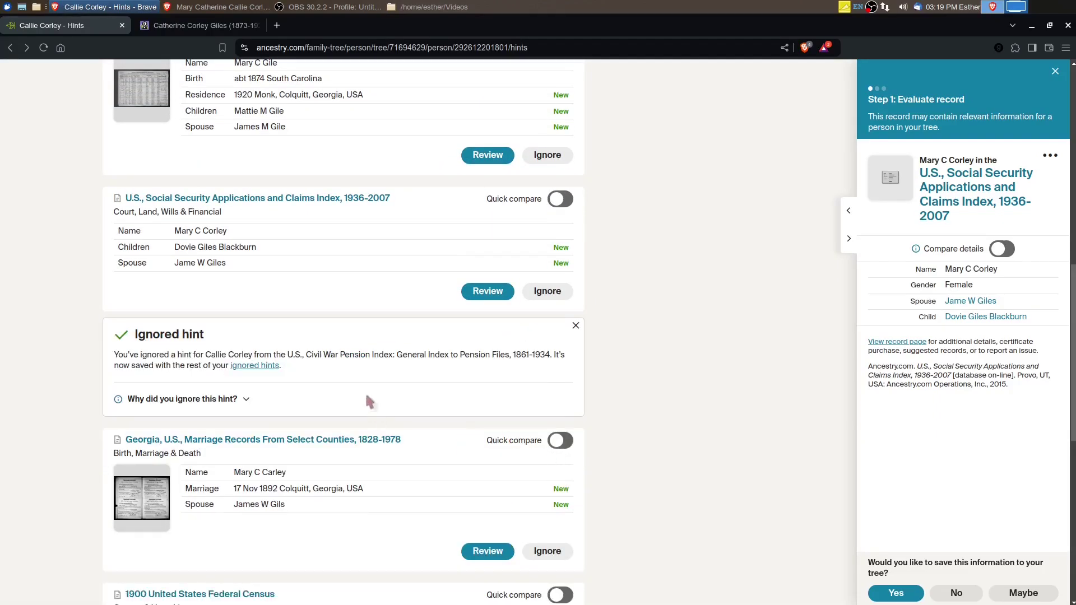
{"action": "scroll", "coordinate": [345, 390], "scroll_direction": "down", "scroll_amount": 4}
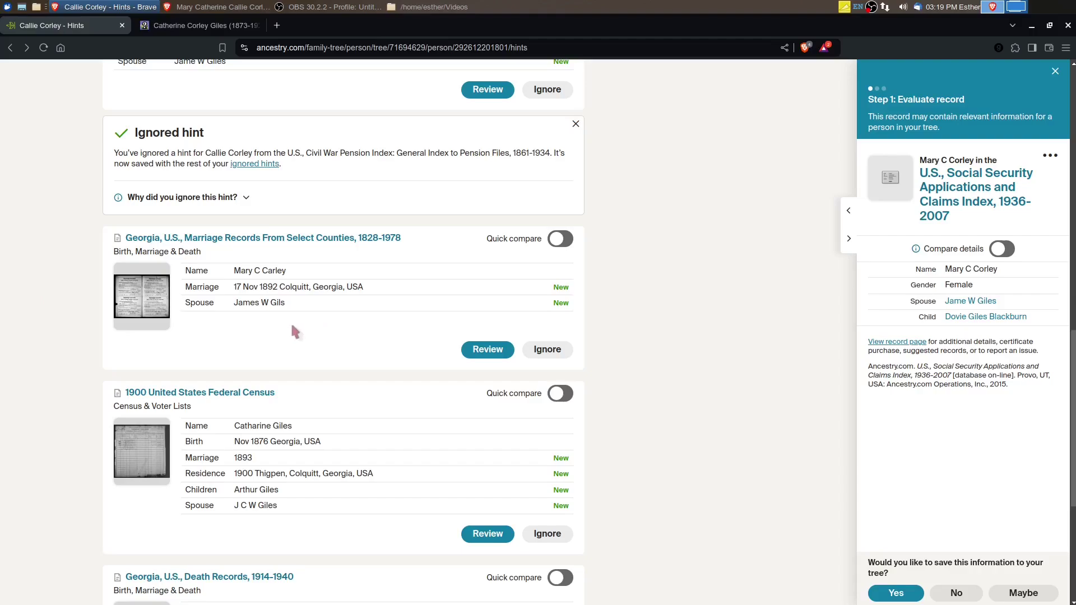
{"action": "scroll", "coordinate": [294, 332], "scroll_direction": "down", "scroll_amount": 3}
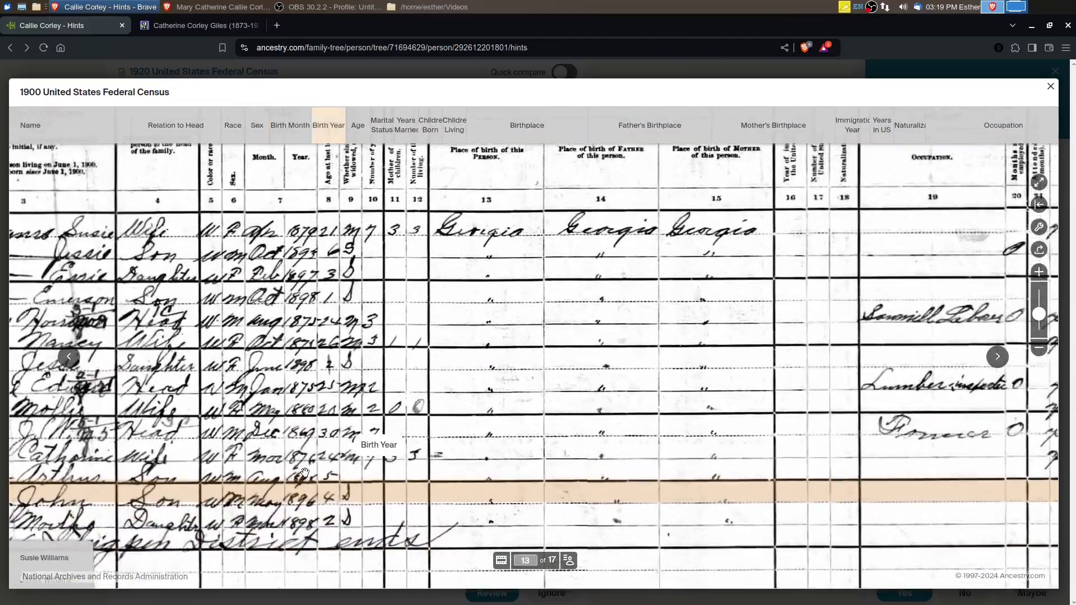
Step: Pan the 1900 census image to the name columns around the household
{"action": "left_click_drag", "start_coordinate": [304, 473], "coordinate": [570, 426]}
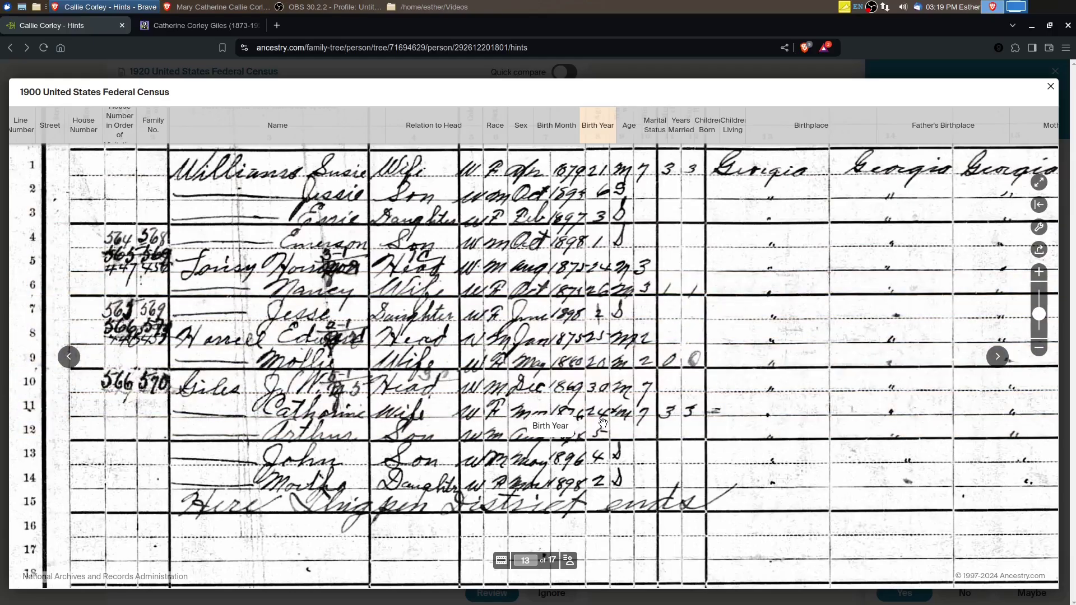
{"action": "left_click_drag", "start_coordinate": [602, 422], "coordinate": [625, 432]}
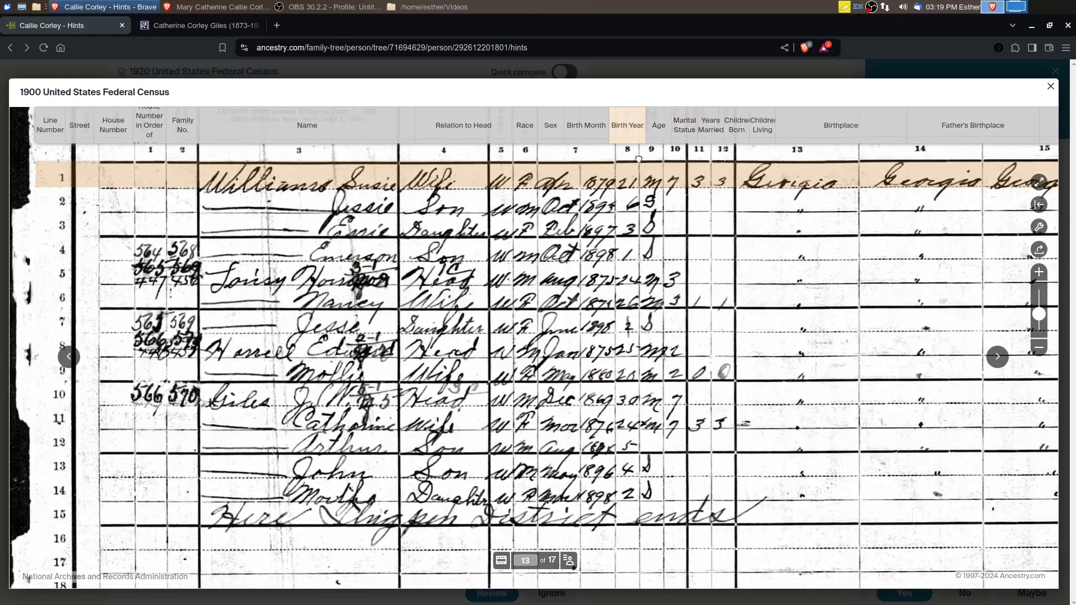
{"action": "left_click_drag", "start_coordinate": [673, 173], "coordinate": [624, 326]}
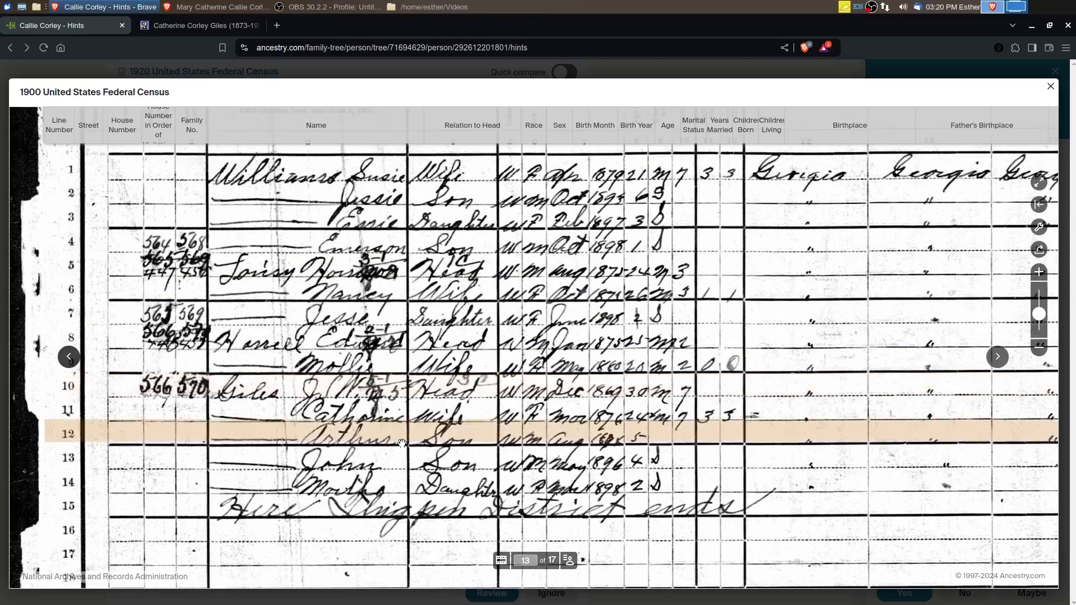
Step: Go back to census page 12 and scroll through it to its 27 June 1900 header
{"action": "key", "text": "Left"}
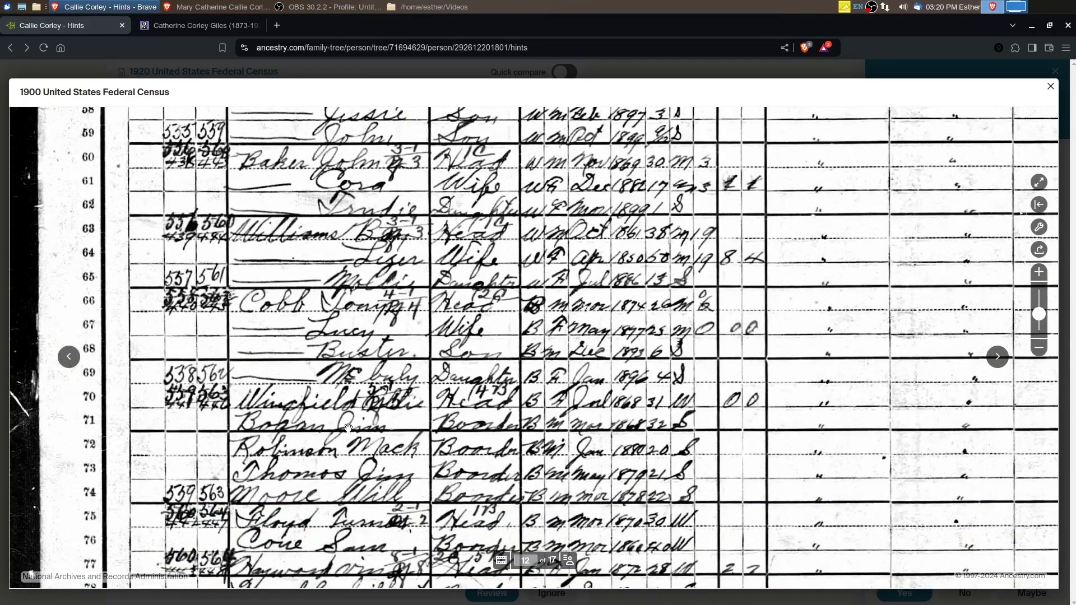
{"action": "scroll", "coordinate": [393, 406], "scroll_direction": "down", "scroll_amount": 5}
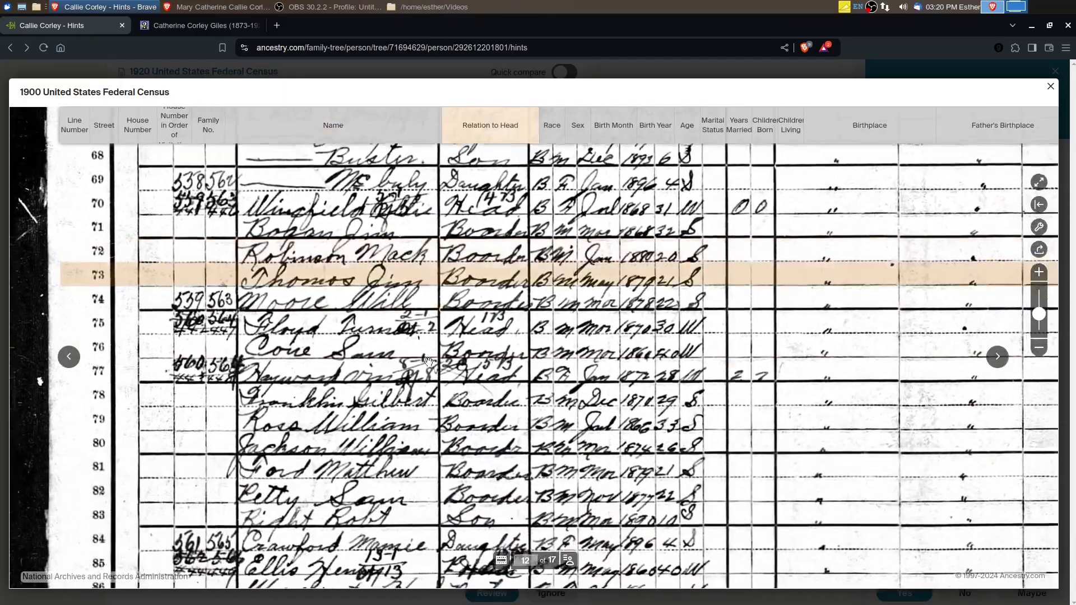
{"action": "scroll", "coordinate": [416, 396], "scroll_direction": "down", "scroll_amount": 5}
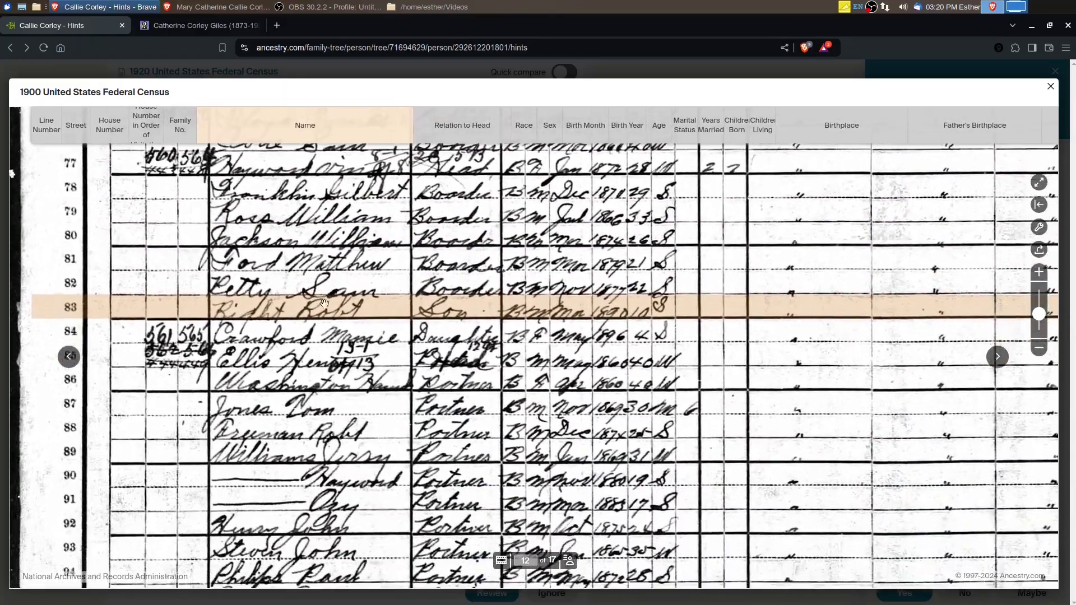
{"action": "scroll", "coordinate": [322, 320], "scroll_direction": "down", "scroll_amount": 5}
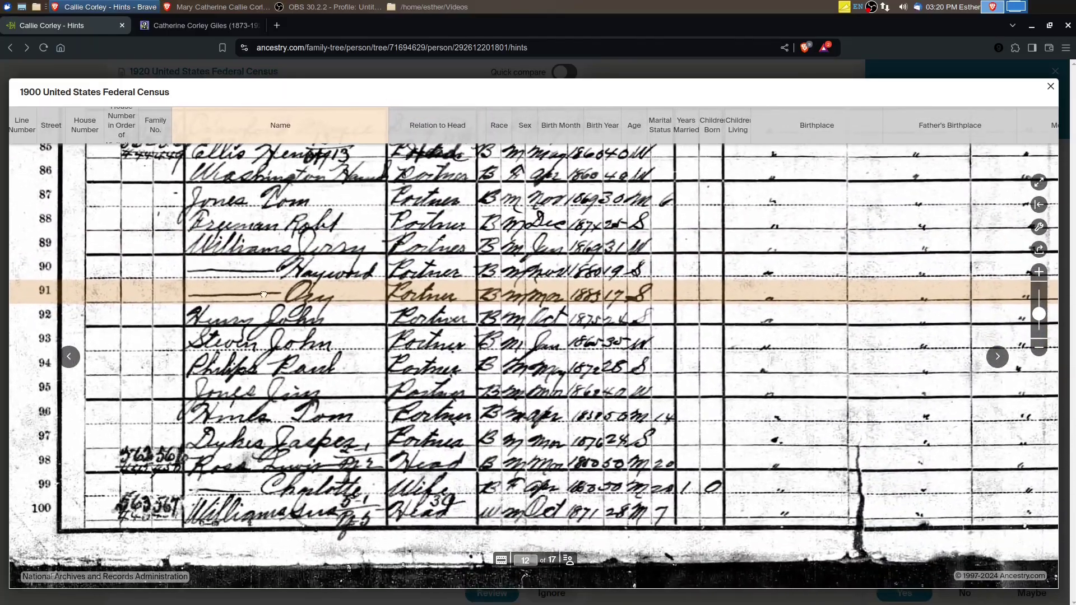
{"action": "scroll", "coordinate": [264, 297], "scroll_direction": "up", "scroll_amount": 12}
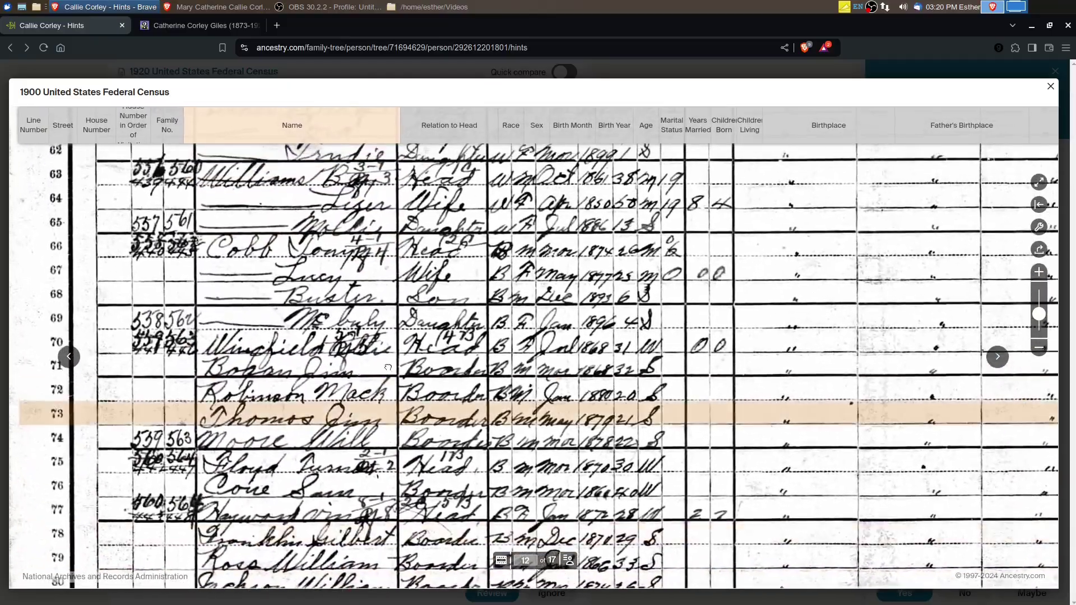
{"action": "scroll", "coordinate": [391, 354], "scroll_direction": "up", "scroll_amount": 6}
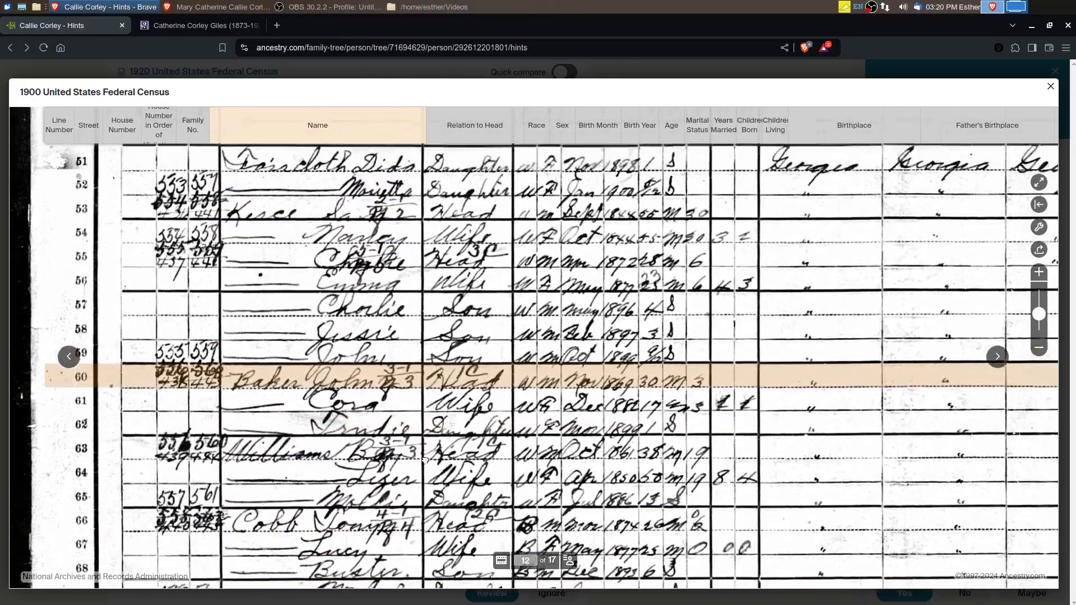
{"action": "scroll", "coordinate": [428, 469], "scroll_direction": "up", "scroll_amount": 4}
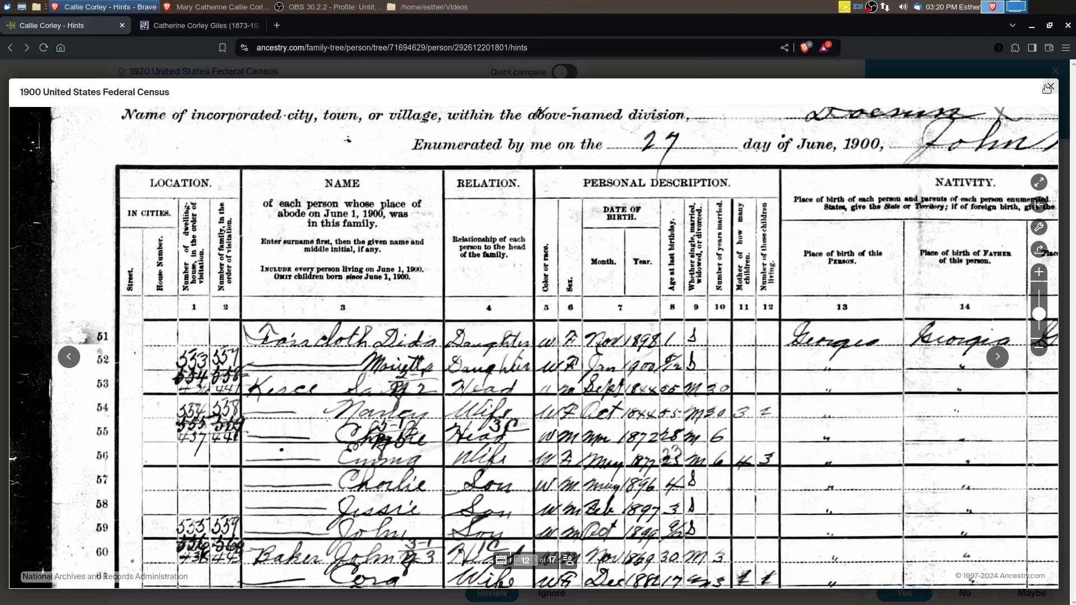
Step: Close the 1900 census image and bring the FamilySearch profile to full screen
{"action": "left_click", "coordinate": [1048, 88]}
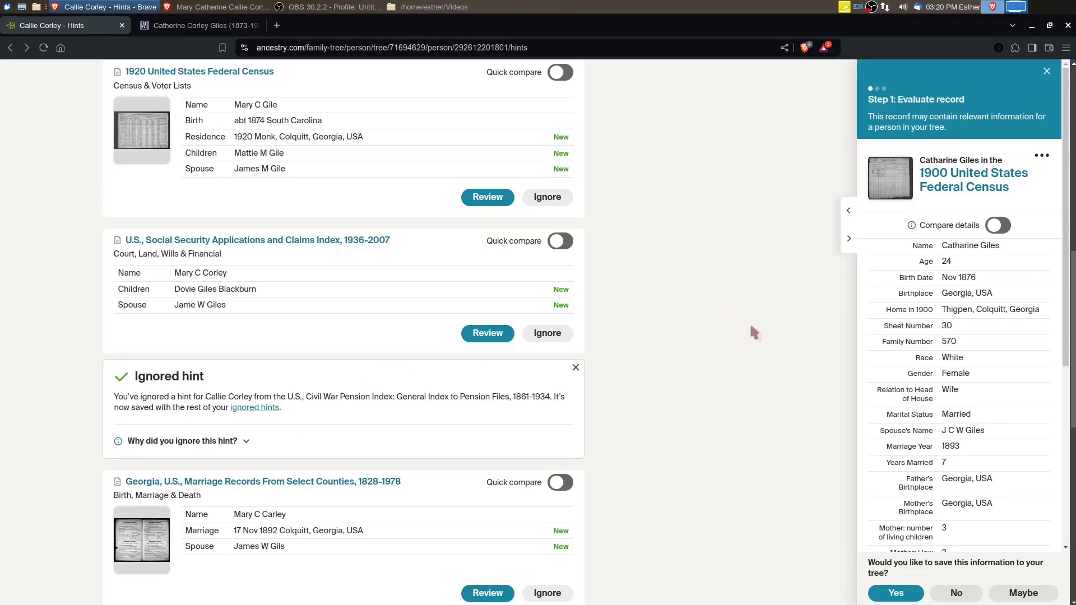
{"action": "scroll", "coordinate": [370, 438], "scroll_direction": "down", "scroll_amount": 3}
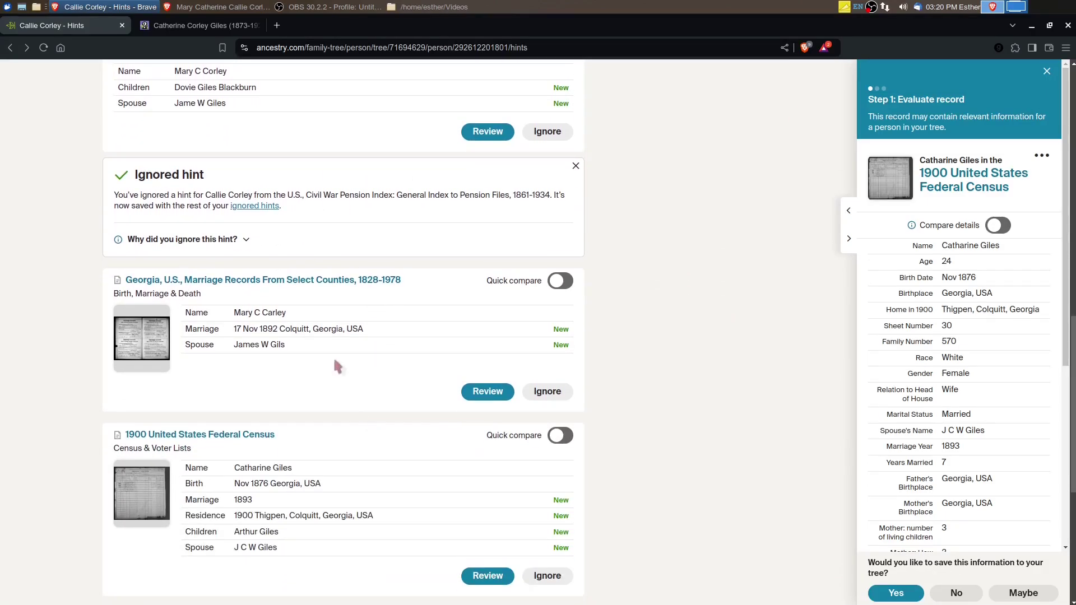
{"action": "scroll", "coordinate": [315, 354], "scroll_direction": "down", "scroll_amount": 1}
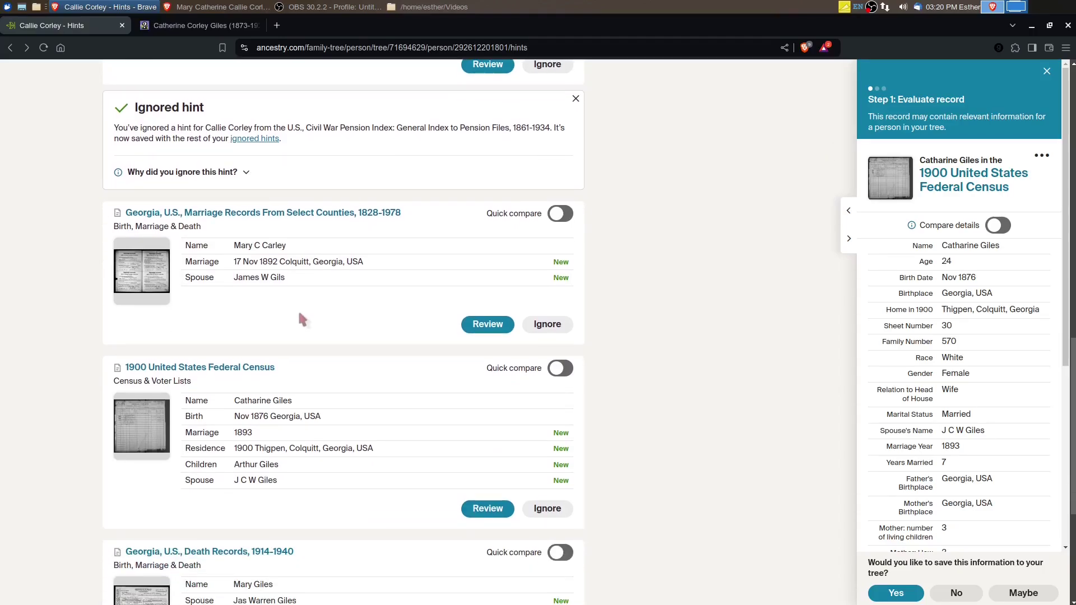
{"action": "scroll", "coordinate": [303, 320], "scroll_direction": "down", "scroll_amount": 3}
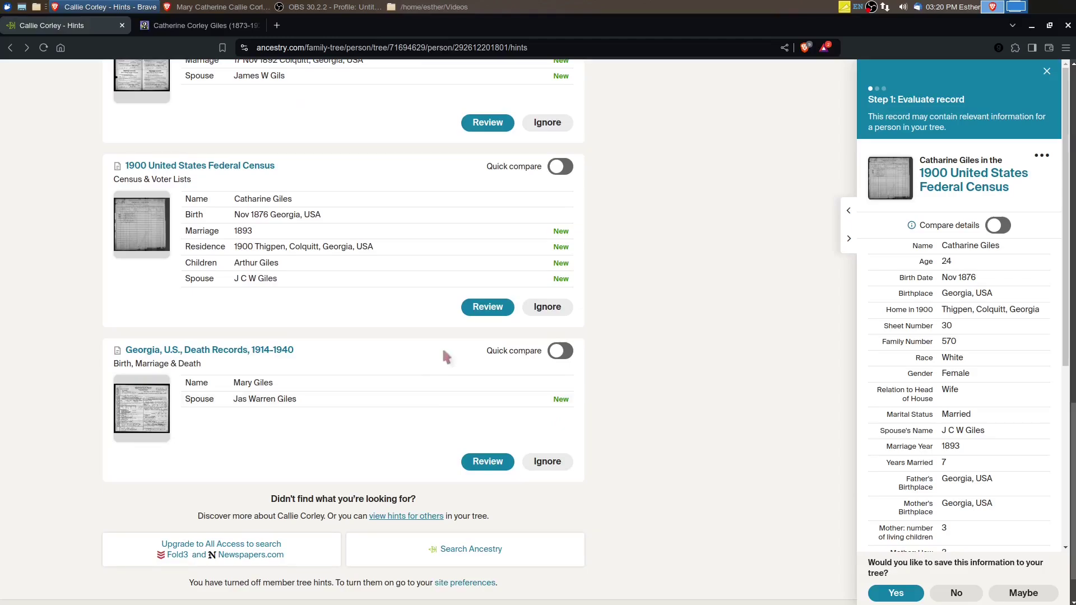
{"action": "left_click", "coordinate": [1050, 29]}
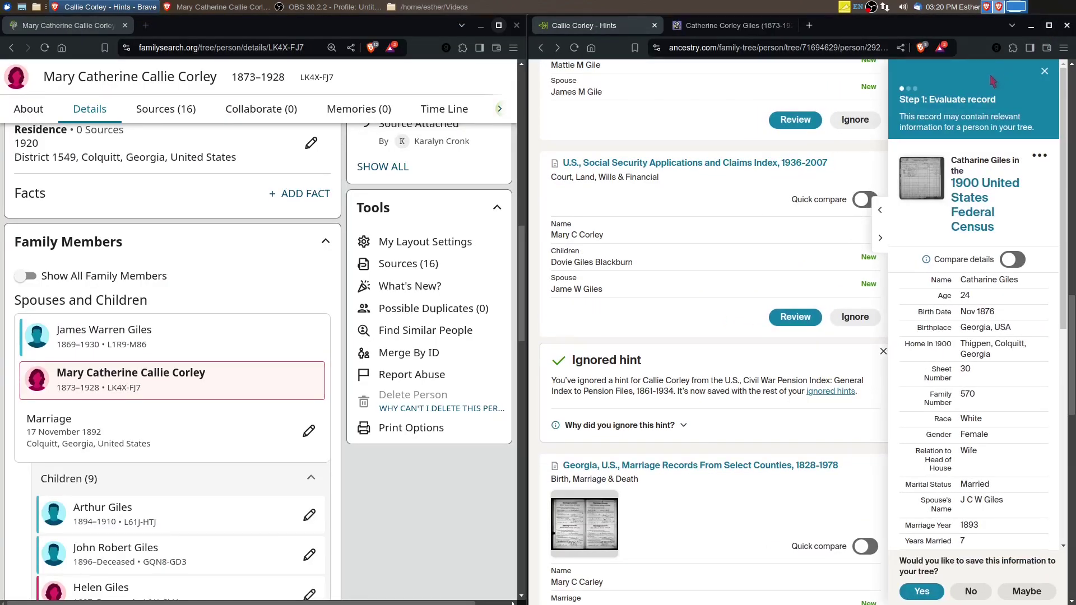
{"action": "left_click", "coordinate": [498, 26]}
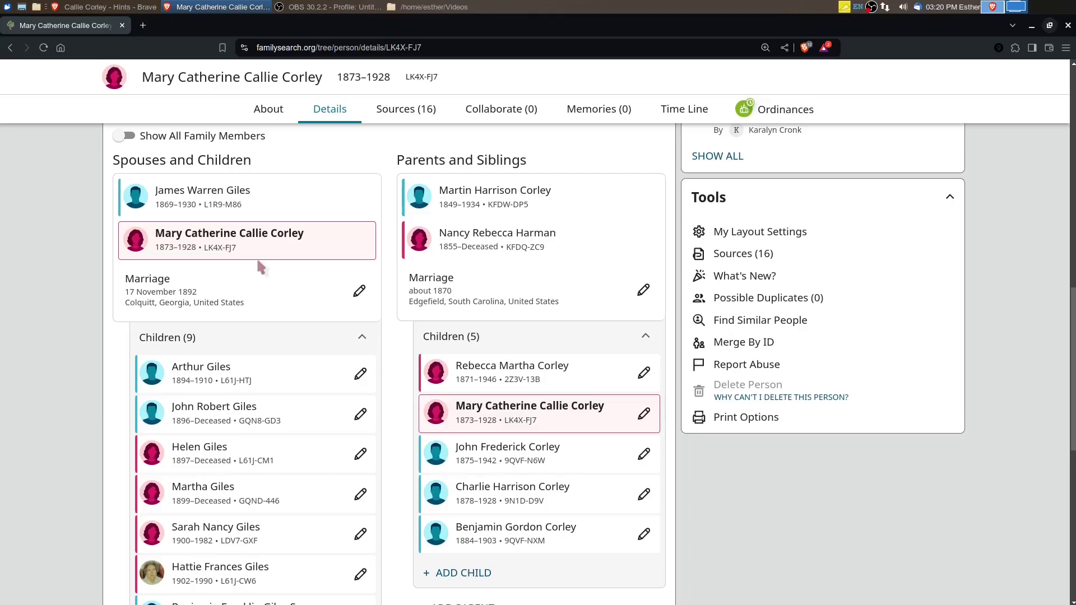
Step: Open the profile's list of 16 attached sources
{"action": "left_click", "coordinate": [406, 109]}
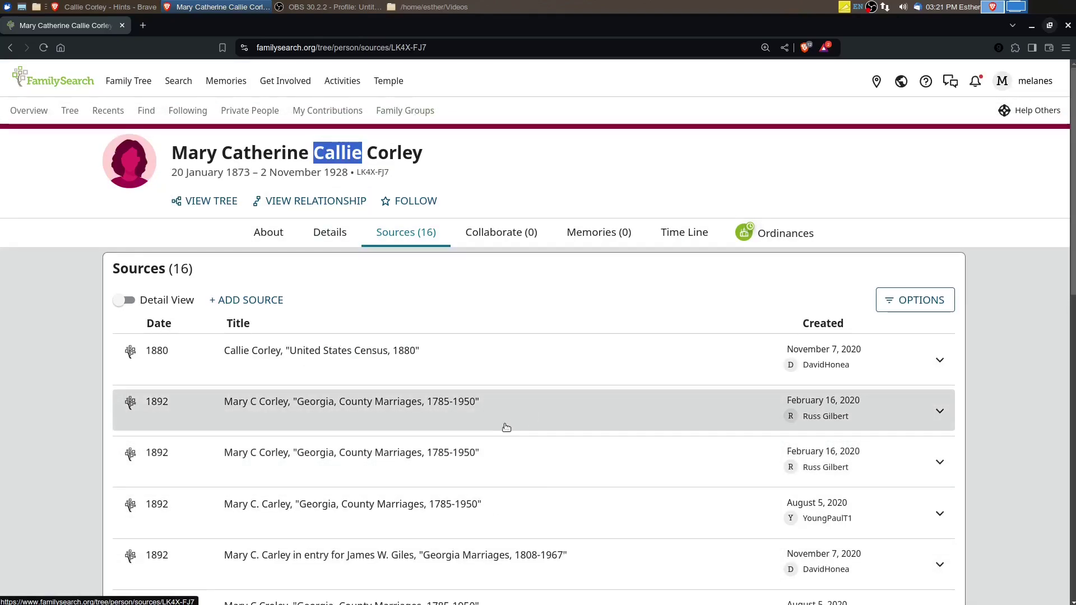
{"action": "scroll", "coordinate": [498, 436], "scroll_direction": "down", "scroll_amount": 1}
{"action": "scroll", "coordinate": [498, 437], "scroll_direction": "down", "scroll_amount": 1}
{"action": "scroll", "coordinate": [498, 436], "scroll_direction": "down", "scroll_amount": 3}
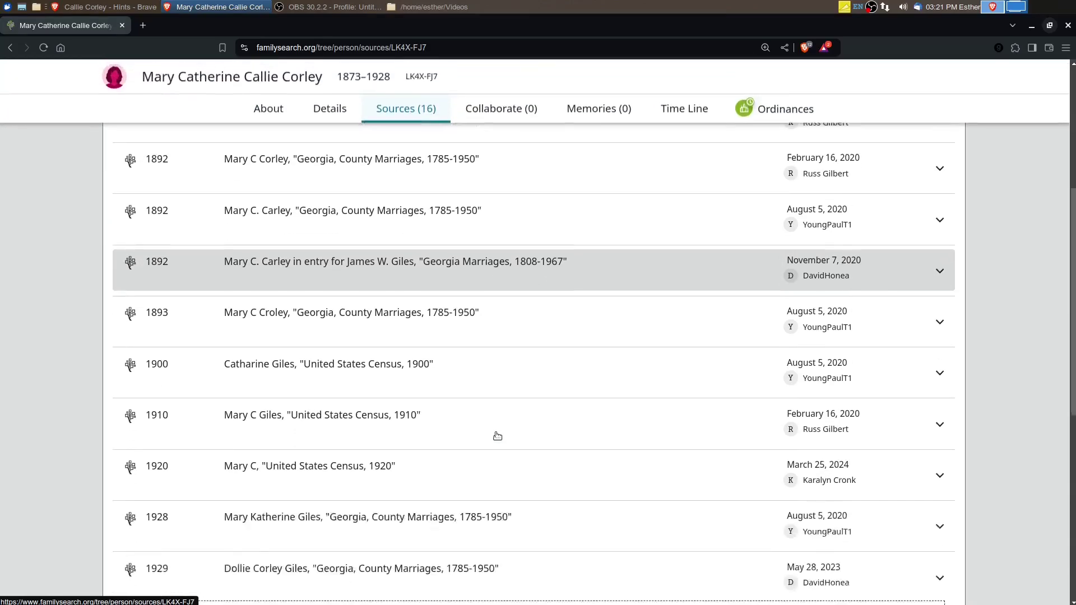
{"action": "scroll", "coordinate": [377, 500], "scroll_direction": "down", "scroll_amount": 3}
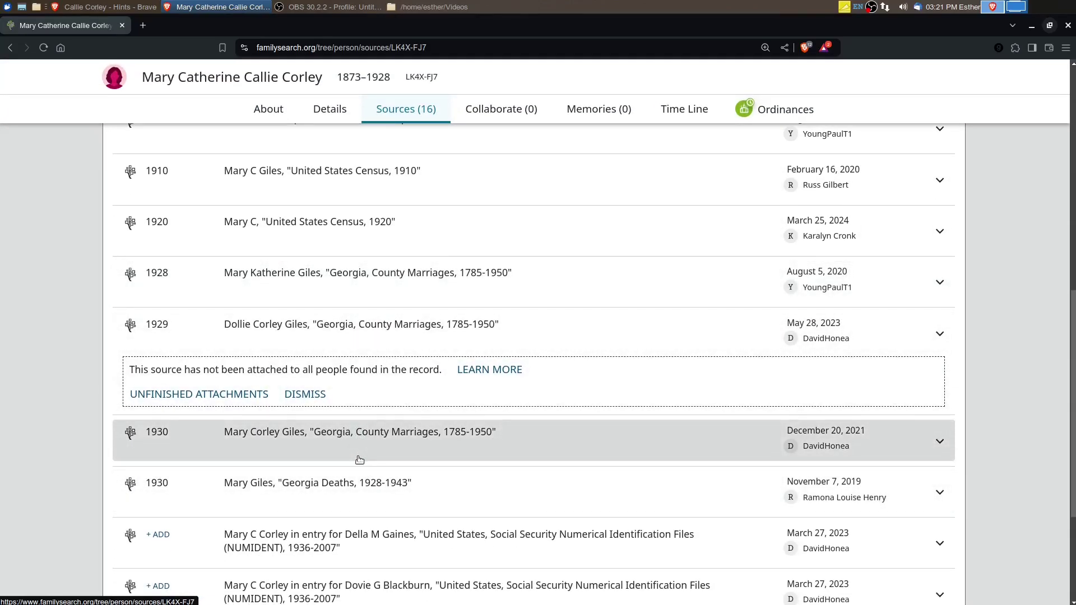
Step: Expand the 1930 Georgia County Marriages source and read through its indexed details
{"action": "left_click", "coordinate": [917, 418]}
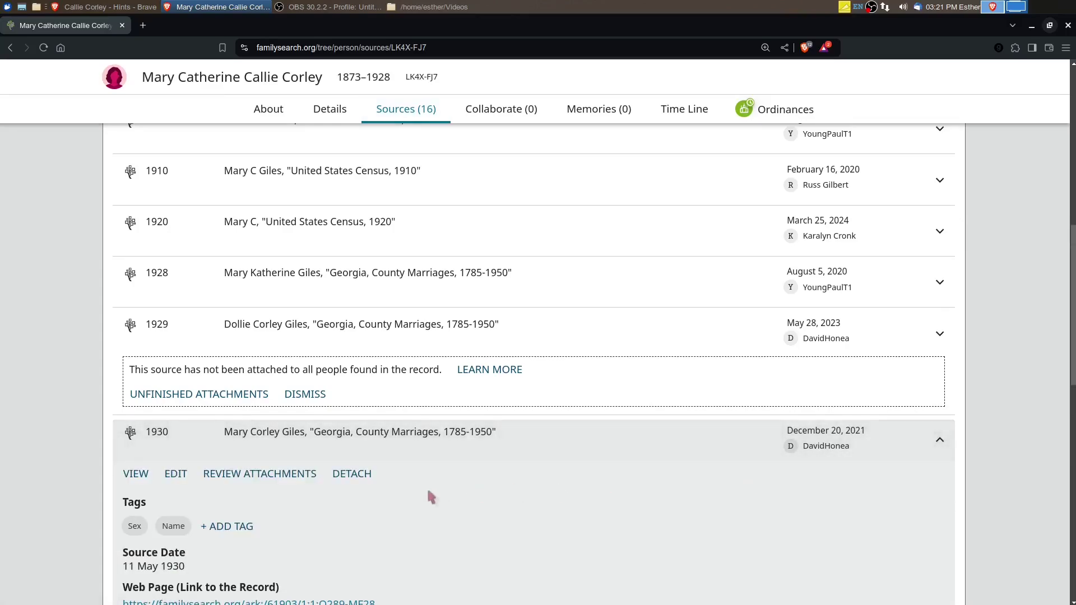
{"action": "scroll", "coordinate": [556, 462], "scroll_direction": "down", "scroll_amount": 2}
{"action": "scroll", "coordinate": [555, 457], "scroll_direction": "down", "scroll_amount": 2}
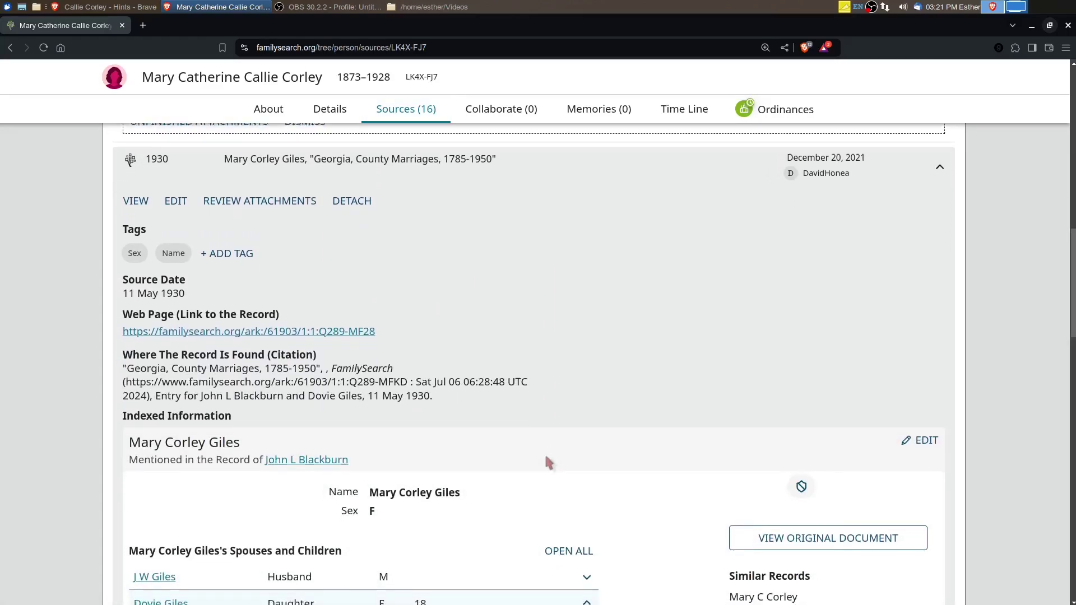
{"action": "scroll", "coordinate": [550, 457], "scroll_direction": "down", "scroll_amount": 4}
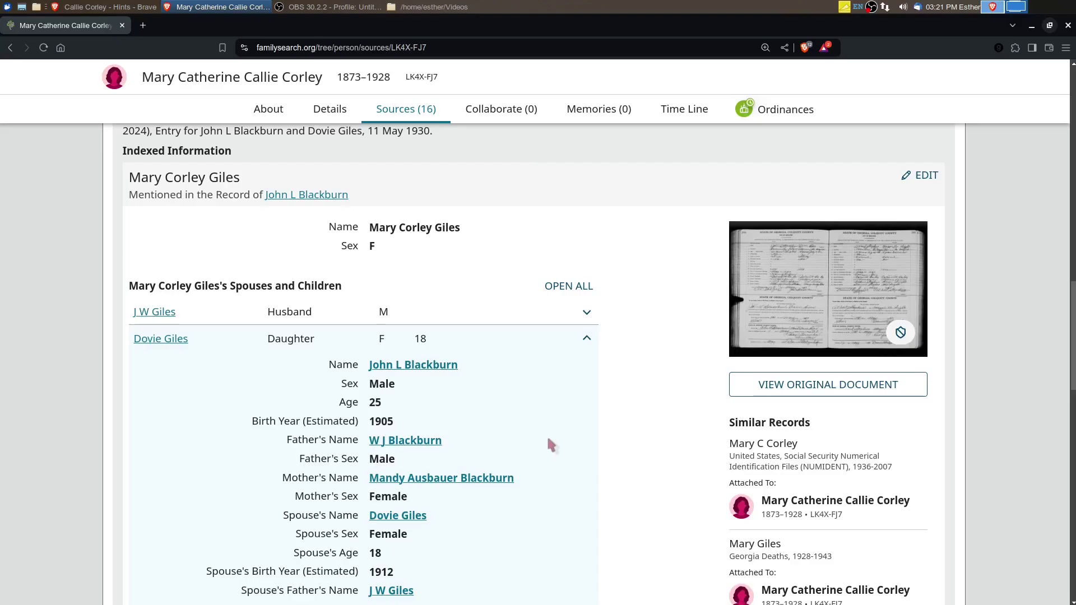
{"action": "scroll", "coordinate": [550, 444], "scroll_direction": "down", "scroll_amount": 1}
{"action": "scroll", "coordinate": [523, 446], "scroll_direction": "down", "scroll_amount": 3}
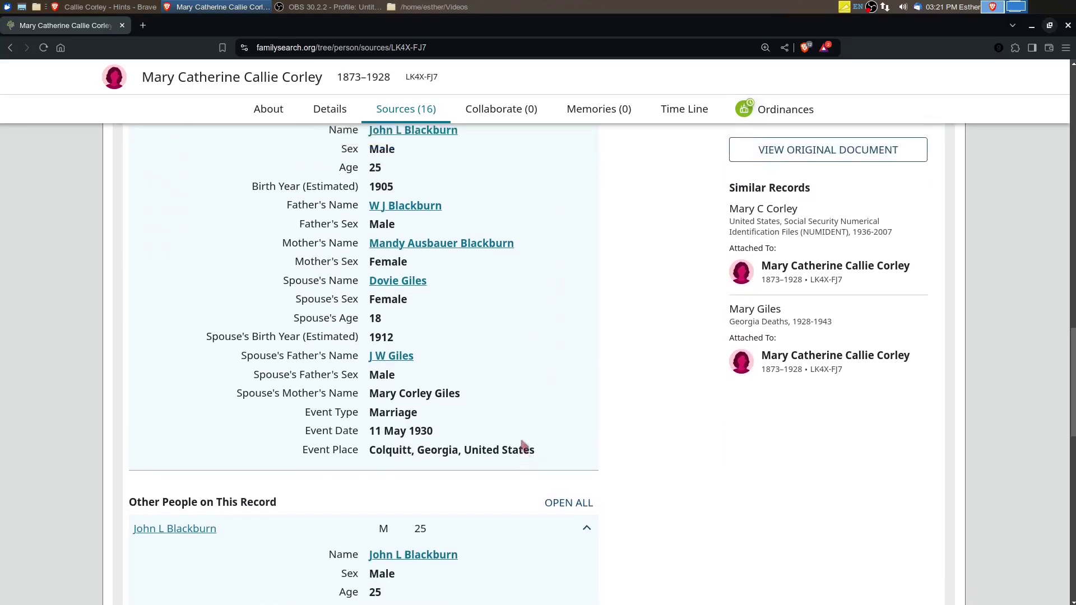
{"action": "scroll", "coordinate": [522, 446], "scroll_direction": "up", "scroll_amount": 1}
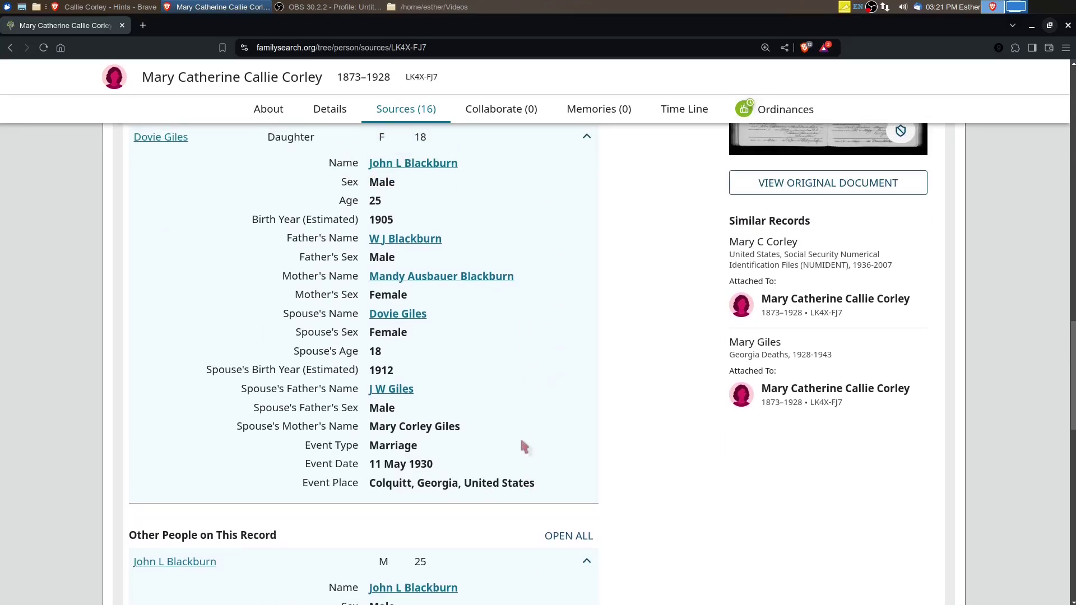
{"action": "scroll", "coordinate": [521, 441], "scroll_direction": "down", "scroll_amount": 5}
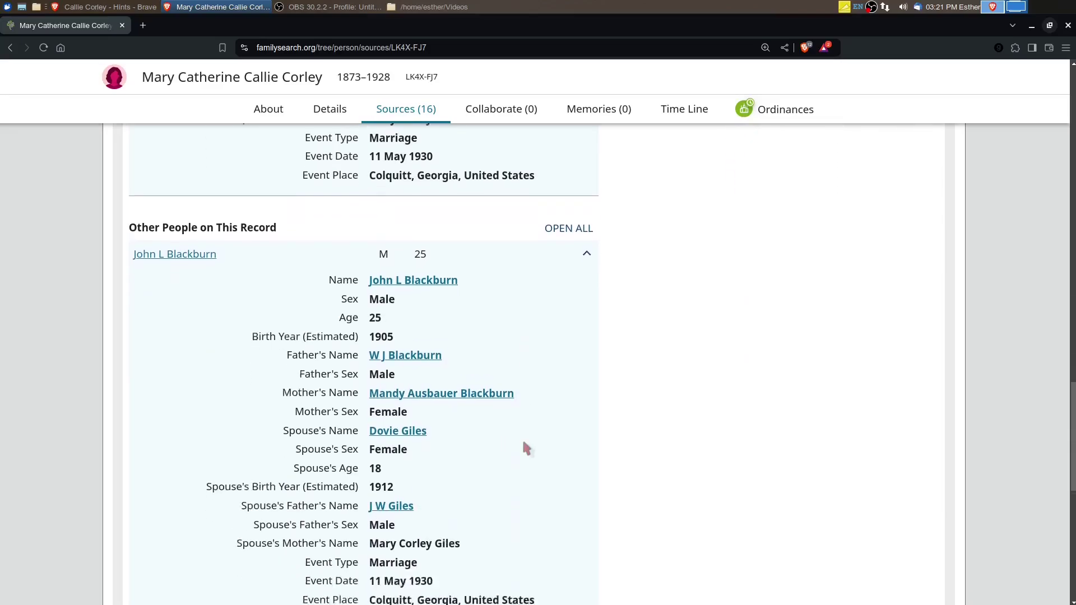
{"action": "scroll", "coordinate": [524, 444], "scroll_direction": "down", "scroll_amount": 4}
{"action": "scroll", "coordinate": [511, 442], "scroll_direction": "down", "scroll_amount": 4}
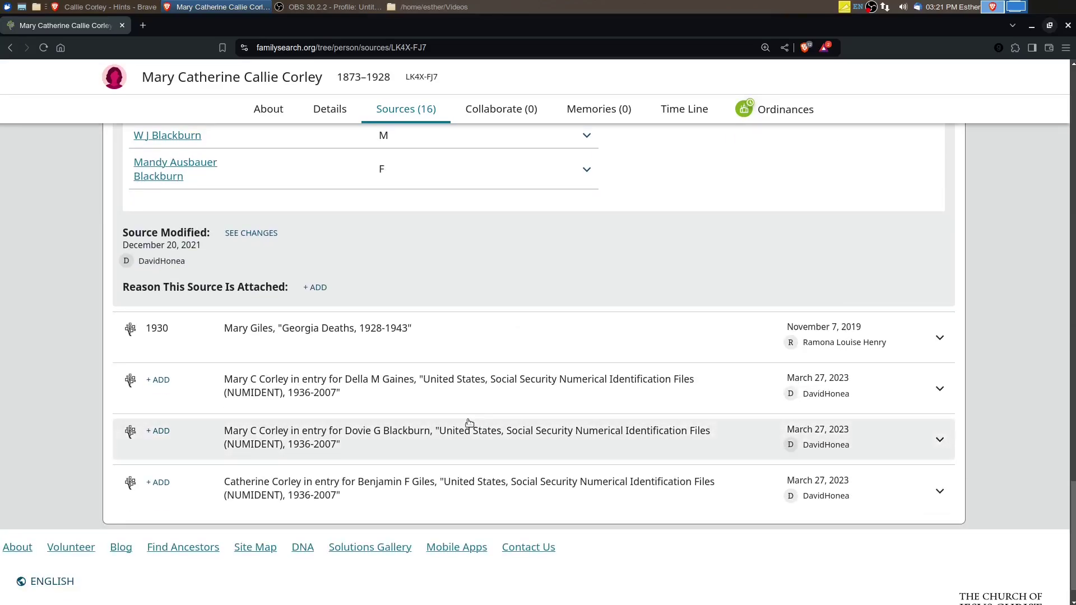
{"action": "scroll", "coordinate": [375, 493], "scroll_direction": "up", "scroll_amount": 20}
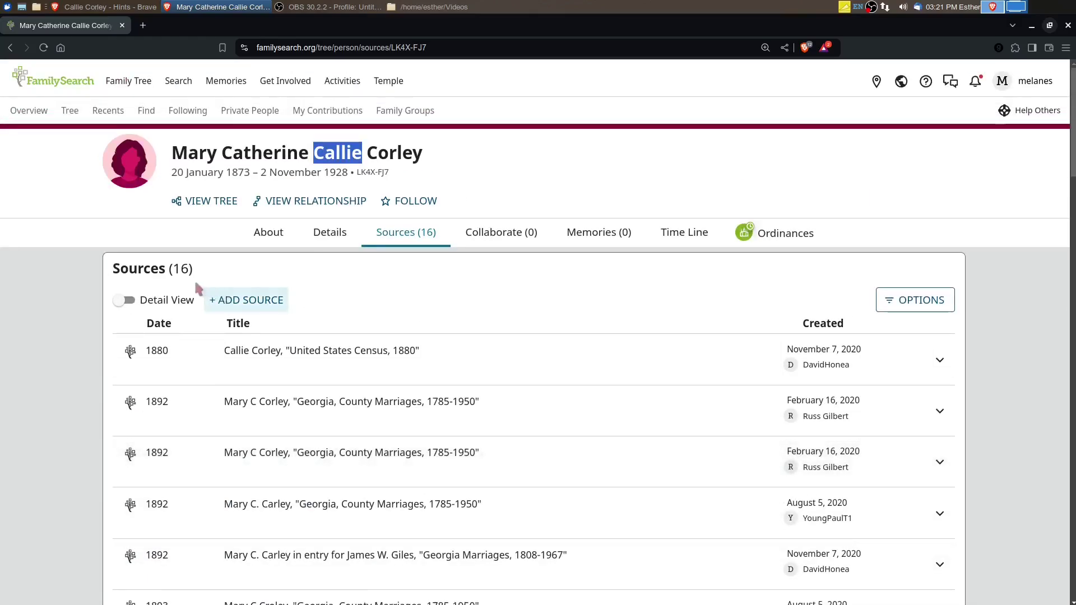
Step: Open the FamilySearch Research Wiki in a new tab
{"action": "left_click", "coordinate": [186, 83]}
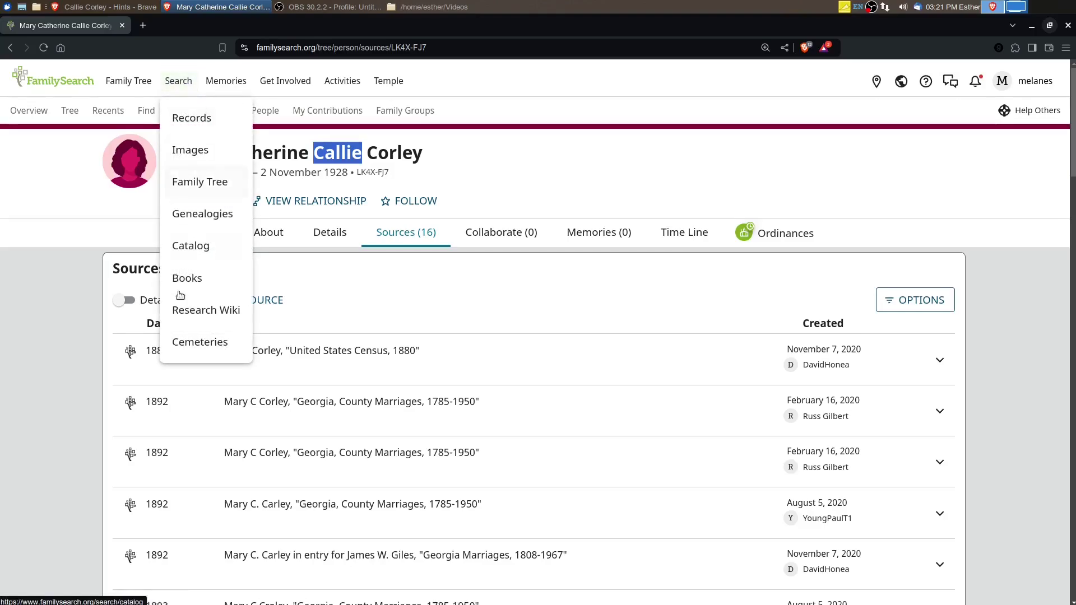
{"action": "right_click", "coordinate": [188, 309]}
{"action": "left_click", "coordinate": [240, 320]}
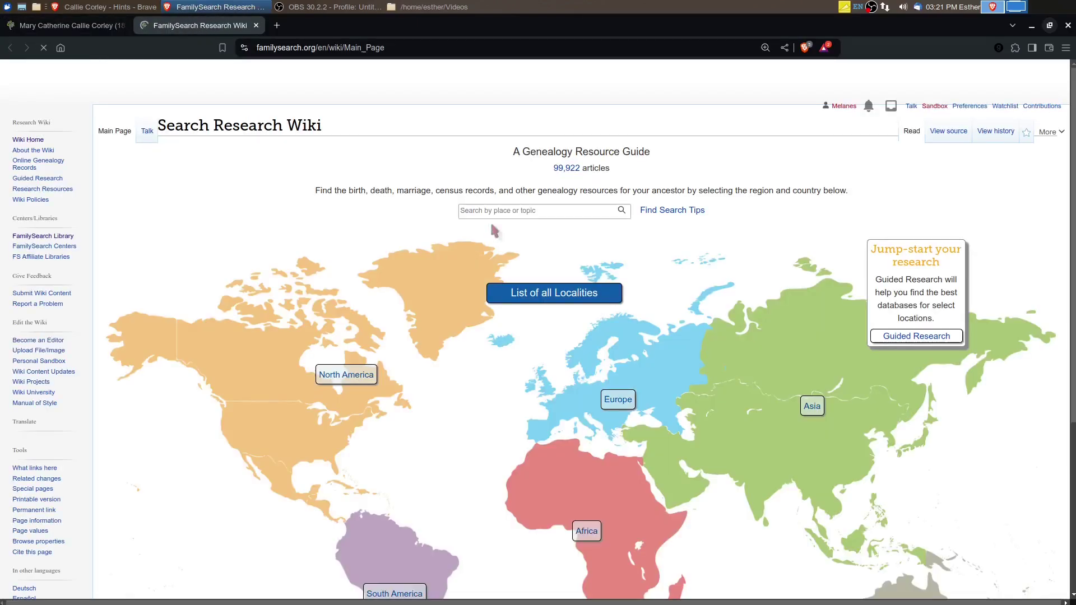
Step: Search the wiki for Georgia genealogy and open the Georgia page down to its counties
{"action": "left_click", "coordinate": [505, 216]}
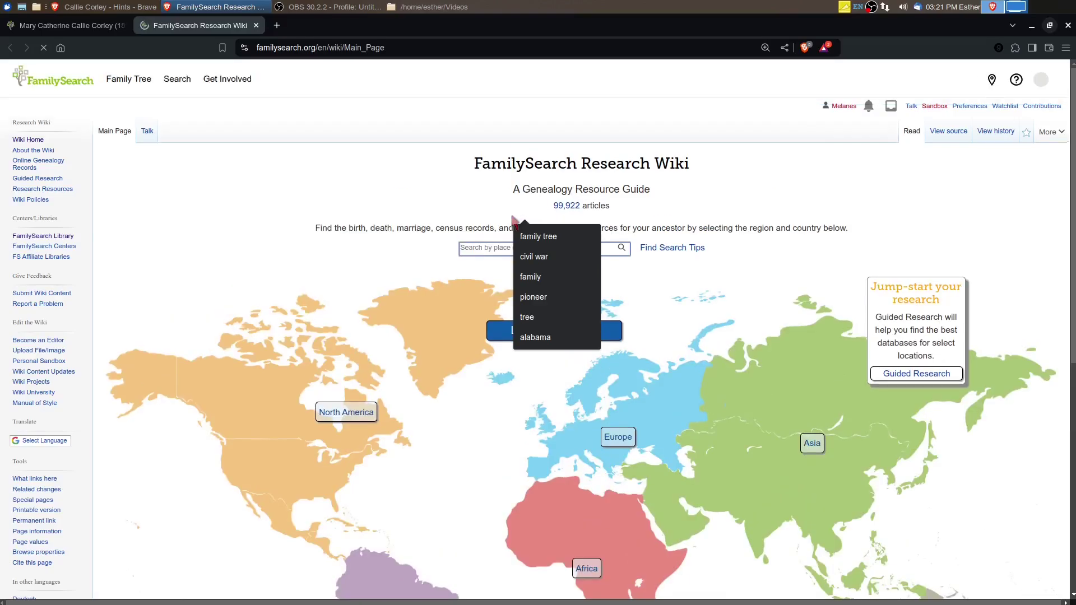
{"action": "type", "text": "Geogia"}
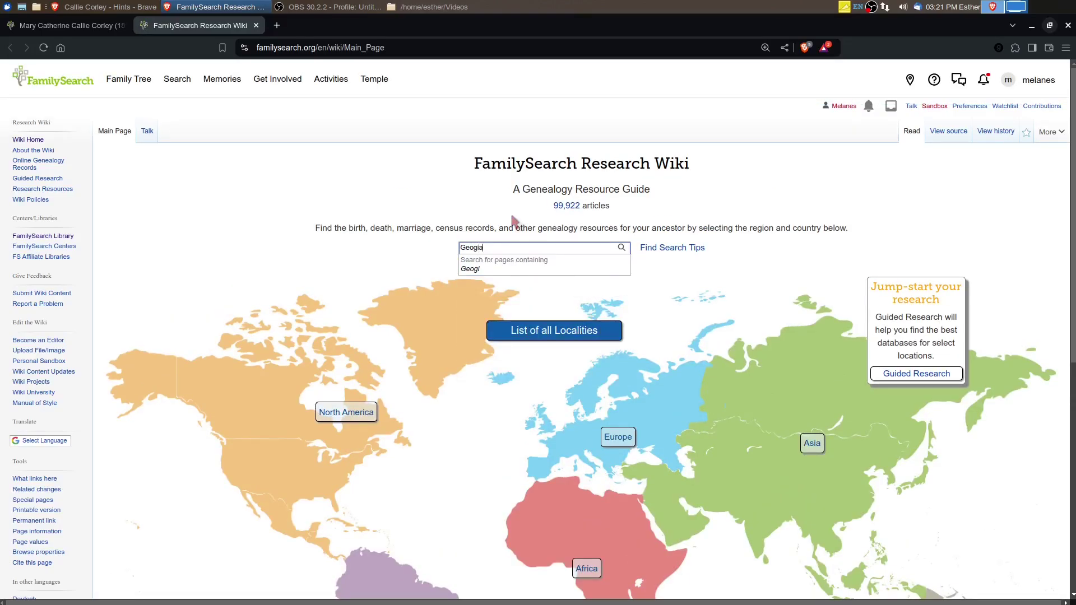
{"action": "key", "text": "BackSpace"}
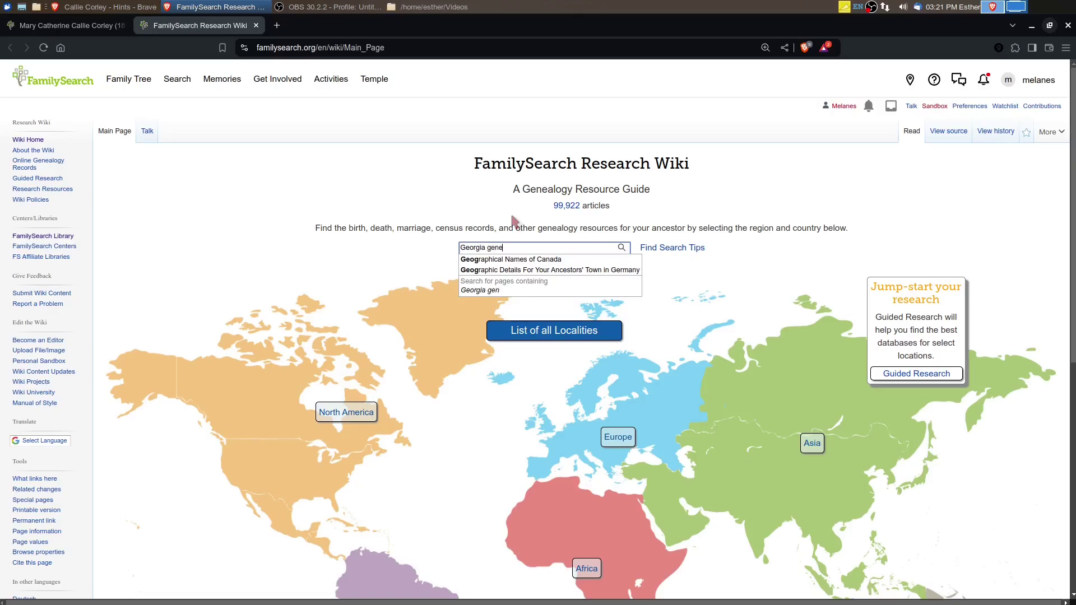
{"action": "type", "text": "y"}
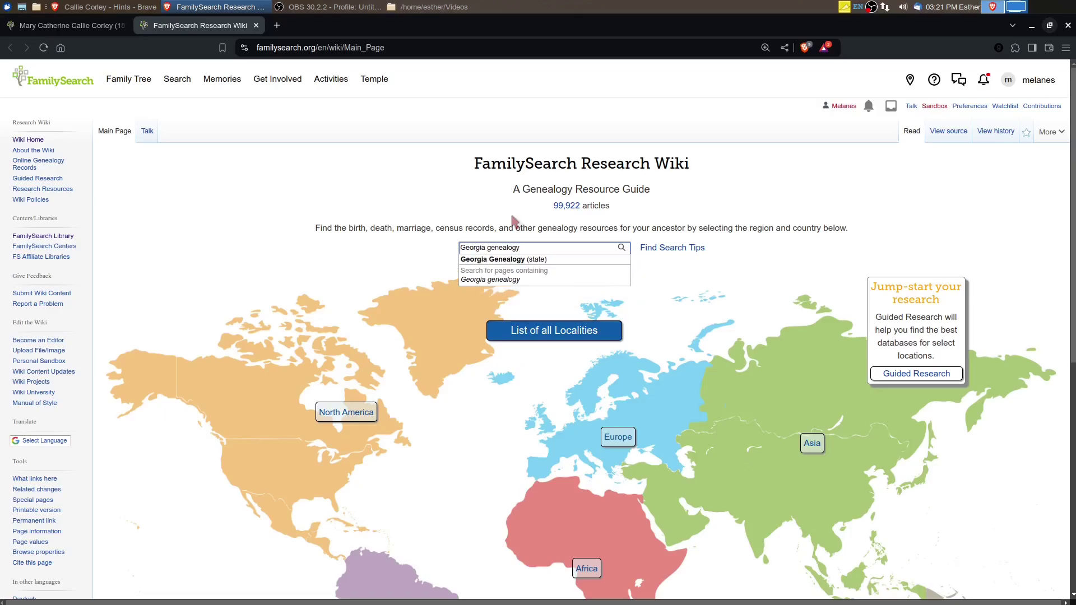
{"action": "left_click", "coordinate": [505, 279]}
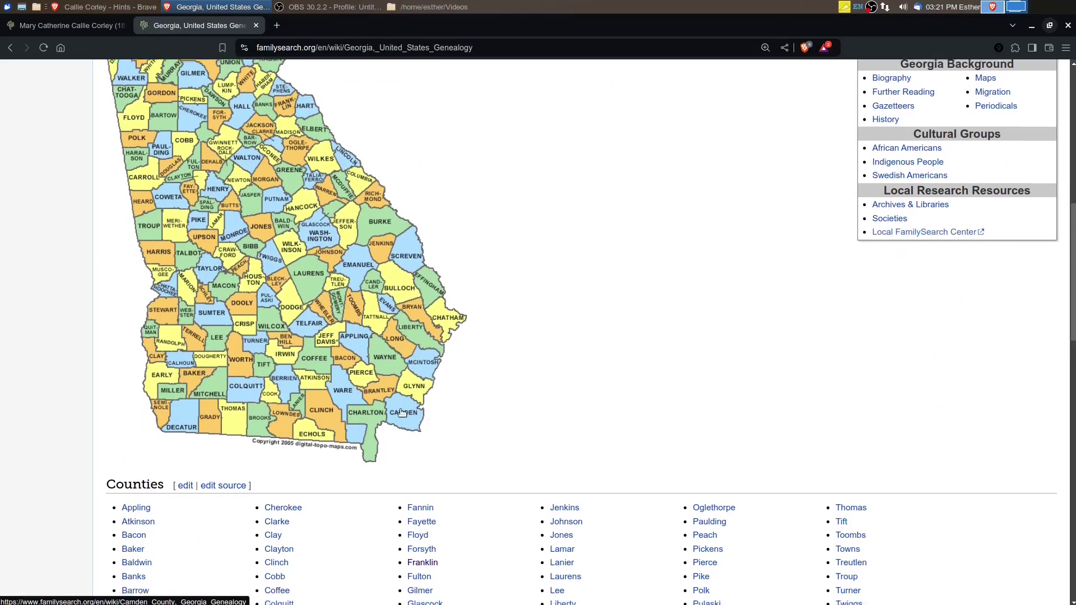
{"action": "scroll", "coordinate": [403, 415], "scroll_direction": "down", "scroll_amount": 6}
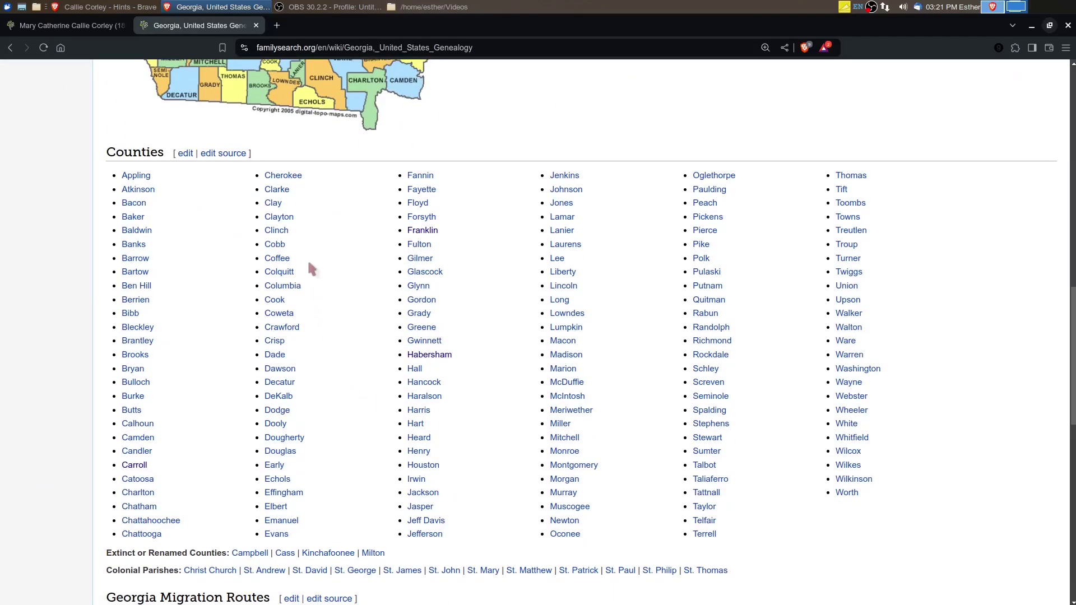
Step: Open the Colquitt County, Georgia page and jump to its Death records section
{"action": "left_click", "coordinate": [274, 271]}
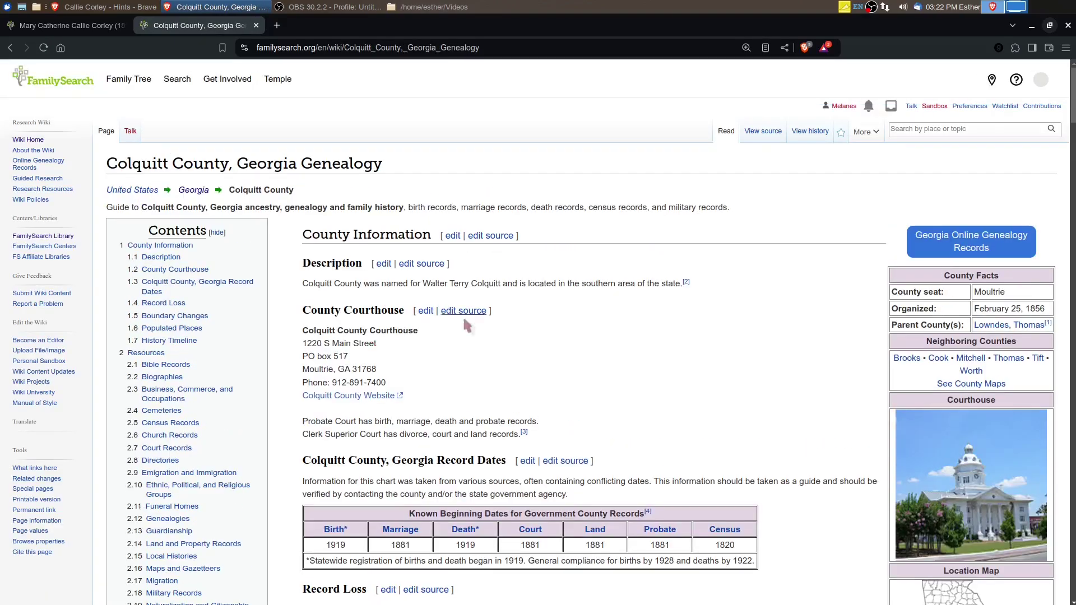
{"action": "scroll", "coordinate": [511, 392], "scroll_direction": "down", "scroll_amount": 3}
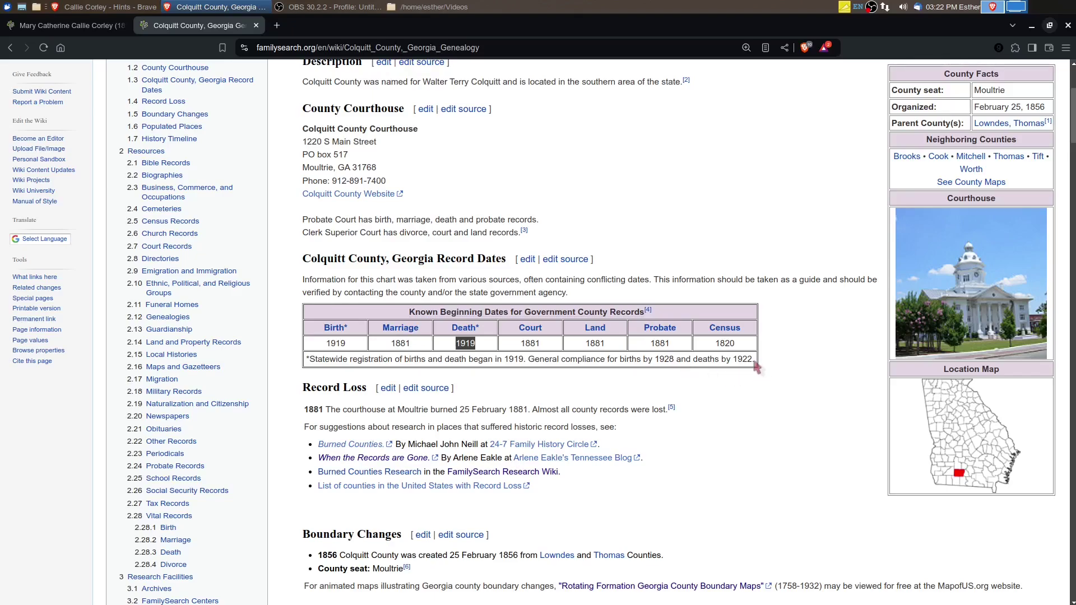
{"action": "left_click", "coordinate": [463, 329]}
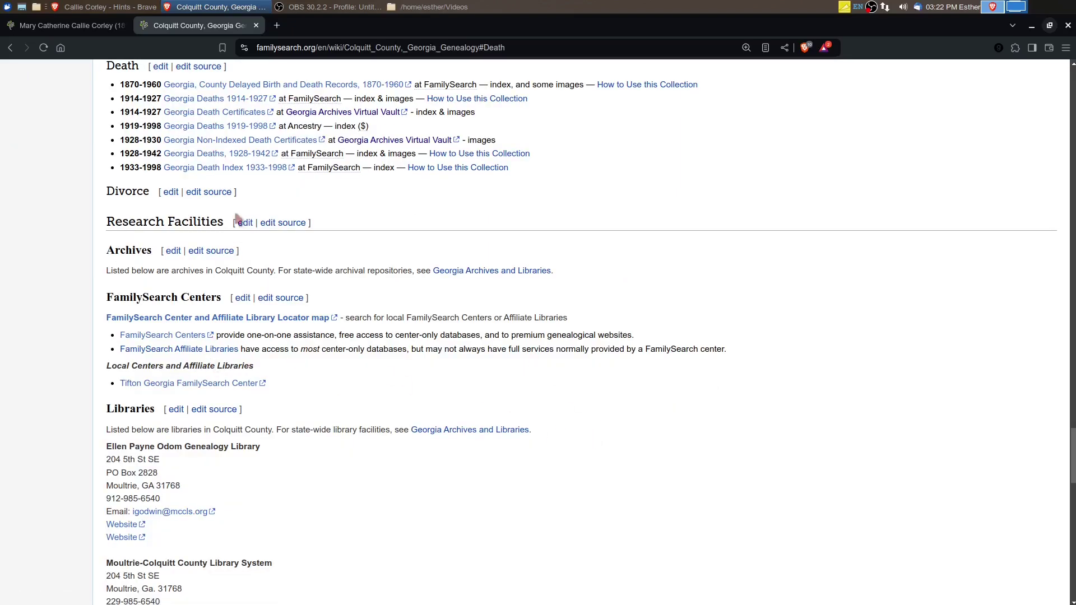
{"action": "scroll", "coordinate": [241, 180], "scroll_direction": "up", "scroll_amount": 3}
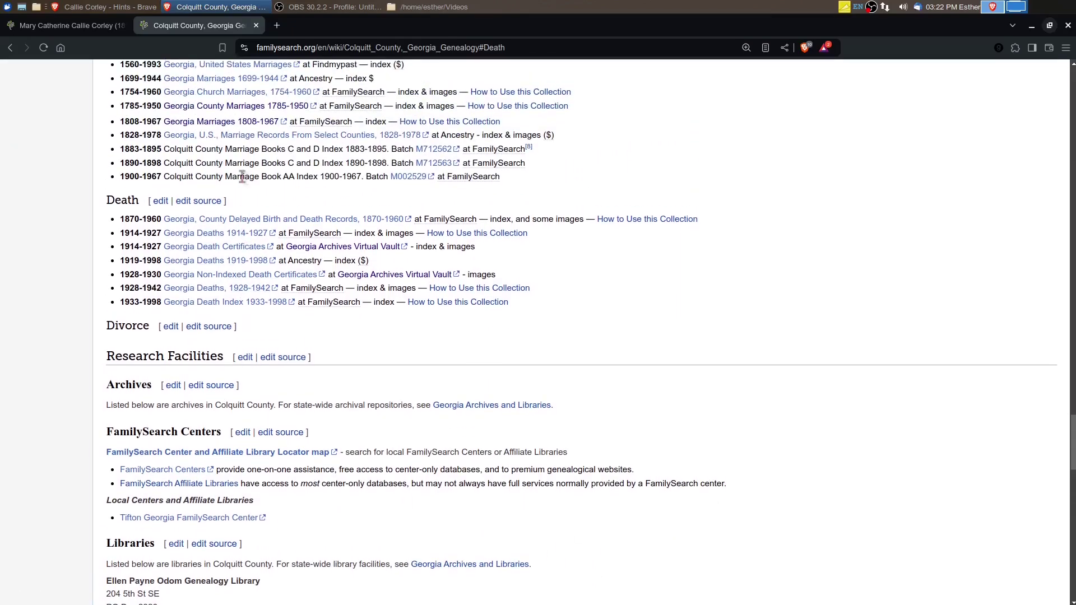
{"action": "right_click", "coordinate": [190, 292]}
Step: Open Georgia Deaths, 1928-1943 in a new tab; fill her first names, married surname, year 1928
{"action": "left_click", "coordinate": [224, 301]}
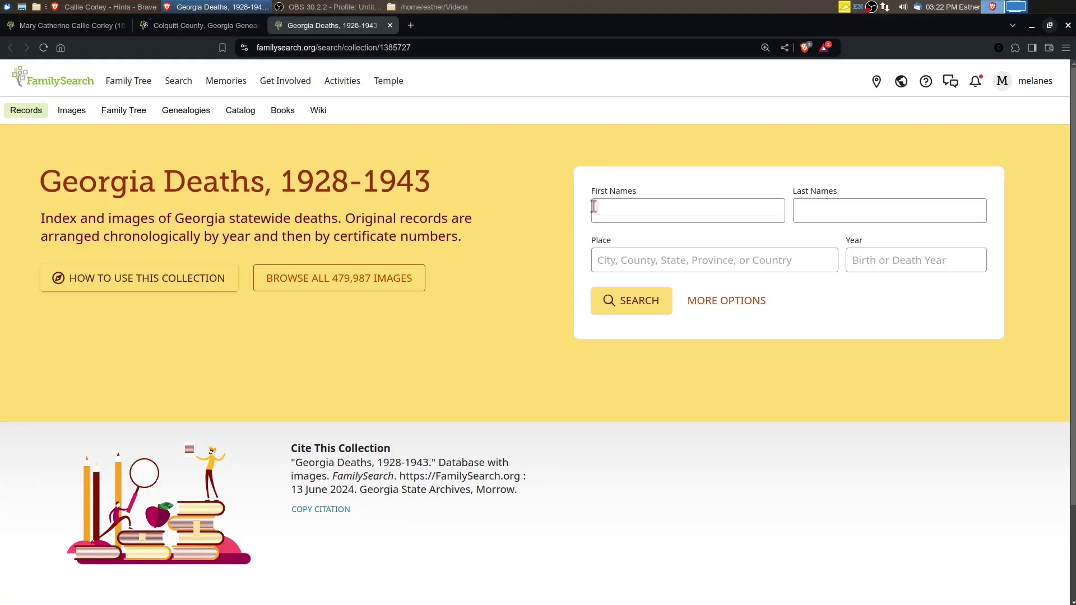
{"action": "left_click", "coordinate": [600, 209]}
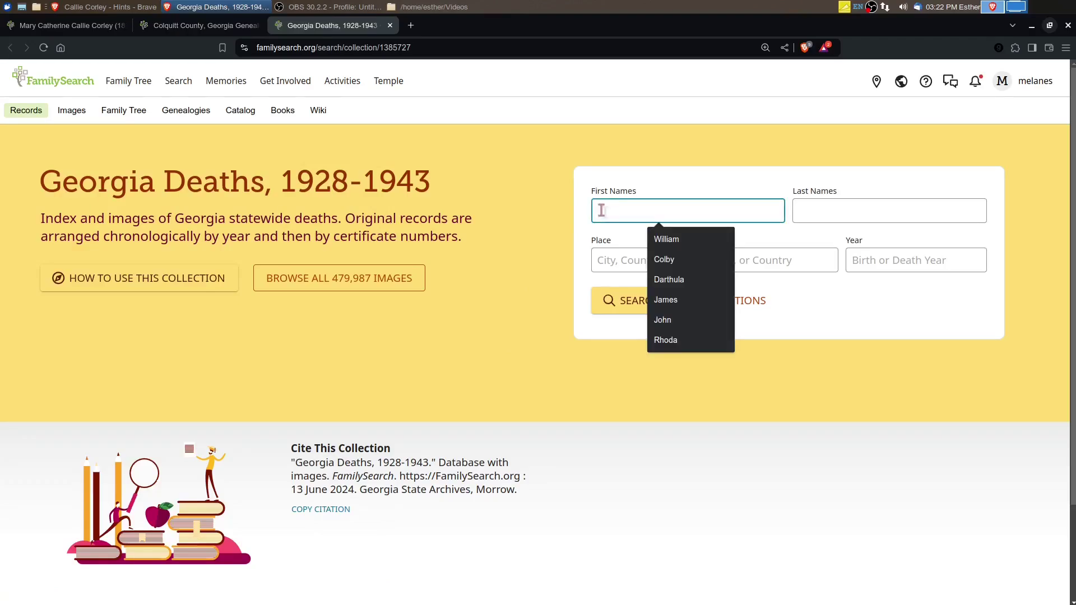
{"action": "type", "text": "M"}
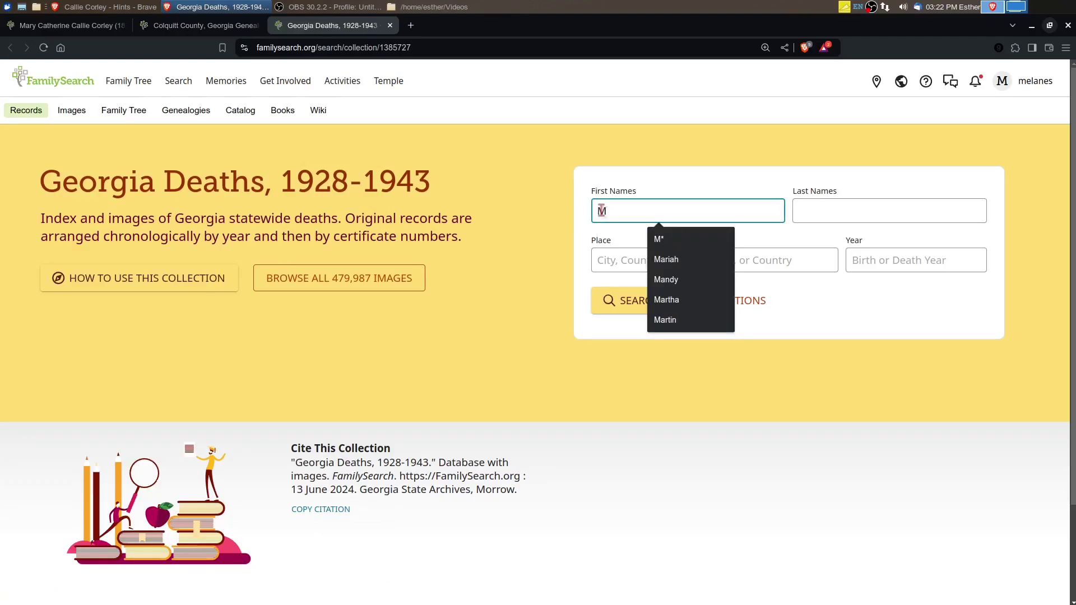
{"action": "type", "text": "ary Cath"}
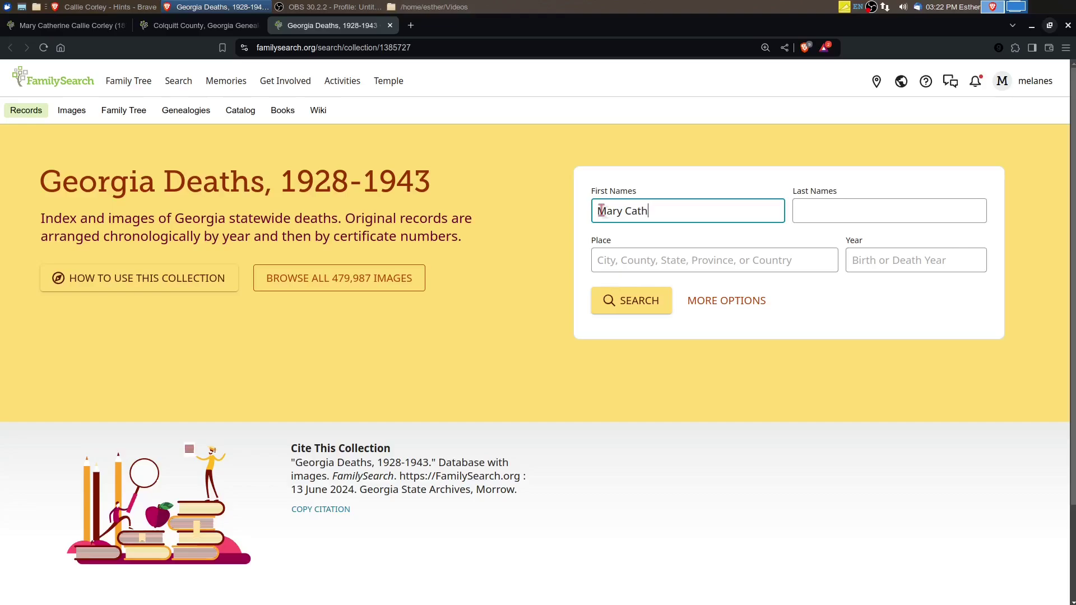
{"action": "type", "text": "erine"}
{"action": "key", "text": "Tab"}
{"action": "type", "text": "Co"}
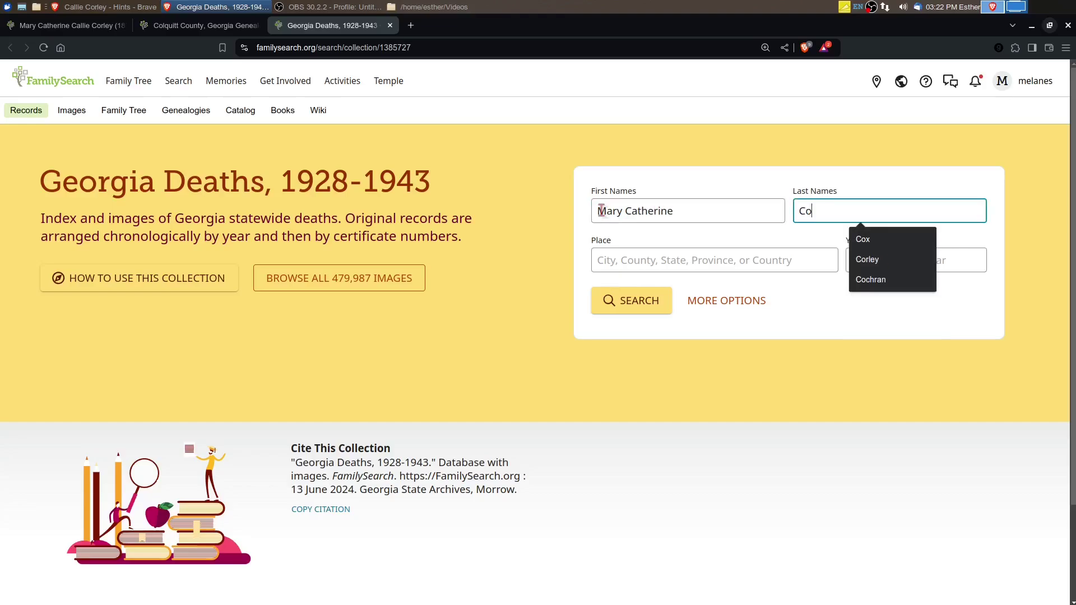
{"action": "key", "text": "BackSpace"}
{"action": "key", "text": "BackSpace"}
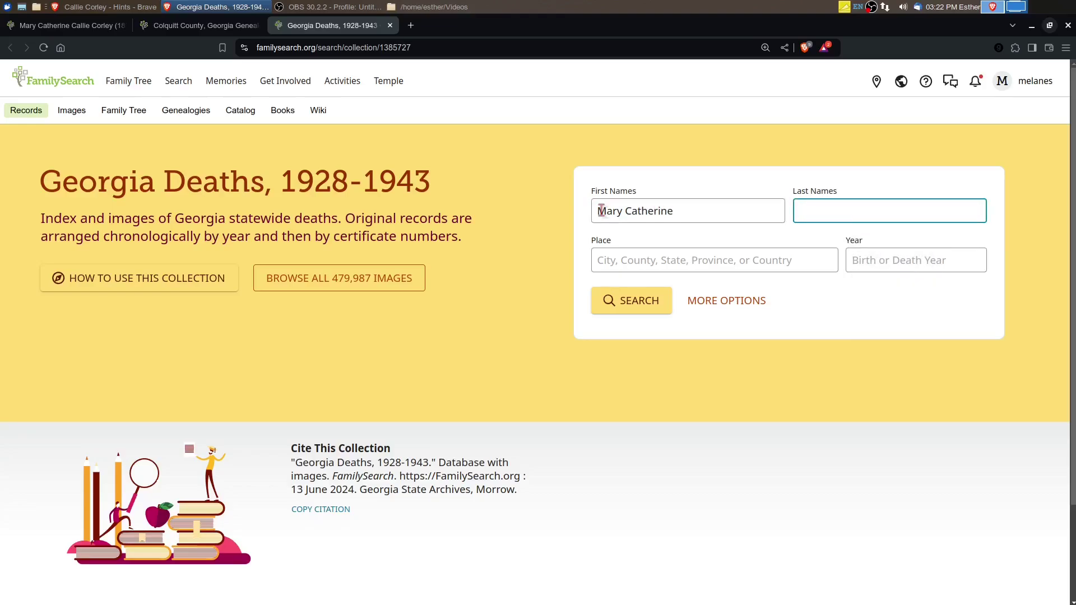
{"action": "type", "text": "Giles"}
{"action": "left_click", "coordinate": [914, 258]}
{"action": "type", "text": "1928"}
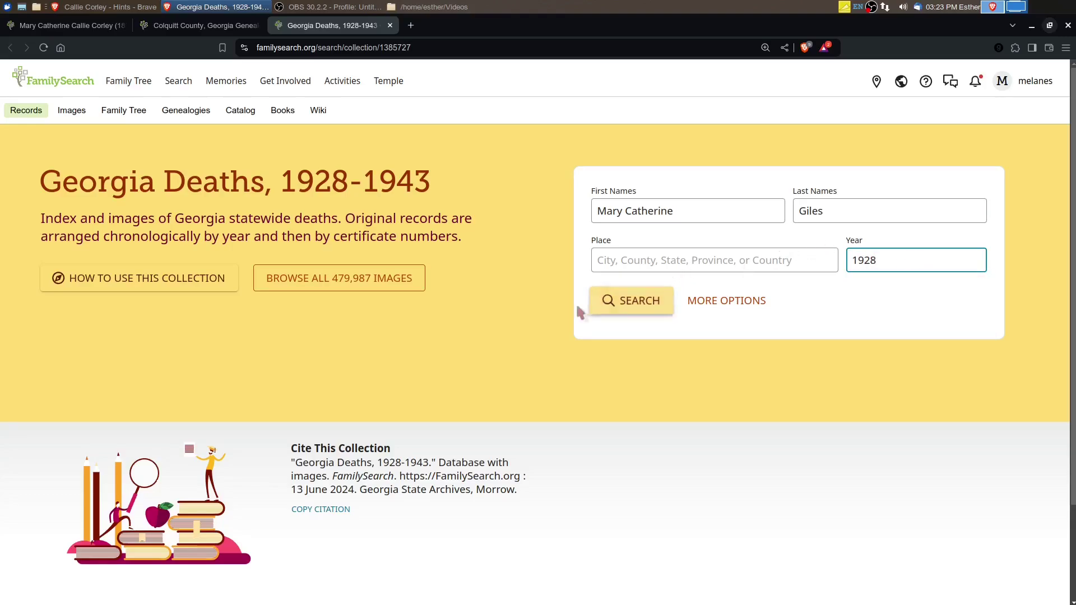
Step: Run the search and open the first result's 1928 Colquitt death record and certificate image
{"action": "left_click", "coordinate": [617, 301]}
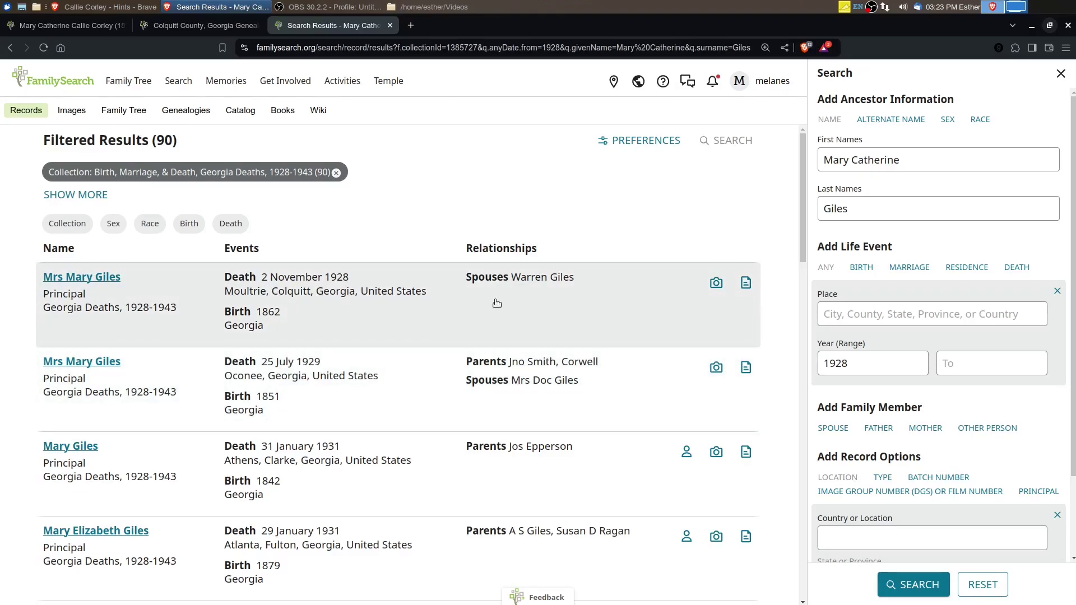
{"action": "left_click", "coordinate": [430, 320]}
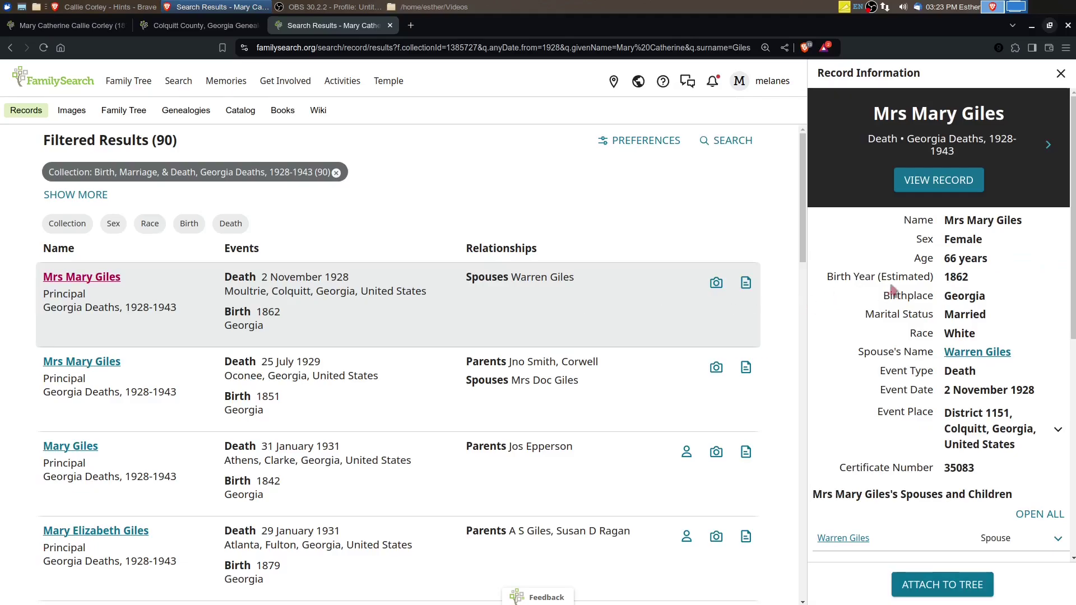
{"action": "scroll", "coordinate": [922, 311], "scroll_direction": "down", "scroll_amount": 6}
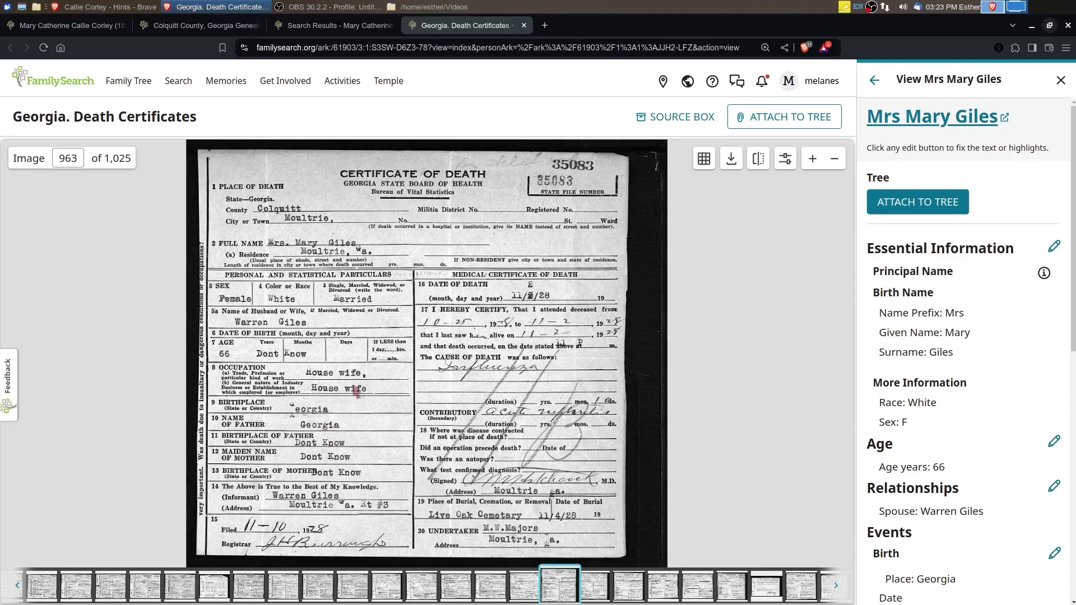
Step: Zoom into and pan around the death certificate image to read its details
{"action": "scroll", "coordinate": [342, 358], "scroll_direction": "up", "scroll_amount": 4}
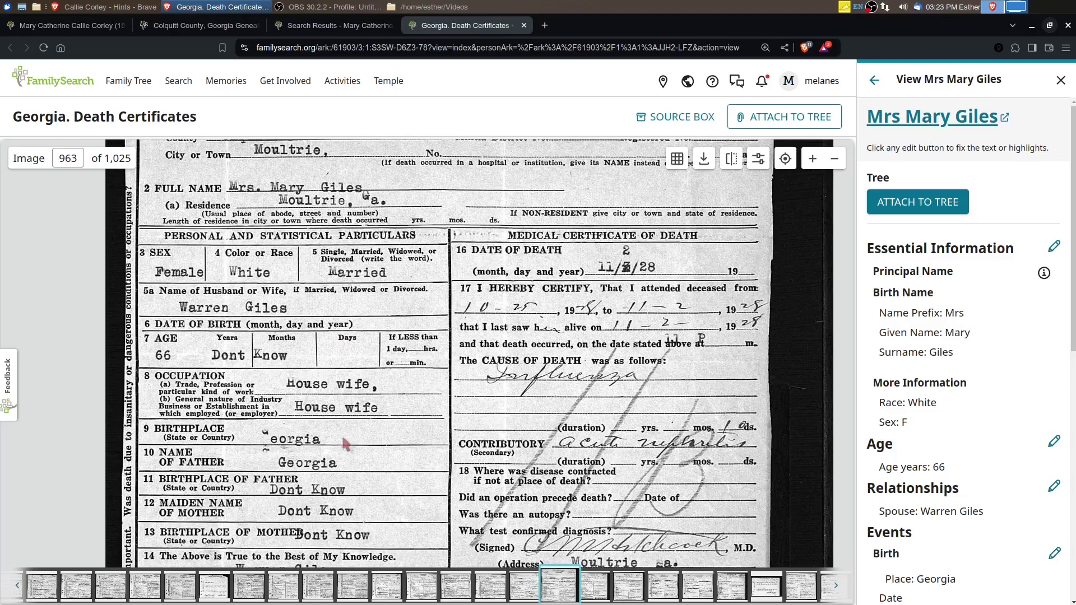
{"action": "left_click_drag", "start_coordinate": [343, 466], "coordinate": [340, 357]}
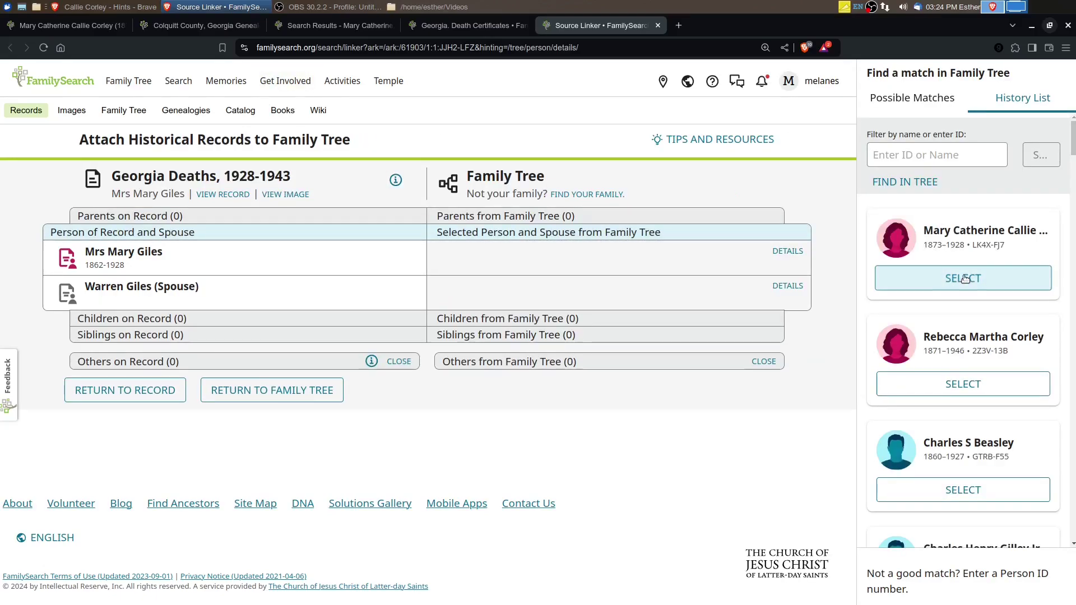
Step: Attach the record to her profile, adding Ethnicity, Marital Status, Race, reason 'Evidence of death'
{"action": "left_click", "coordinate": [950, 291]}
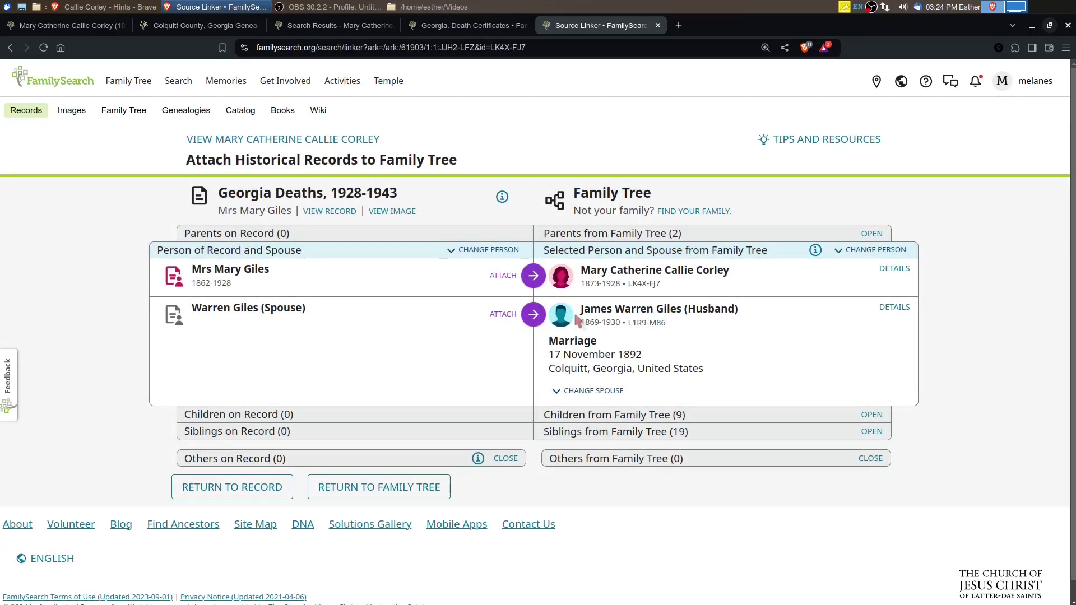
{"action": "left_click", "coordinate": [514, 278]}
{"action": "scroll", "coordinate": [533, 282], "scroll_direction": "down", "scroll_amount": 5}
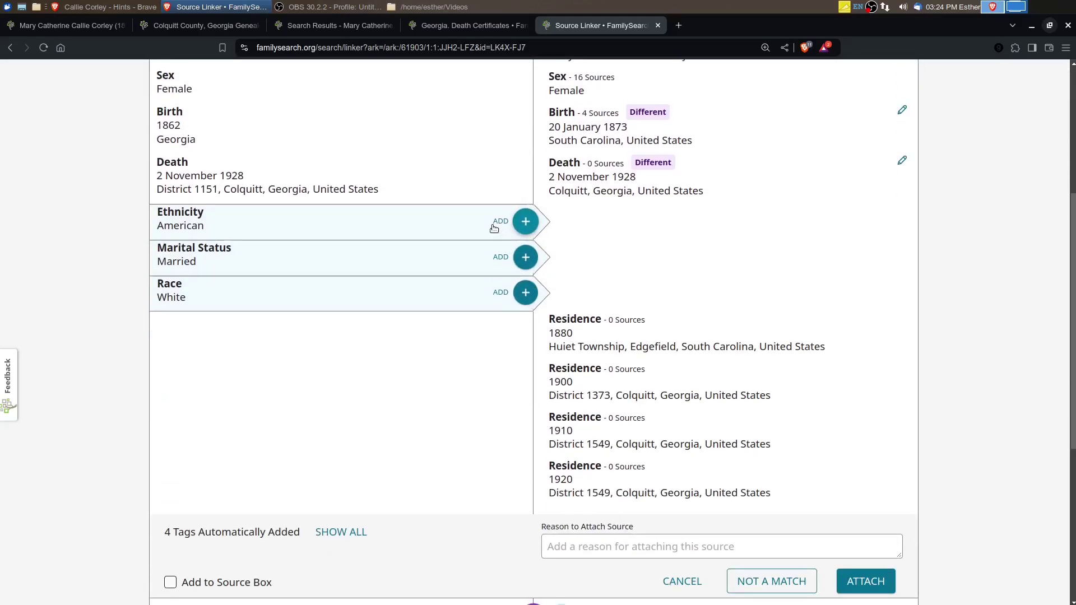
{"action": "left_click", "coordinate": [525, 222]}
{"action": "left_click", "coordinate": [505, 256]}
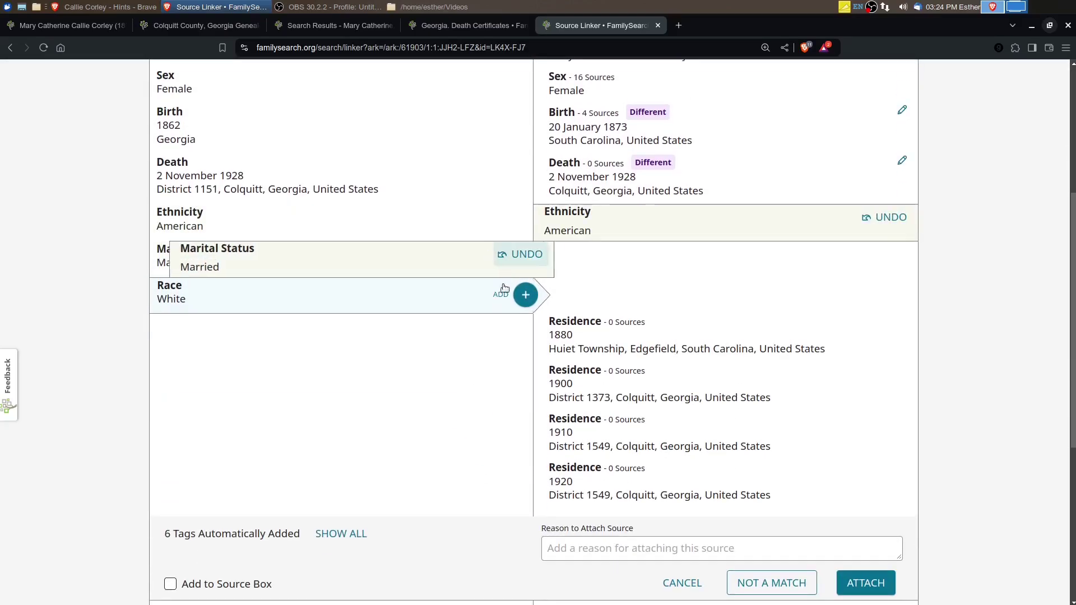
{"action": "left_click", "coordinate": [501, 293]}
{"action": "left_click", "coordinate": [572, 551]}
{"action": "type", "text": "Evidence of"}
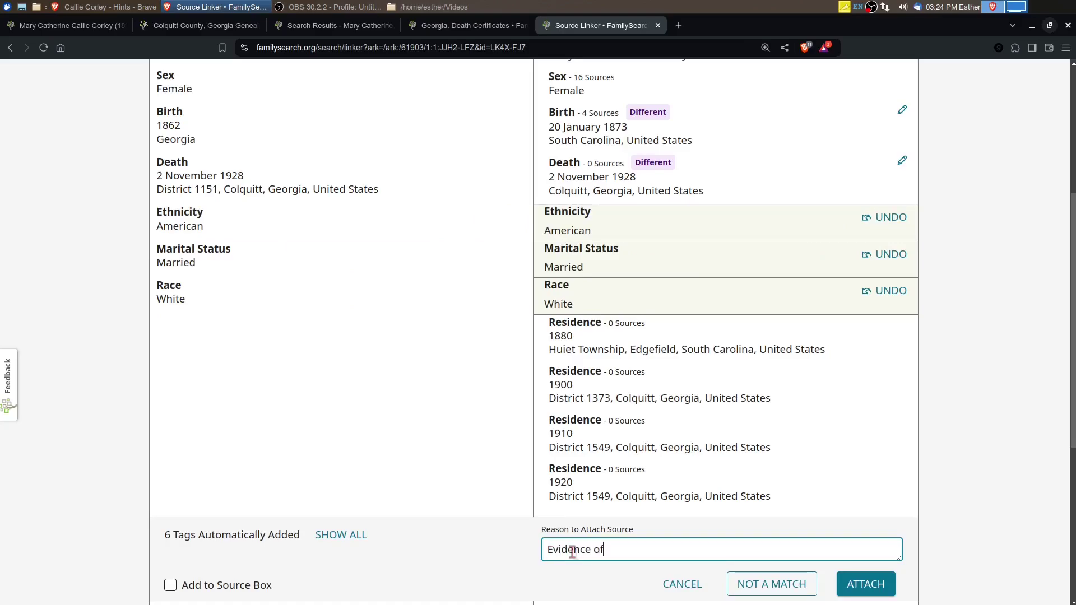
{"action": "type", "text": " death"}
{"action": "left_click", "coordinate": [858, 583]}
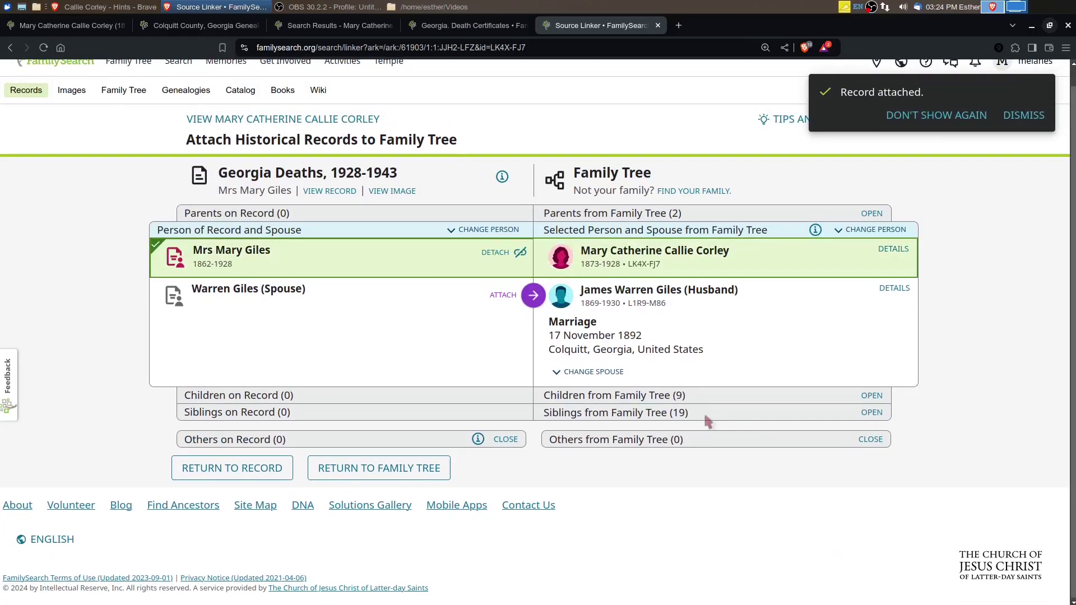
Step: Attach the record's spouse to her husband's profile and close the linking page
{"action": "left_click", "coordinate": [533, 295]}
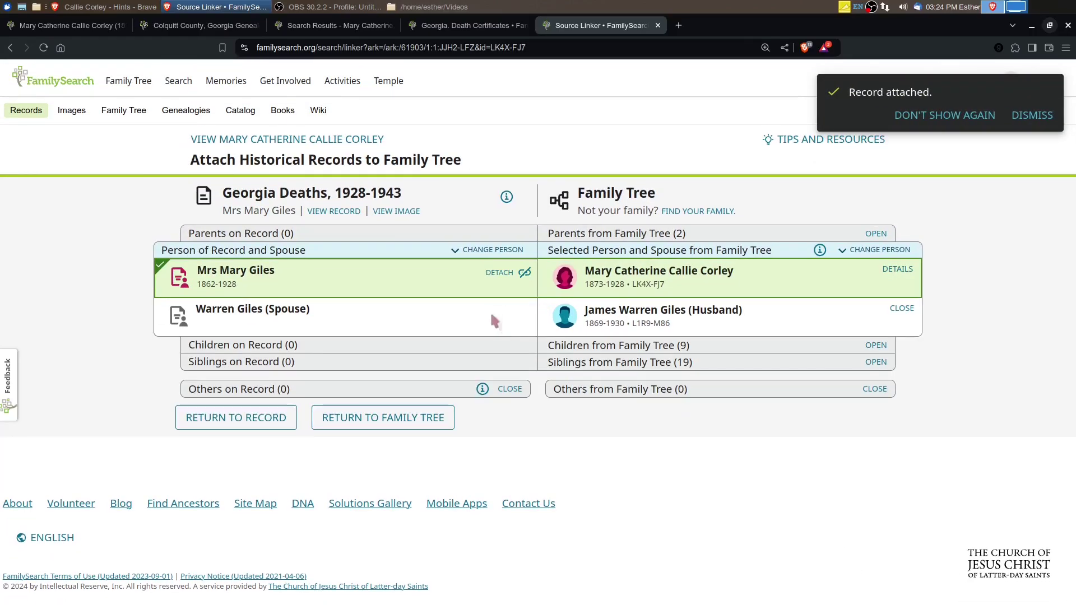
{"action": "scroll", "coordinate": [650, 465], "scroll_direction": "down", "scroll_amount": 5}
{"action": "left_click", "coordinate": [662, 414]}
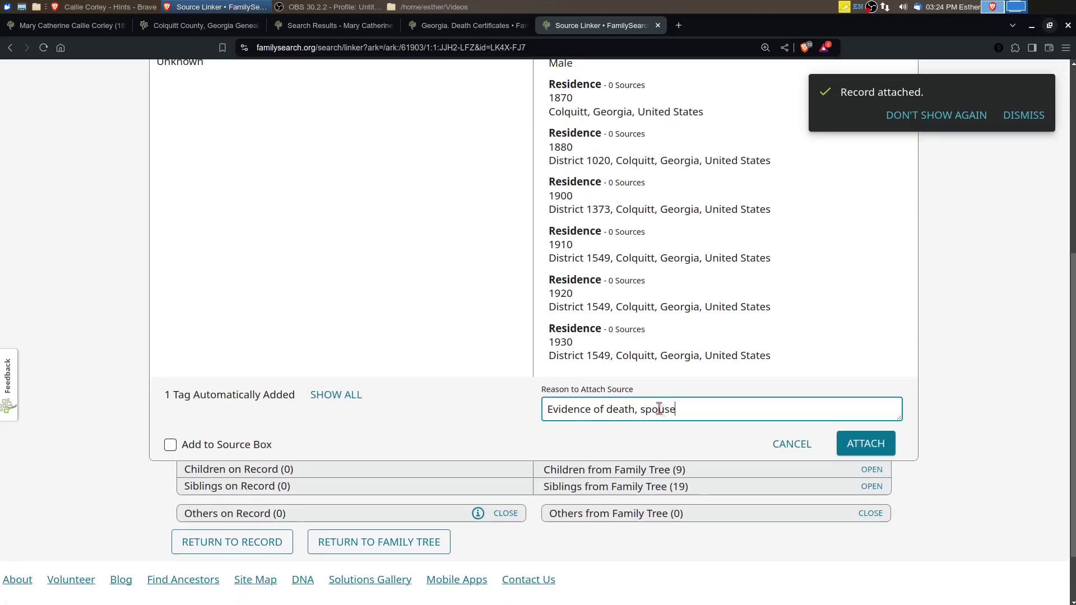
{"action": "left_click", "coordinate": [874, 445]}
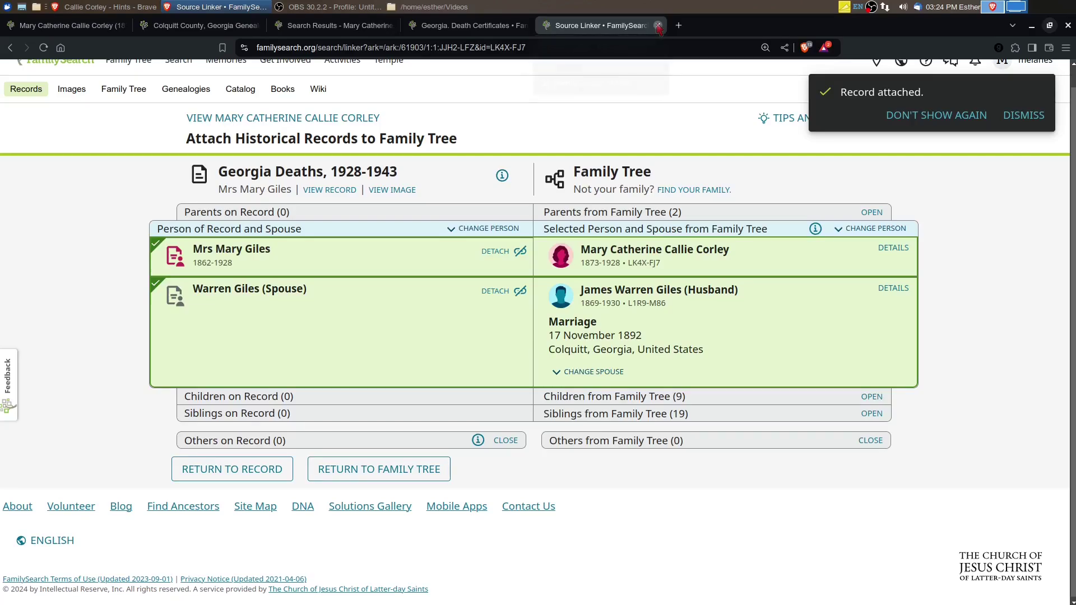
{"action": "left_click", "coordinate": [658, 26]}
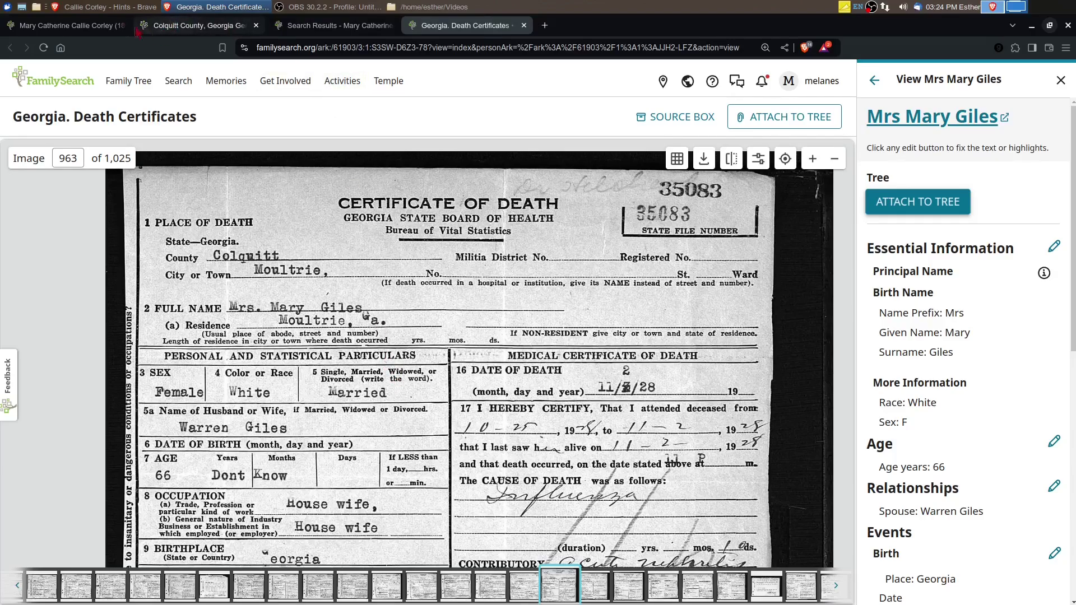
Step: Review her profile's sources, then its Details: vitals, other information and family members
{"action": "left_click", "coordinate": [61, 27]}
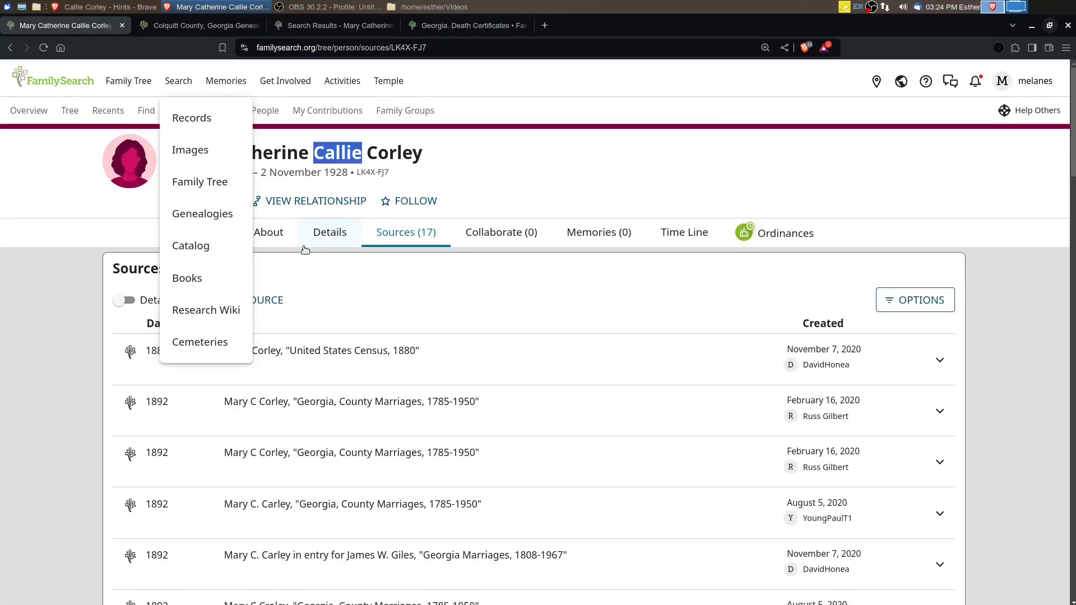
{"action": "left_click_drag", "start_coordinate": [429, 282], "coordinate": [433, 298]}
{"action": "scroll", "coordinate": [234, 413], "scroll_direction": "down", "scroll_amount": 7}
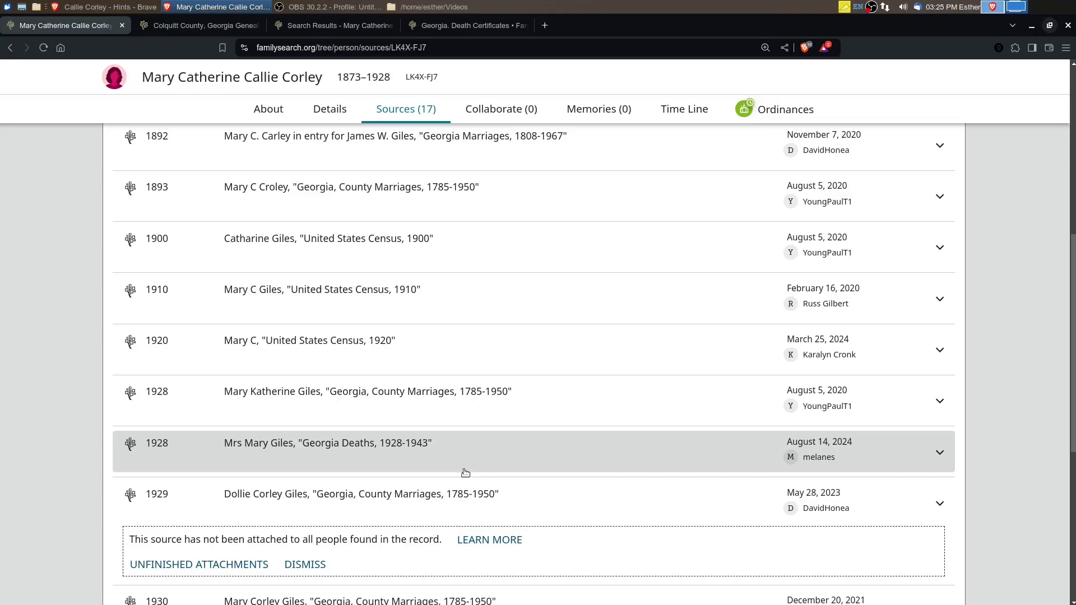
{"action": "scroll", "coordinate": [457, 465], "scroll_direction": "down", "scroll_amount": 4}
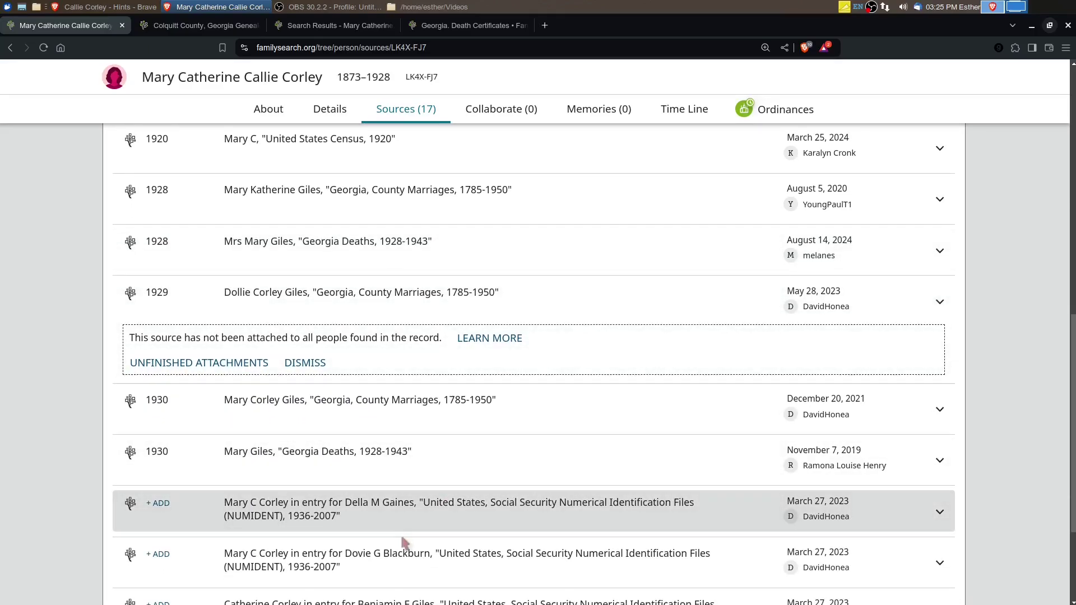
{"action": "scroll", "coordinate": [364, 505], "scroll_direction": "up", "scroll_amount": 7}
{"action": "left_click", "coordinate": [328, 111]}
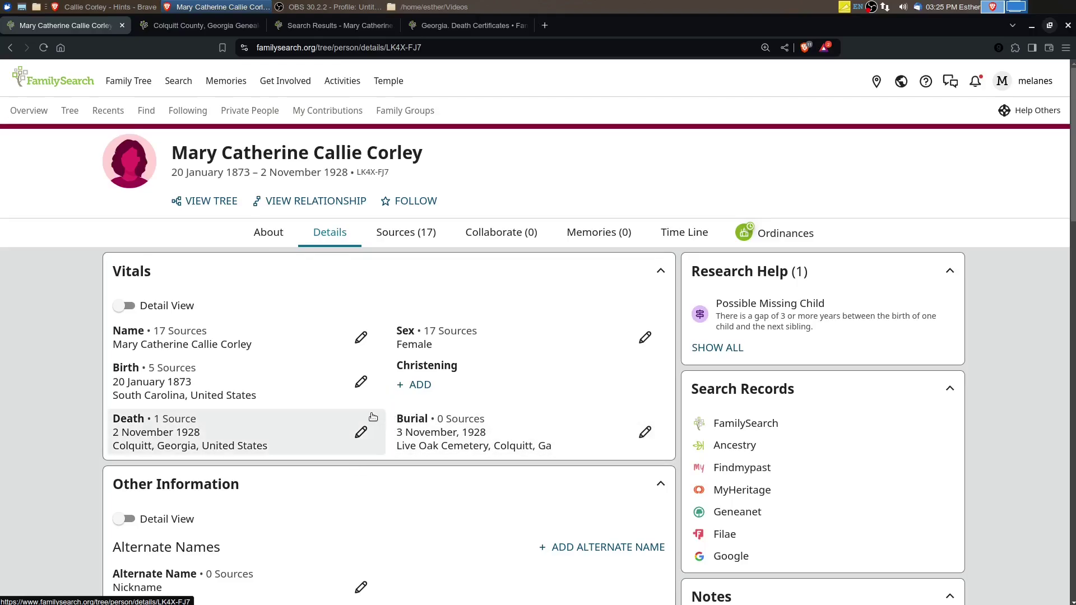
{"action": "scroll", "coordinate": [348, 418], "scroll_direction": "down", "scroll_amount": 5}
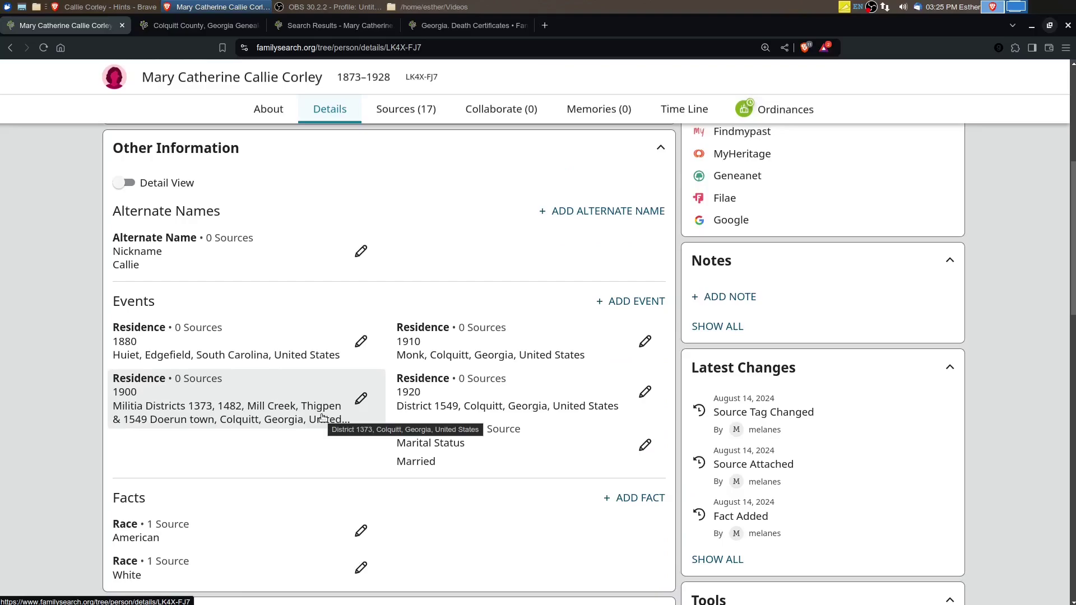
{"action": "scroll", "coordinate": [323, 418], "scroll_direction": "down", "scroll_amount": 5}
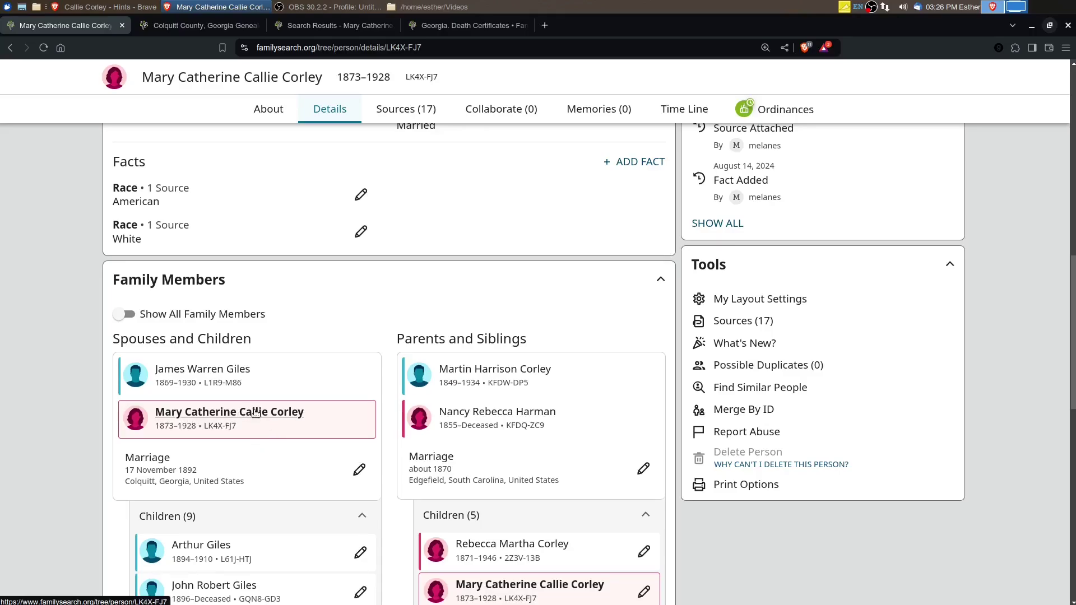
{"action": "scroll", "coordinate": [391, 73], "scroll_direction": "up", "scroll_amount": 2}
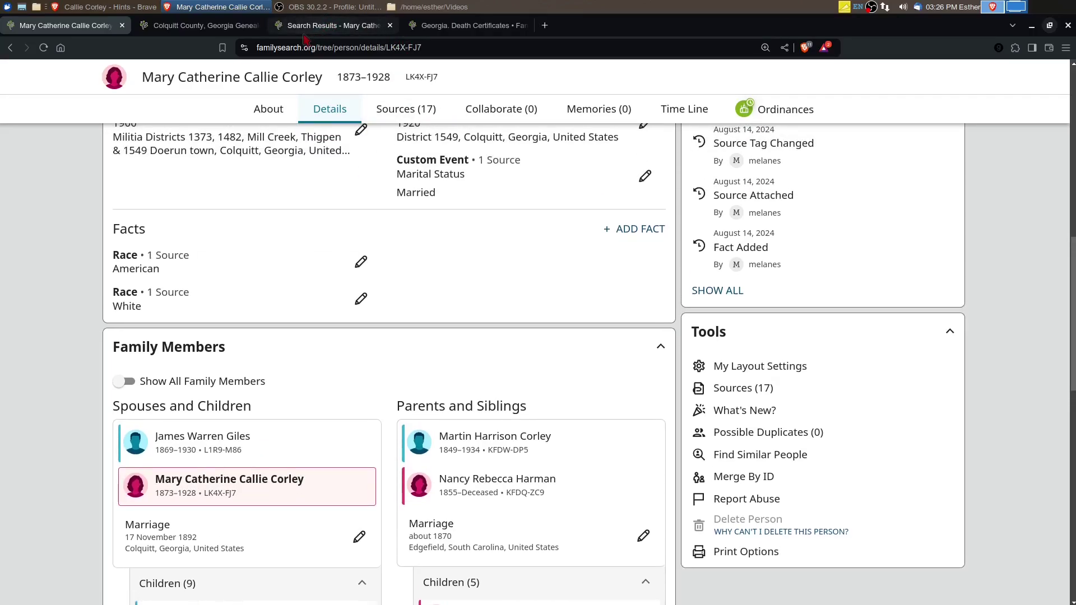
Step: From the death search results, go to the Research Wiki's England Naming Customs article
{"action": "left_click", "coordinate": [335, 32]}
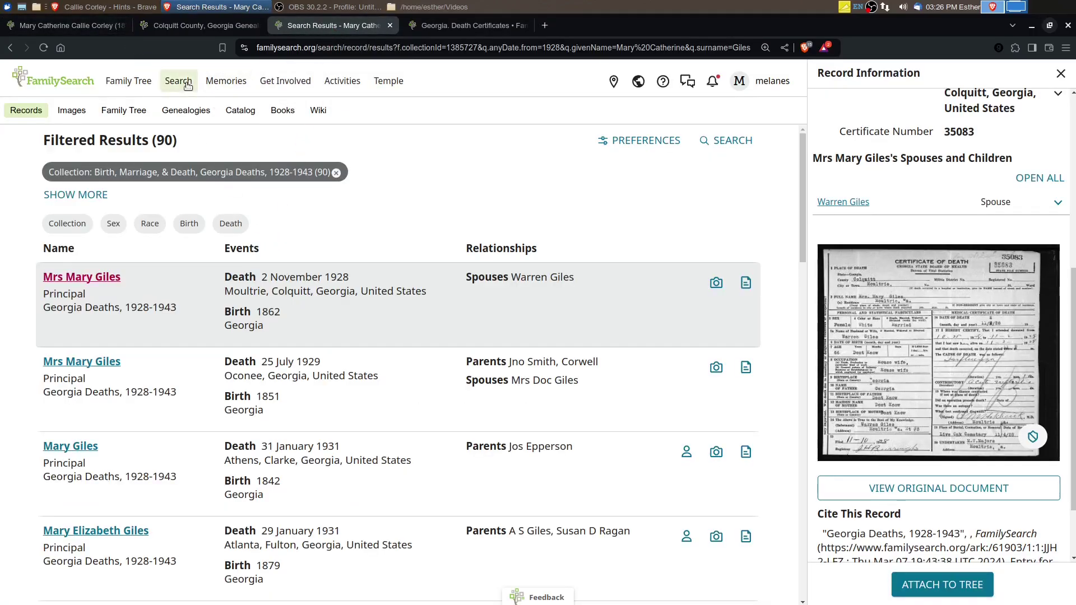
{"action": "mouse_move", "coordinate": [188, 85]}
{"action": "left_click", "coordinate": [228, 309]}
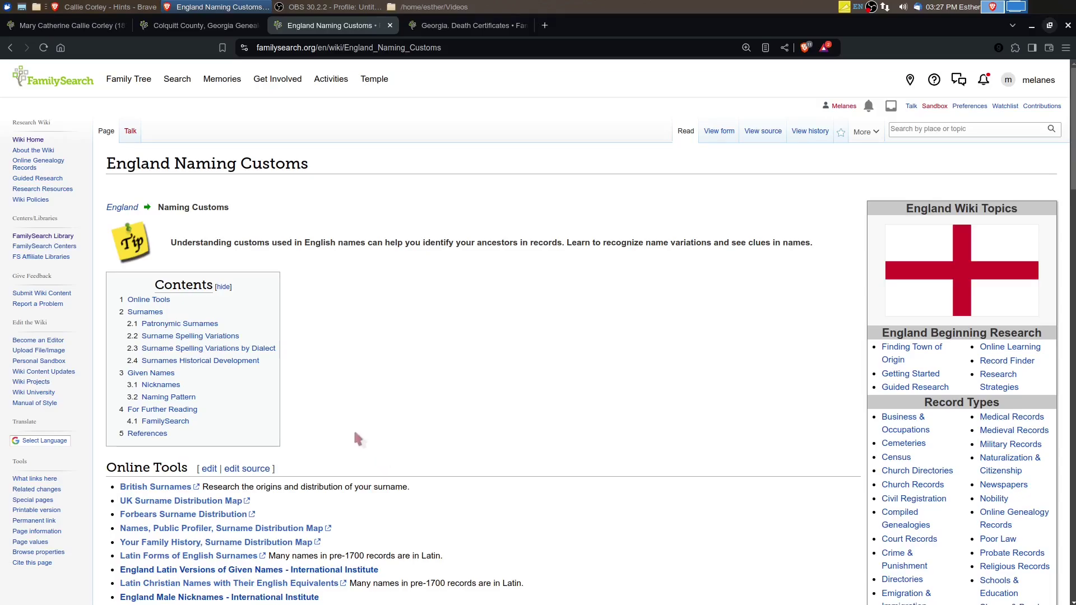
Step: Open the Female Nicknames article from the naming customs page
{"action": "scroll", "coordinate": [353, 431], "scroll_direction": "down", "scroll_amount": 6}
{"action": "scroll", "coordinate": [331, 463], "scroll_direction": "down", "scroll_amount": 6}
{"action": "scroll", "coordinate": [332, 463], "scroll_direction": "down", "scroll_amount": 3}
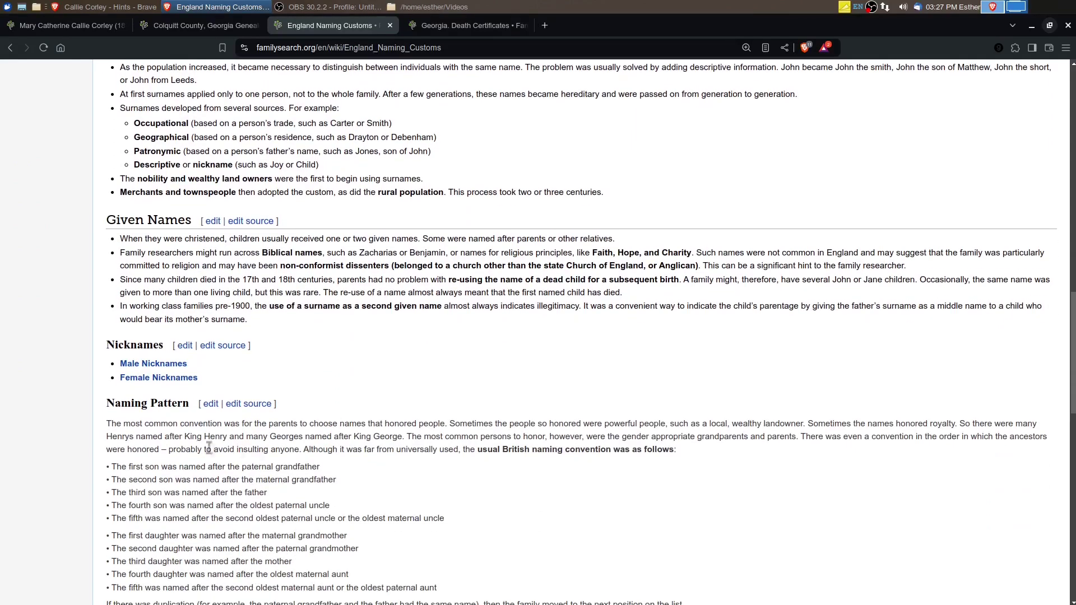
{"action": "left_click", "coordinate": [150, 378]}
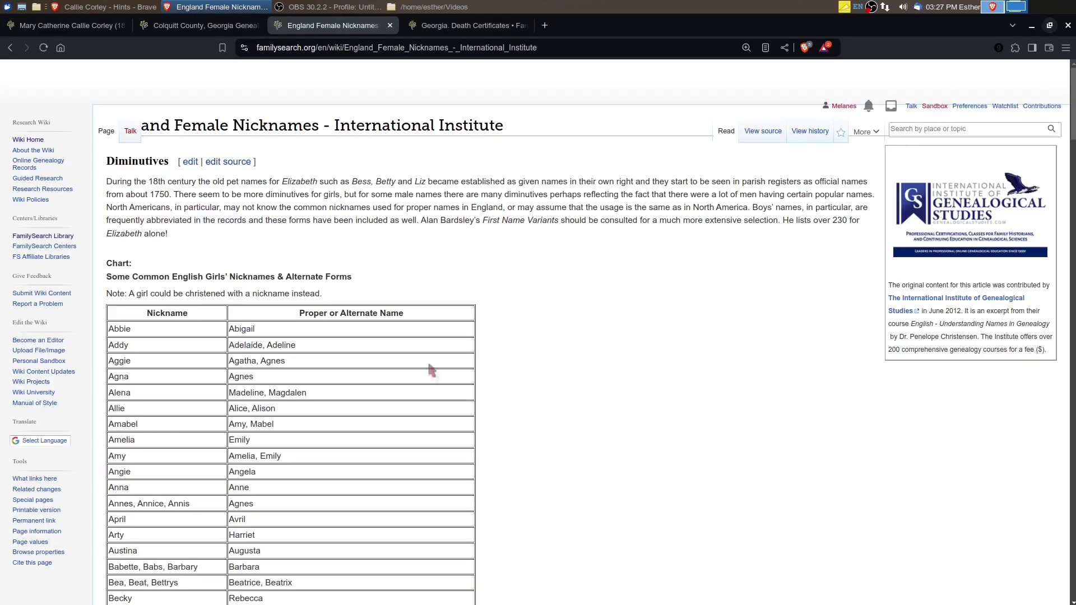
{"action": "scroll", "coordinate": [839, 267], "scroll_direction": "down", "scroll_amount": 10}
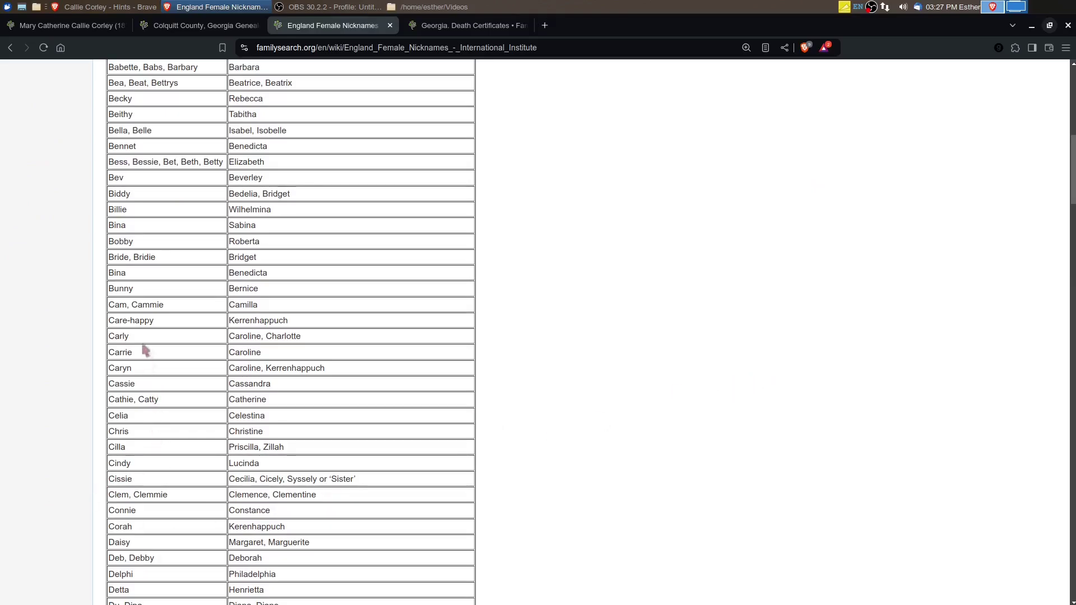
{"action": "scroll", "coordinate": [169, 372], "scroll_direction": "up", "scroll_amount": 8}
{"action": "scroll", "coordinate": [203, 386], "scroll_direction": "up", "scroll_amount": 2}
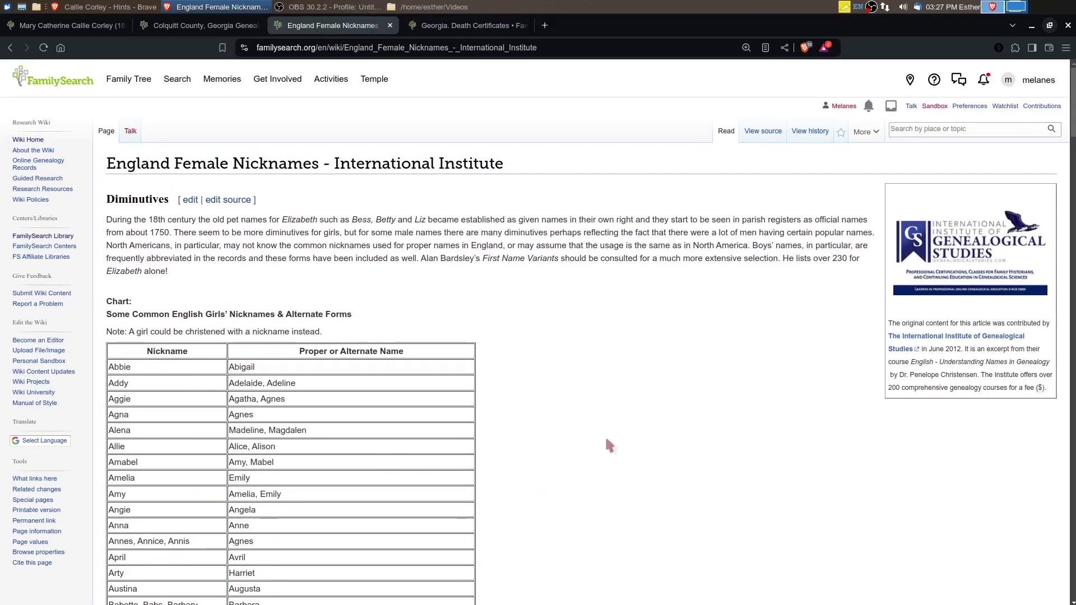
Step: Search the nicknames page for 'cath', 'catherine' and 'kall'
{"action": "key", "text": "ctrl+f"}
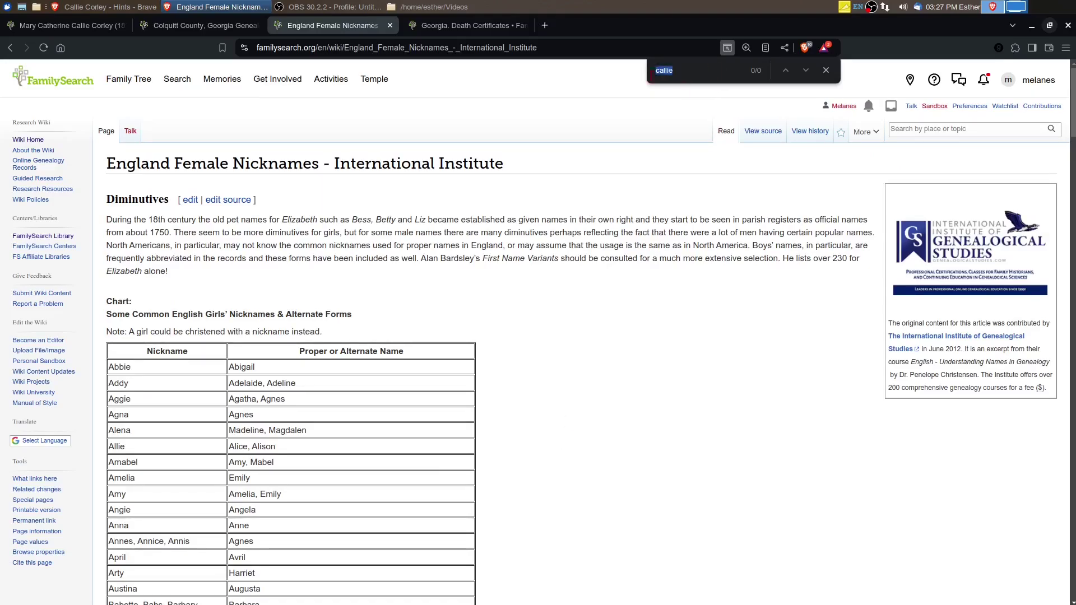
{"action": "key", "text": "BackSpace"}
{"action": "key", "text": "BackSpace"}
{"action": "key", "text": "BackSpace"}
{"action": "key", "text": "BackSpace"}
{"action": "type", "text": "th"}
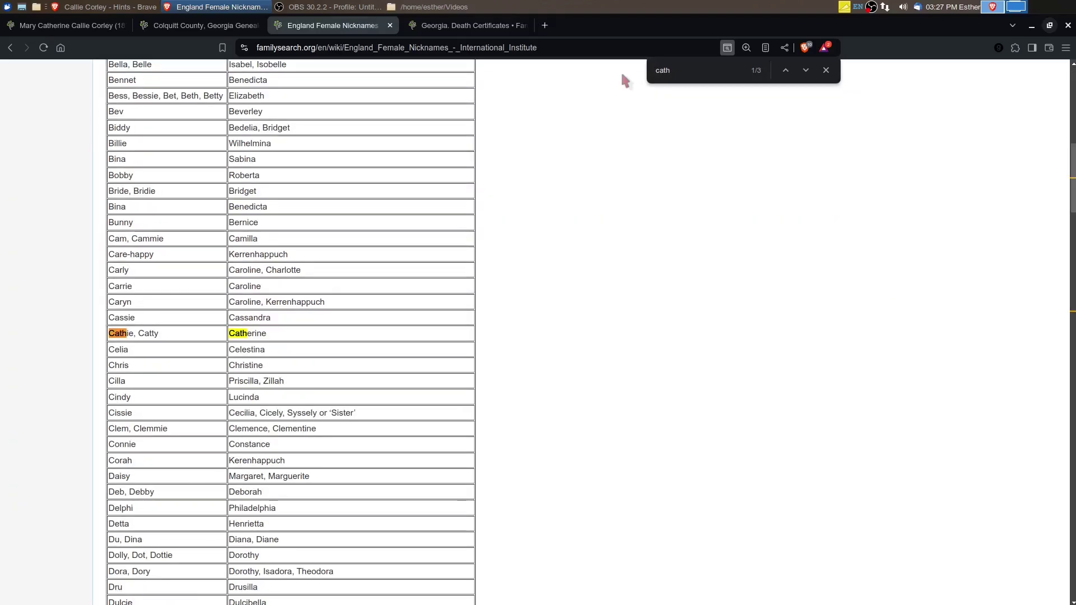
{"action": "type", "text": "e"}
{"action": "key", "text": "BackSpace"}
{"action": "type", "text": "erine"}
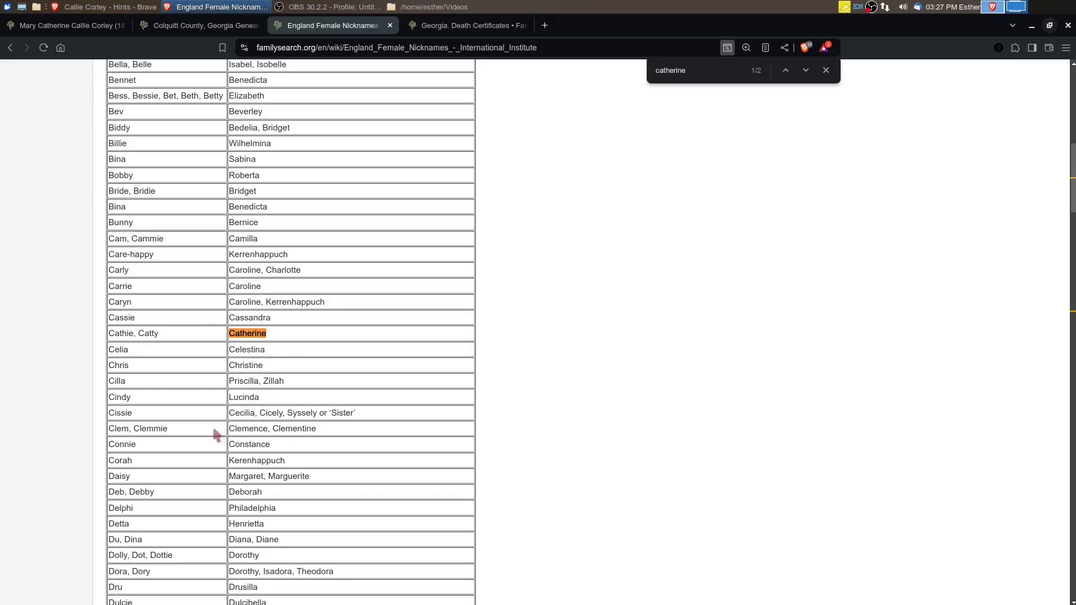
{"action": "scroll", "coordinate": [185, 460], "scroll_direction": "down", "scroll_amount": 3}
{"action": "scroll", "coordinate": [173, 476], "scroll_direction": "up", "scroll_amount": 4}
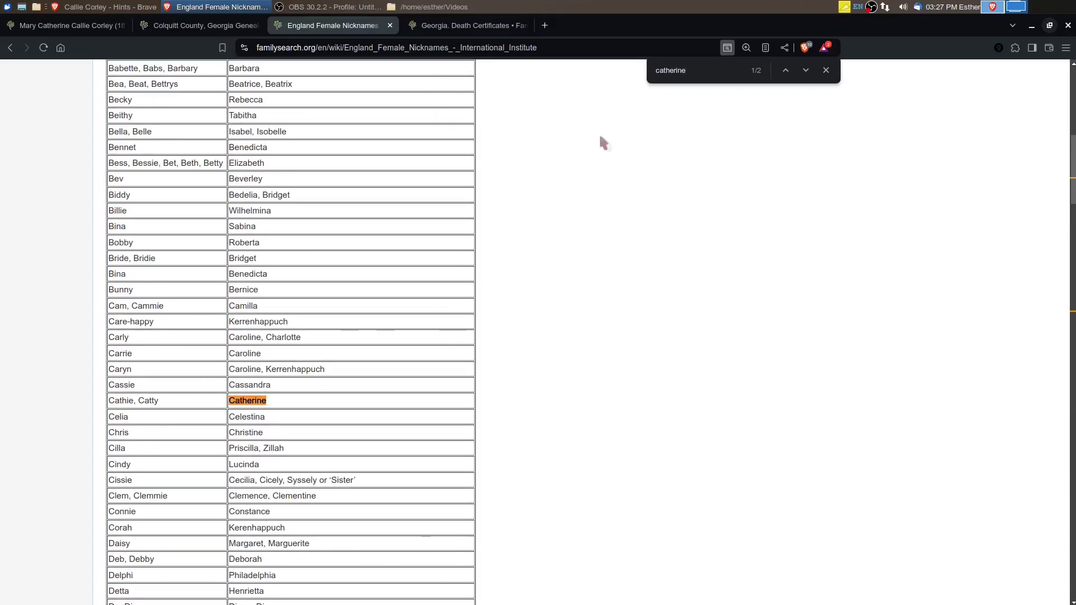
{"action": "key", "text": "ctrl+f"}
{"action": "type", "text": "kall"}
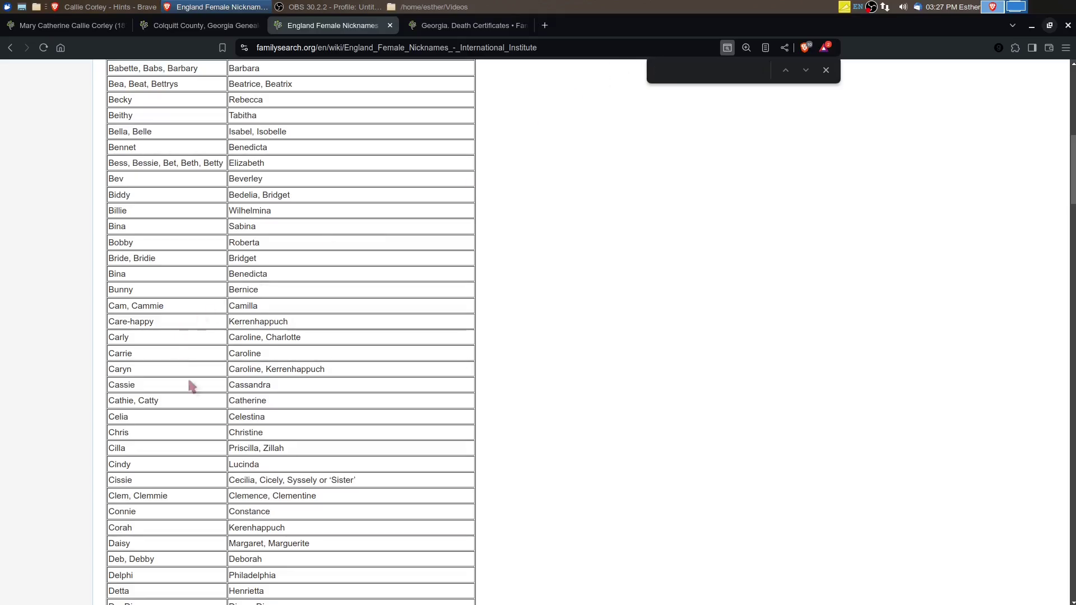
Step: Return to England Naming Customs and bring its Online Tools list into view
{"action": "left_click", "coordinate": [10, 48]}
{"action": "left_click", "coordinate": [10, 48]}
{"action": "key", "text": "alt+Right"}
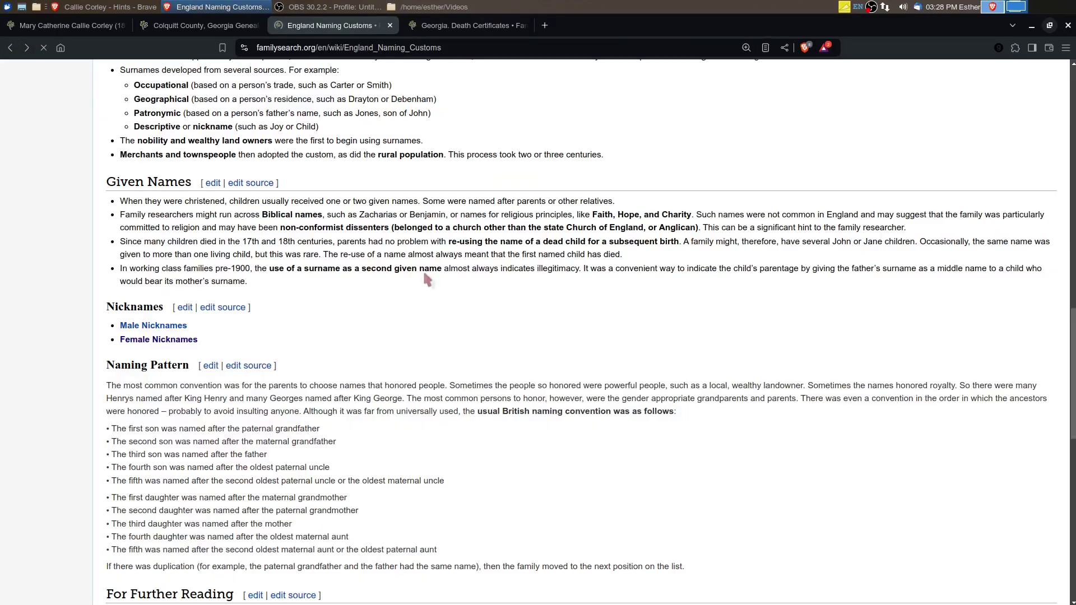
{"action": "scroll", "coordinate": [361, 325], "scroll_direction": "up", "scroll_amount": 5}
{"action": "scroll", "coordinate": [303, 362], "scroll_direction": "up", "scroll_amount": 10}
{"action": "scroll", "coordinate": [235, 373], "scroll_direction": "up", "scroll_amount": 2}
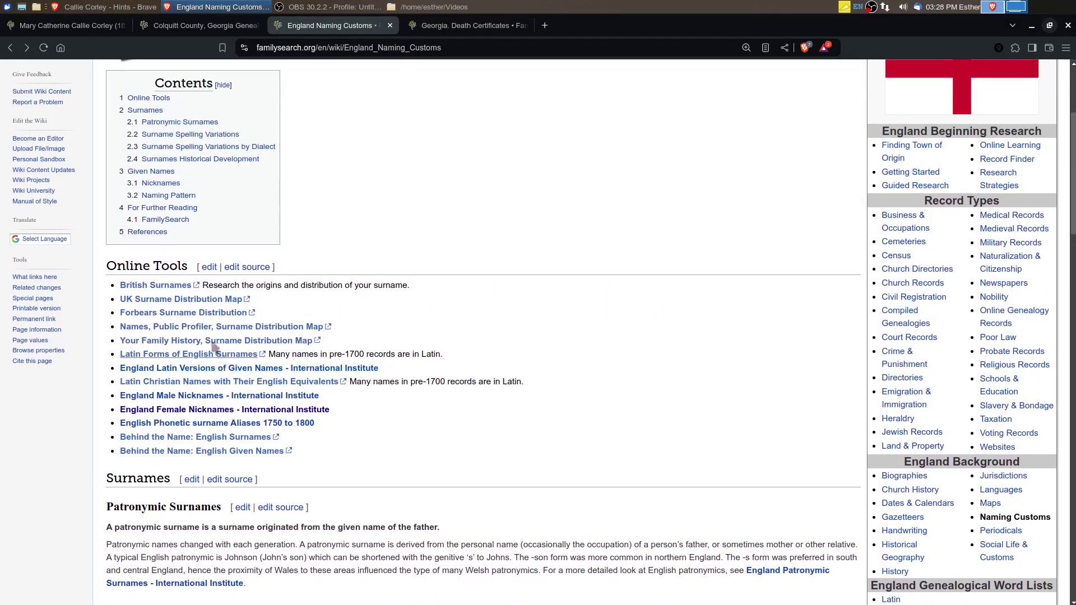
Step: Open Behind the Name and look up the name Callie
{"action": "left_click", "coordinate": [166, 452]}
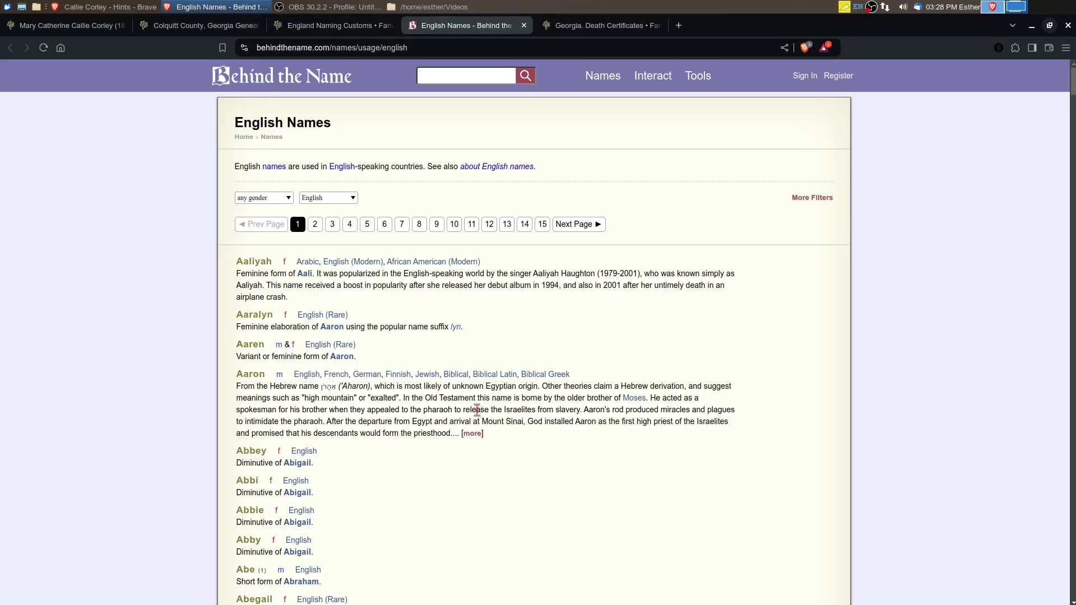
{"action": "left_click", "coordinate": [442, 77]}
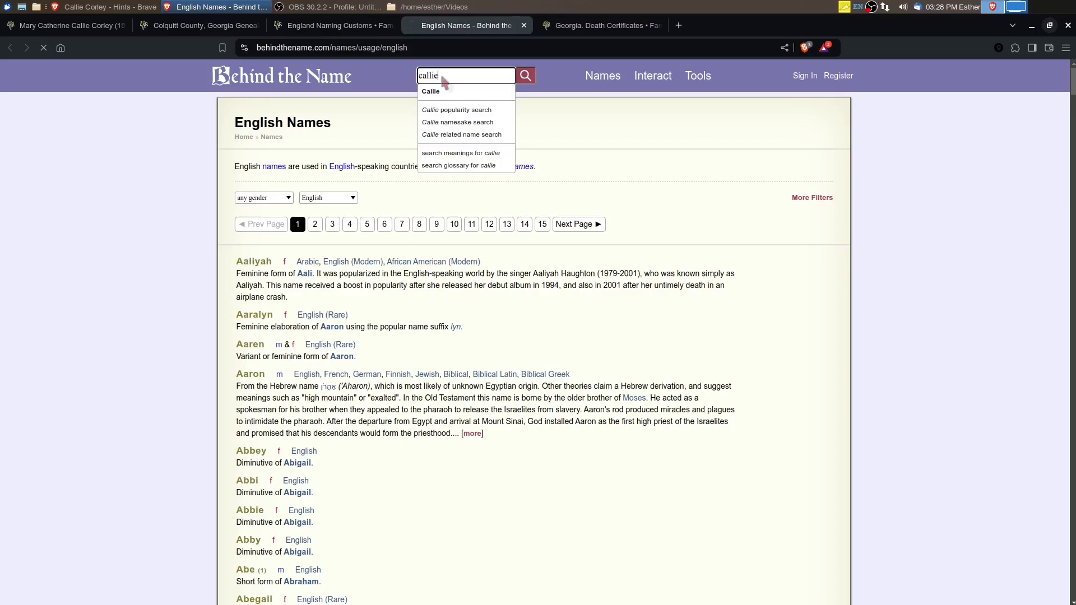
{"action": "key", "text": "Return"}
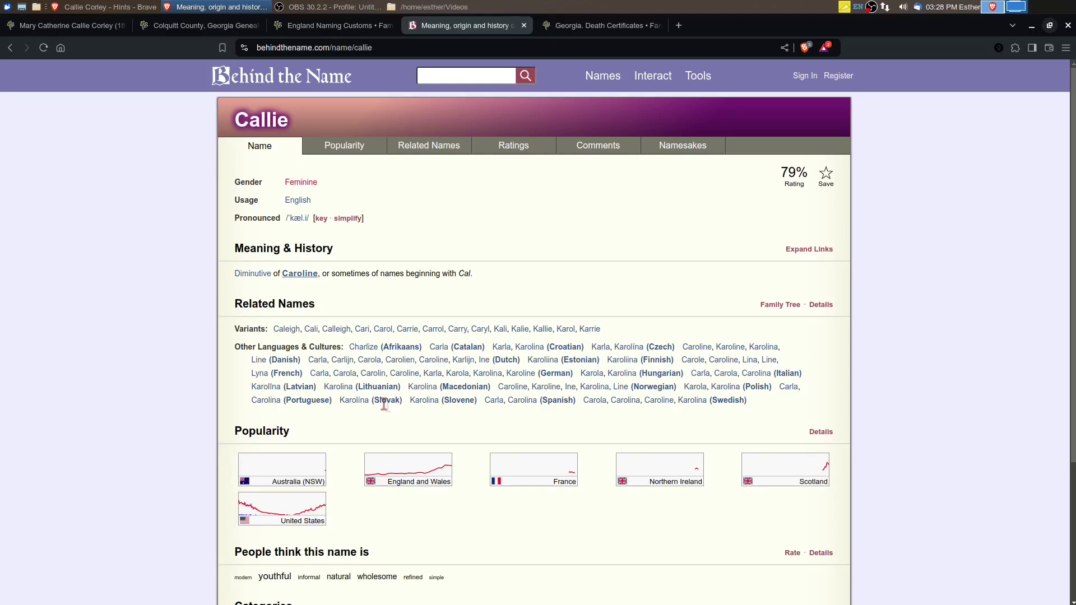
Step: Look up Catherine's meaning and variants, then return to the England Naming Customs page
{"action": "left_click", "coordinate": [447, 76]}
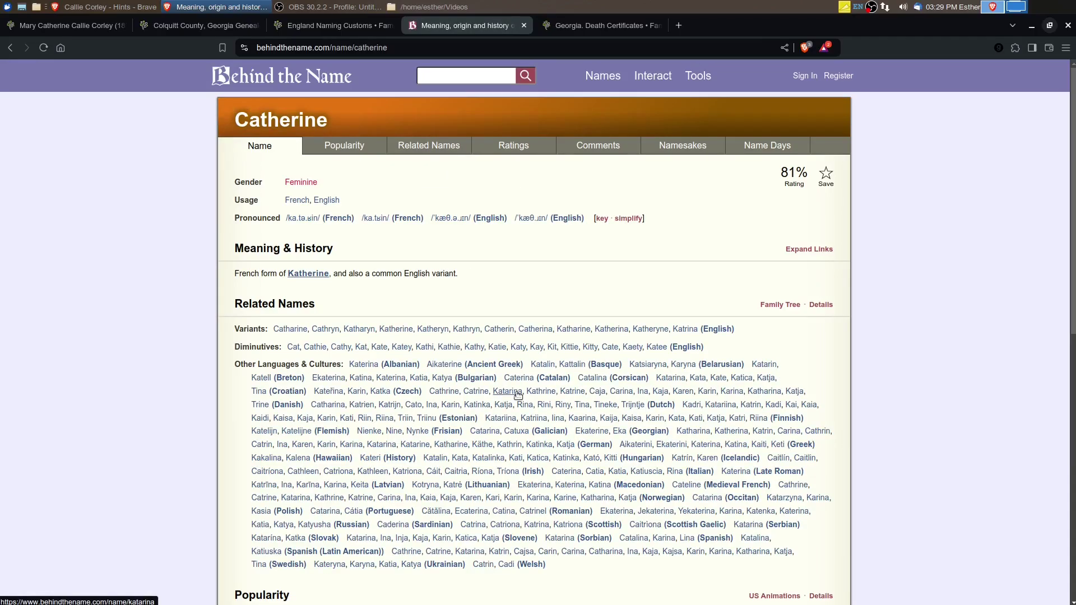
{"action": "scroll", "coordinate": [518, 396], "scroll_direction": "down", "scroll_amount": 3}
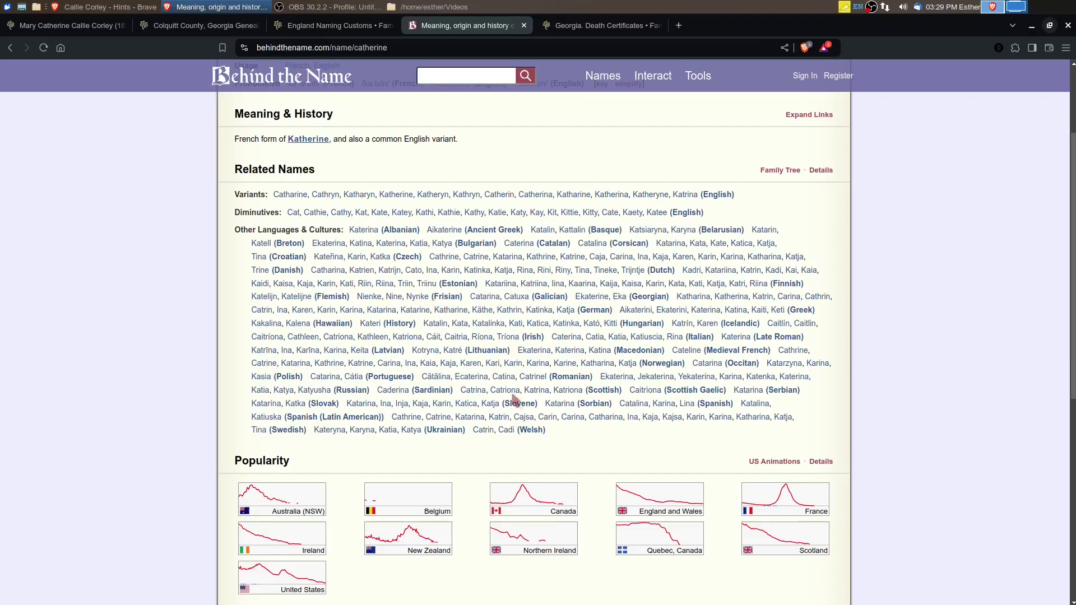
{"action": "scroll", "coordinate": [514, 399], "scroll_direction": "up", "scroll_amount": 3}
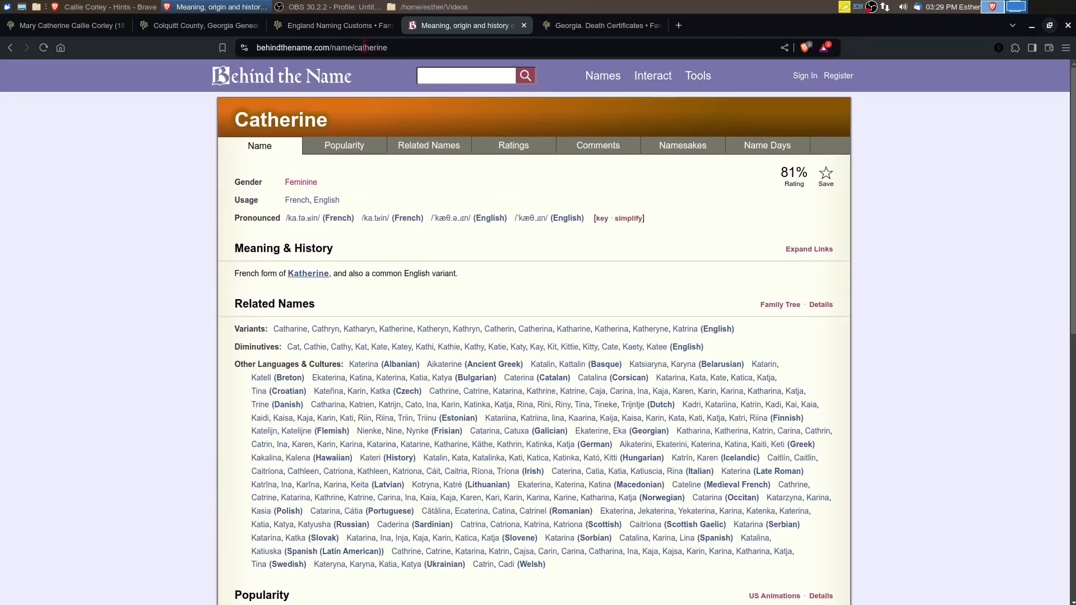
{"action": "left_click", "coordinate": [346, 27]}
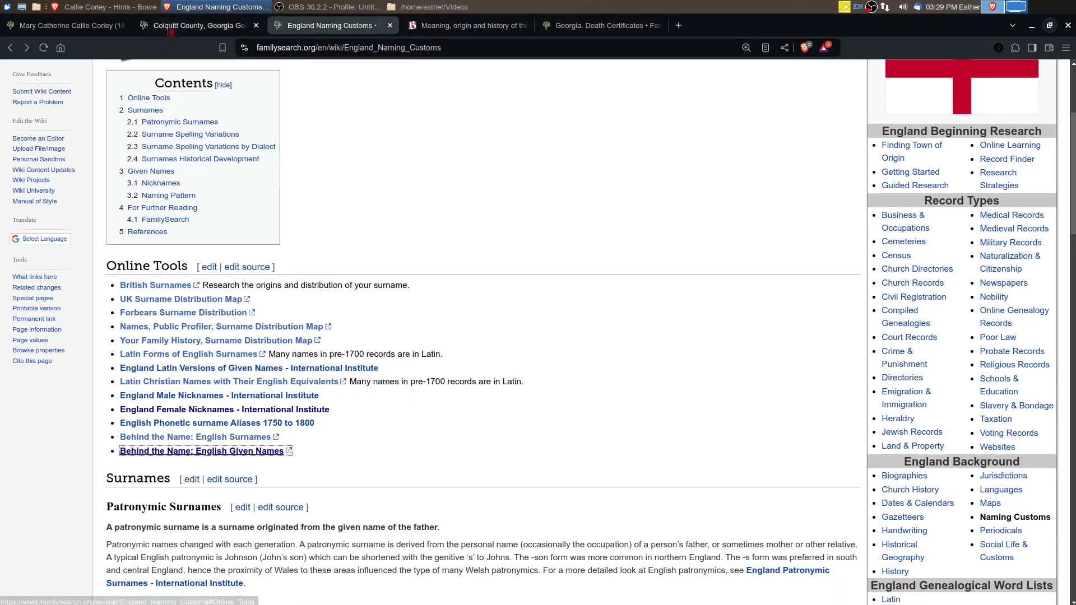
Step: Place the FamilySearch profile beside the Ancestry hints and close the Evaluate record panel
{"action": "left_click", "coordinate": [76, 27]}
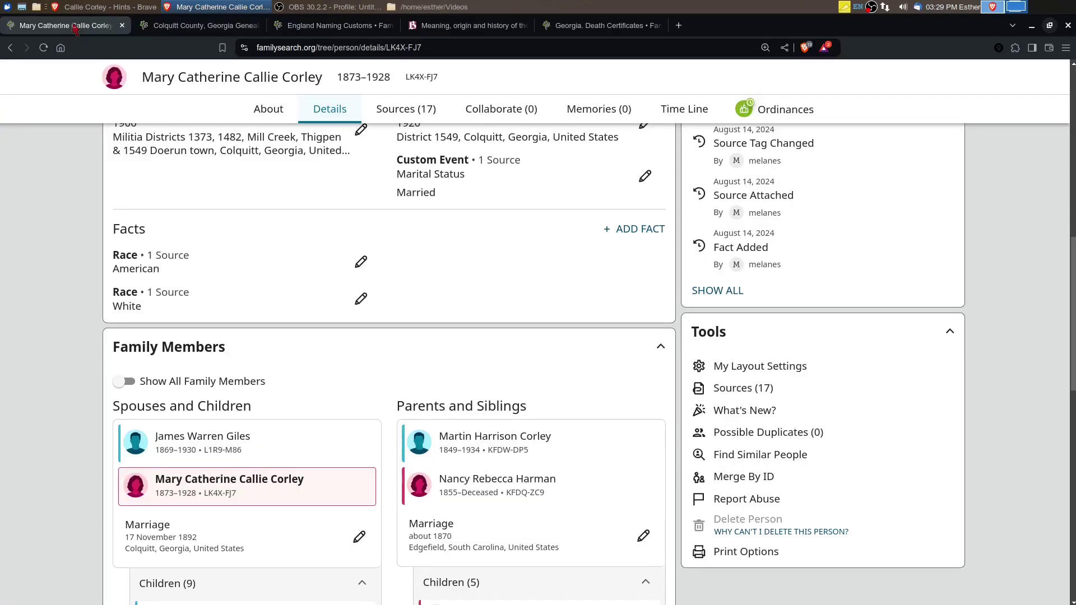
{"action": "left_click", "coordinate": [1050, 25]}
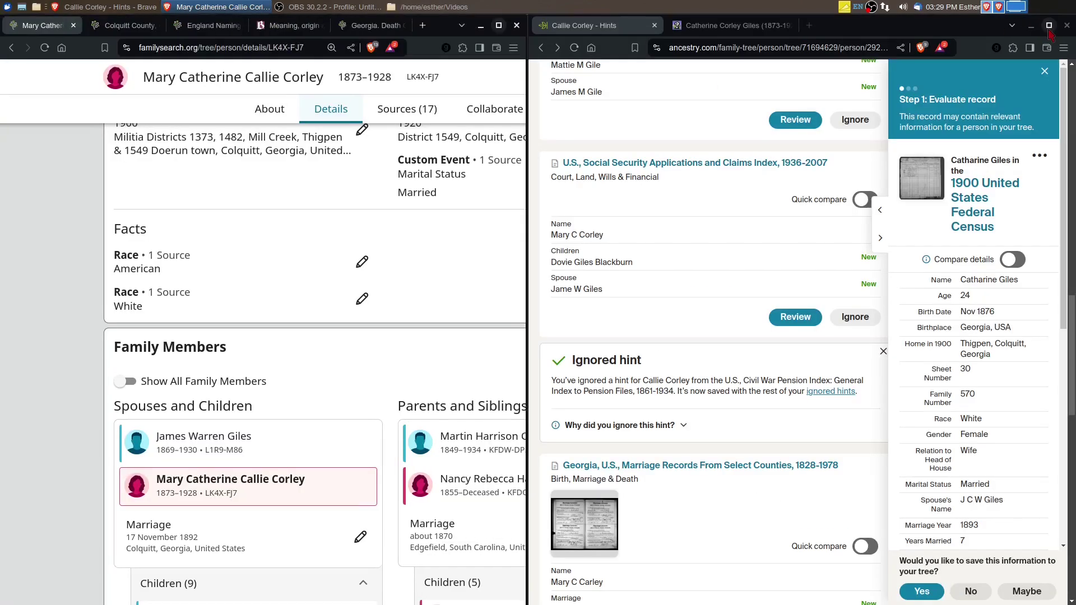
{"action": "scroll", "coordinate": [751, 293], "scroll_direction": "up", "scroll_amount": 15}
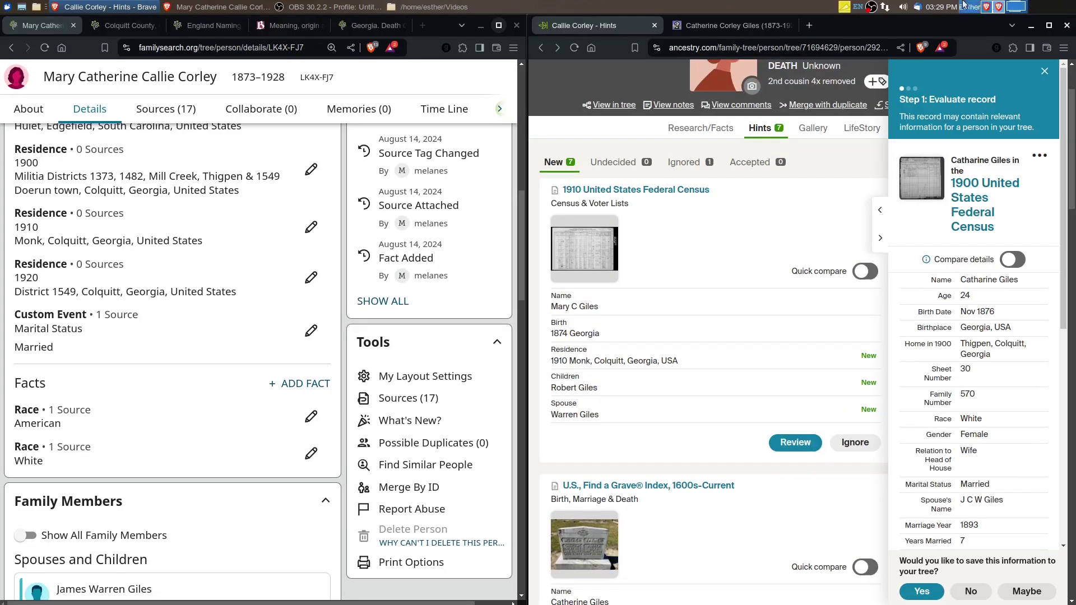
{"action": "left_click", "coordinate": [1045, 71]}
{"action": "scroll", "coordinate": [730, 229], "scroll_direction": "down", "scroll_amount": 10}
{"action": "scroll", "coordinate": [680, 298], "scroll_direction": "up", "scroll_amount": 10}
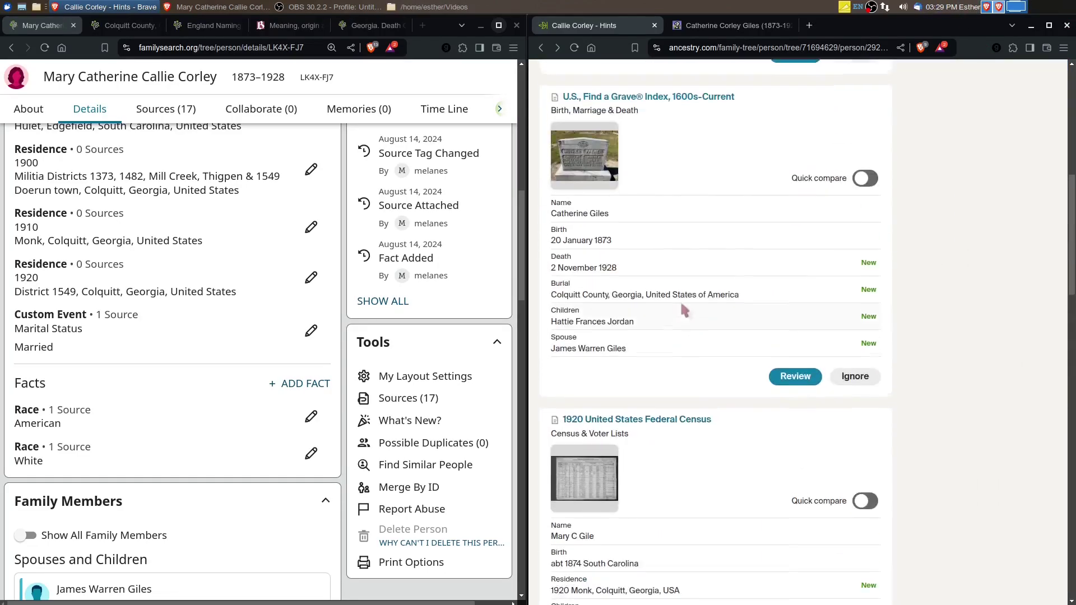
Step: Open the 1880 census hint image and zoom in on the household's rows
{"action": "left_click", "coordinate": [585, 336]}
{"action": "scroll", "coordinate": [455, 331], "scroll_direction": "up", "scroll_amount": 5}
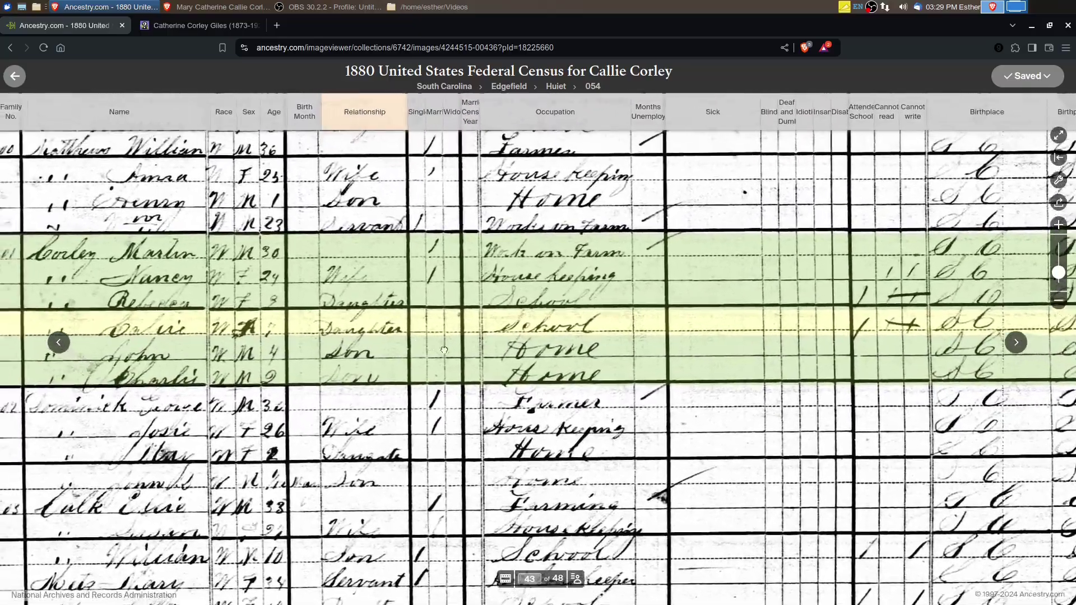
{"action": "left_click_drag", "start_coordinate": [444, 350], "coordinate": [627, 415]}
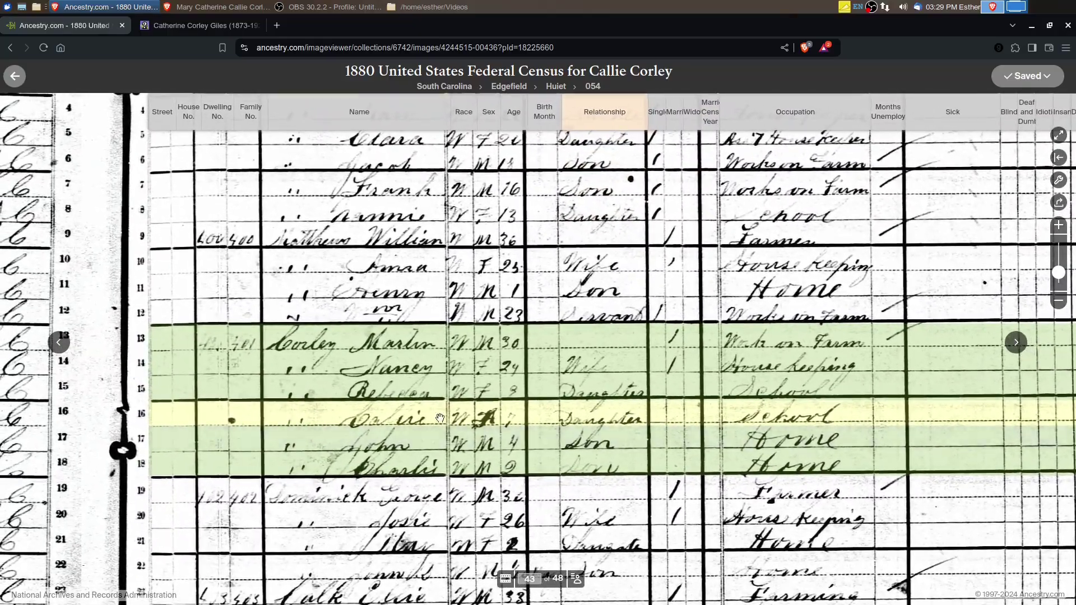
{"action": "scroll", "coordinate": [470, 441], "scroll_direction": "up", "scroll_amount": 2}
{"action": "scroll", "coordinate": [471, 441], "scroll_direction": "up", "scroll_amount": 1}
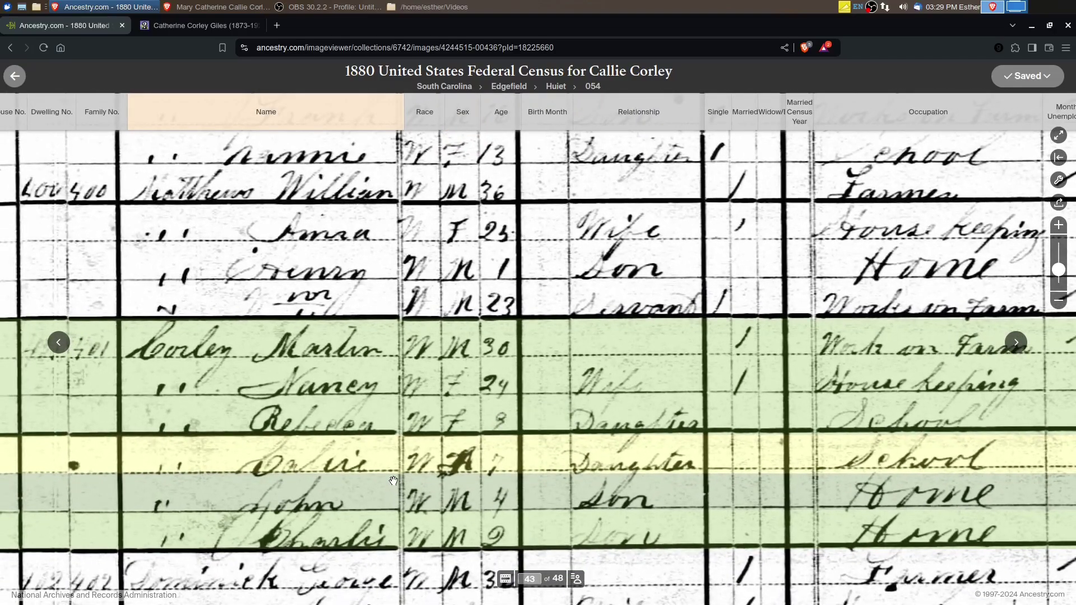
{"action": "left_click_drag", "start_coordinate": [392, 481], "coordinate": [396, 439]}
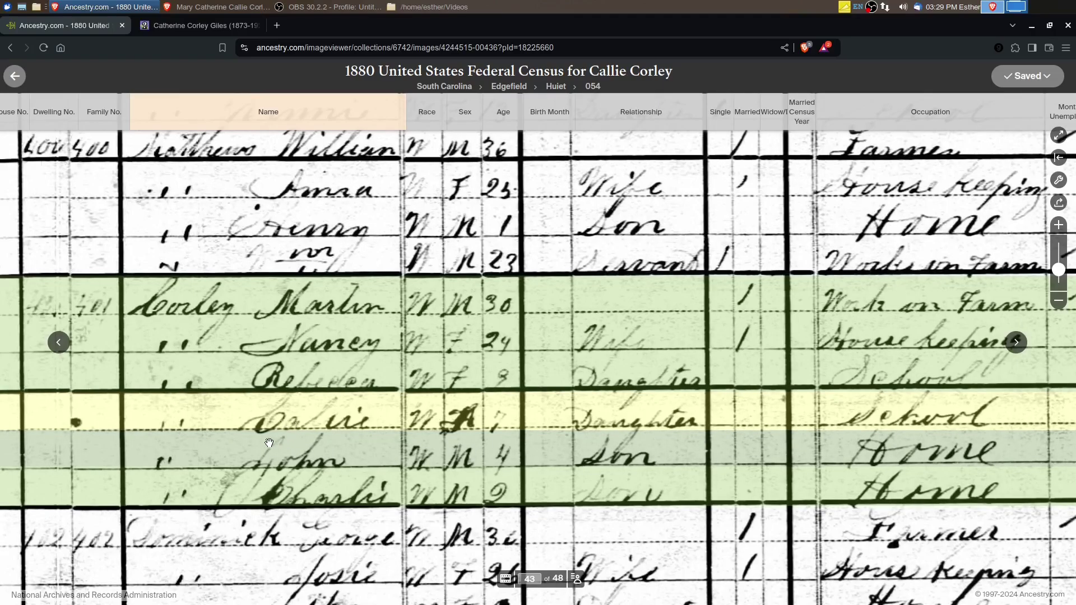
{"action": "mouse_move", "coordinate": [251, 432]}
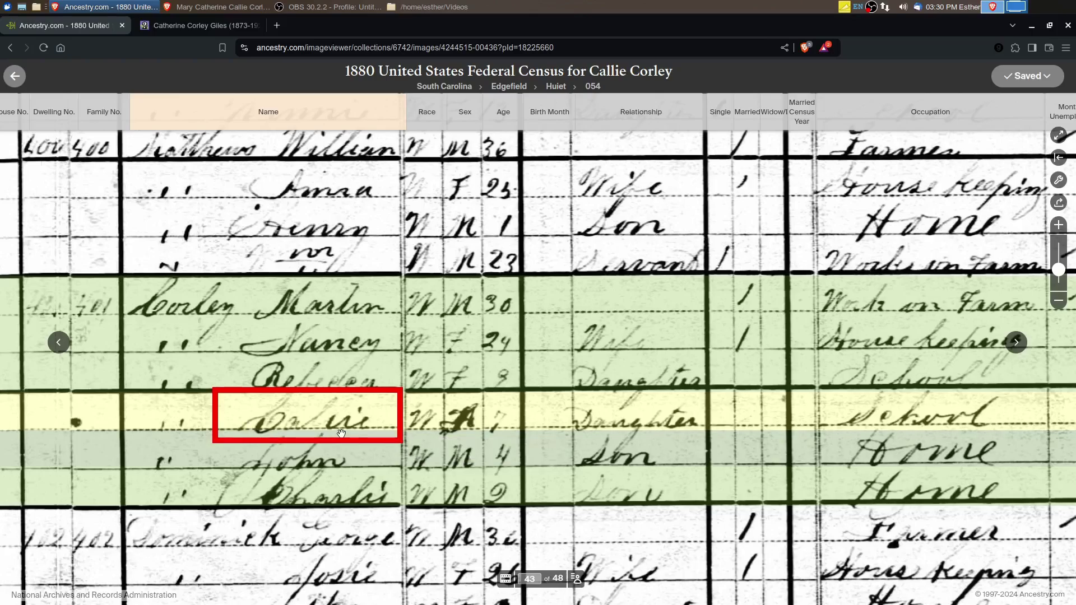
{"action": "mouse_move", "coordinate": [341, 433]}
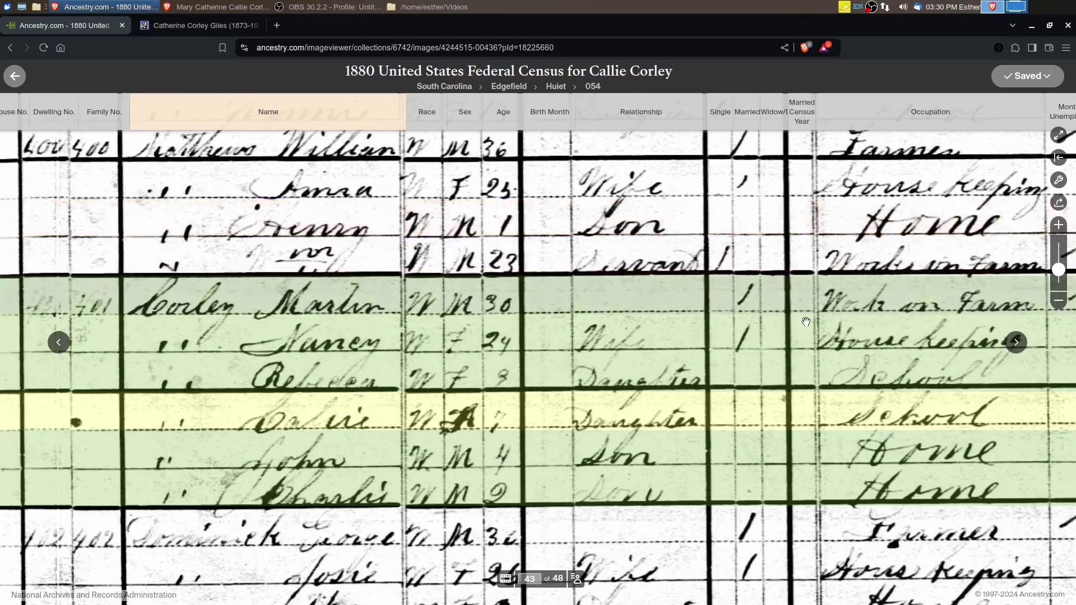
Step: Invert the census image colours and zoom in on the daughter's name
{"action": "left_click", "coordinate": [1061, 182]}
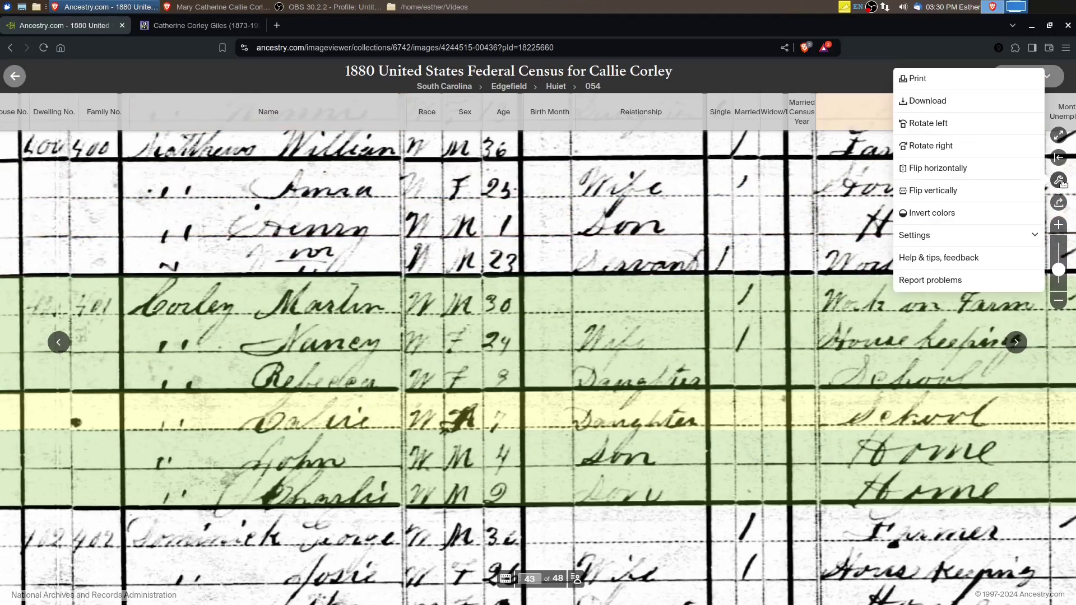
{"action": "left_click", "coordinate": [944, 217]}
{"action": "scroll", "coordinate": [322, 476], "scroll_direction": "down", "scroll_amount": 2}
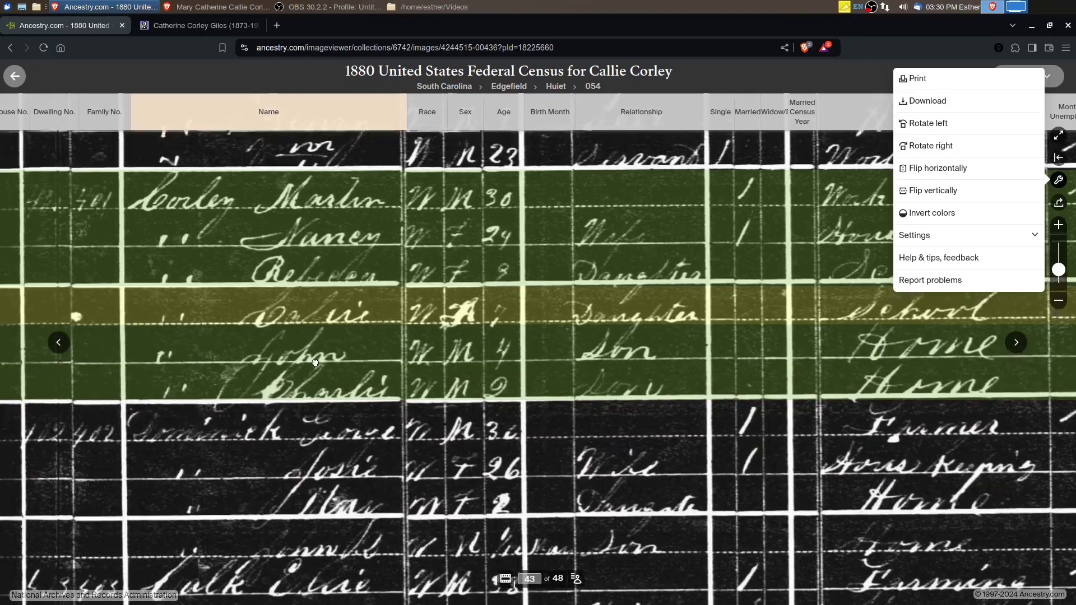
{"action": "left_click", "coordinate": [314, 335]}
{"action": "scroll", "coordinate": [346, 342], "scroll_direction": "up", "scroll_amount": 2}
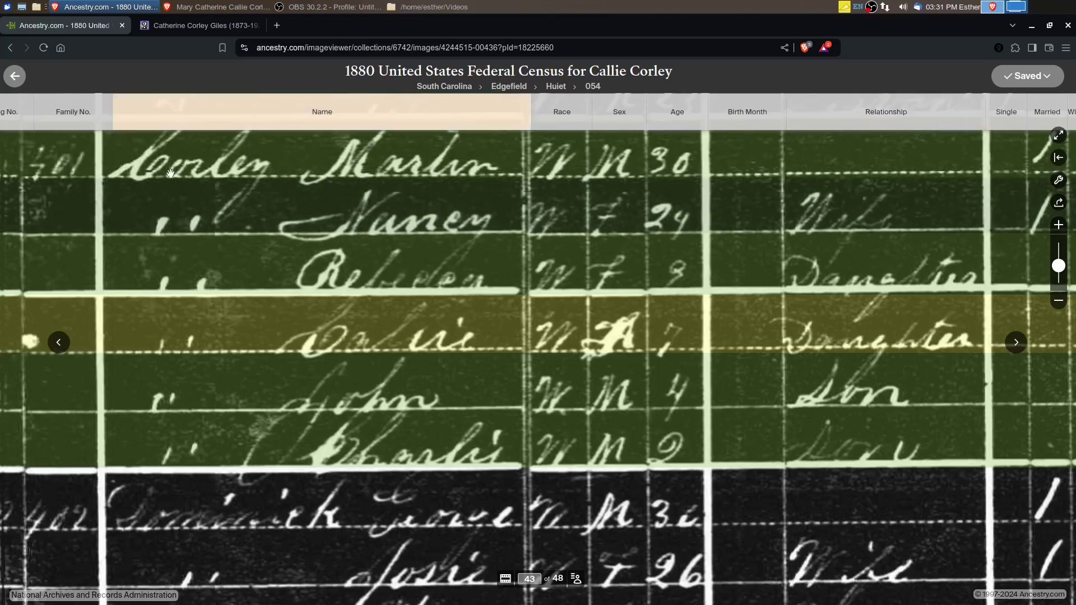
Step: Restore the census image to normal colours
{"action": "left_click", "coordinate": [1059, 180]}
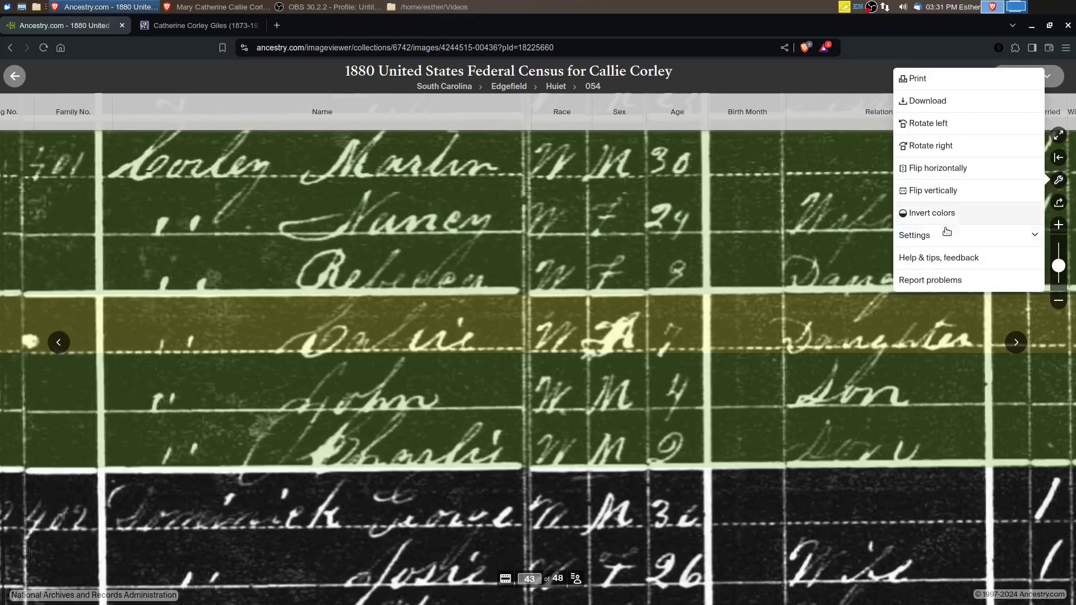
{"action": "left_click", "coordinate": [925, 213]}
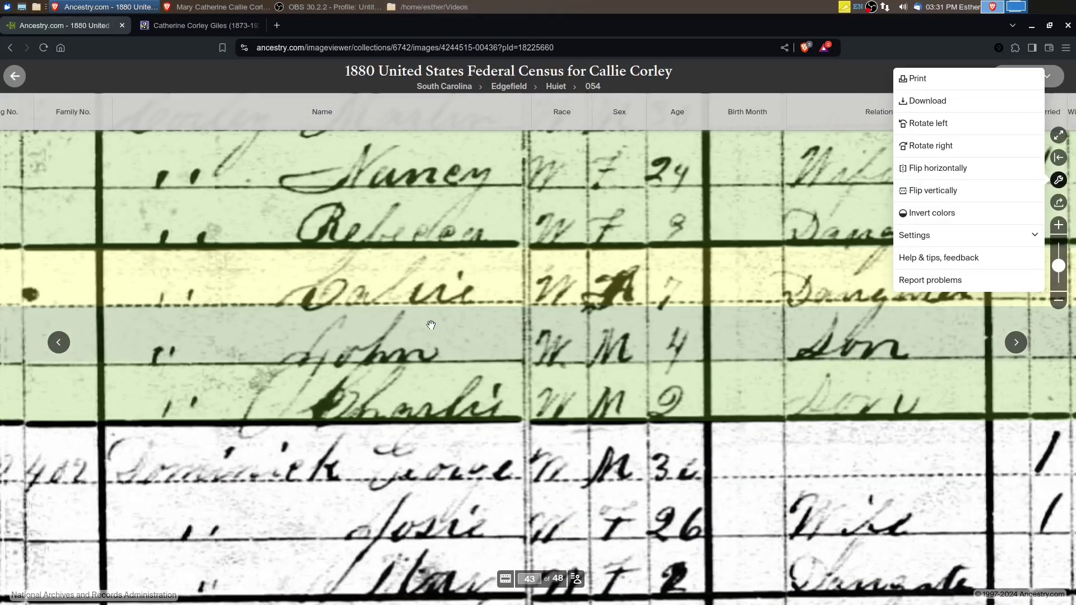
{"action": "left_click", "coordinate": [399, 313]}
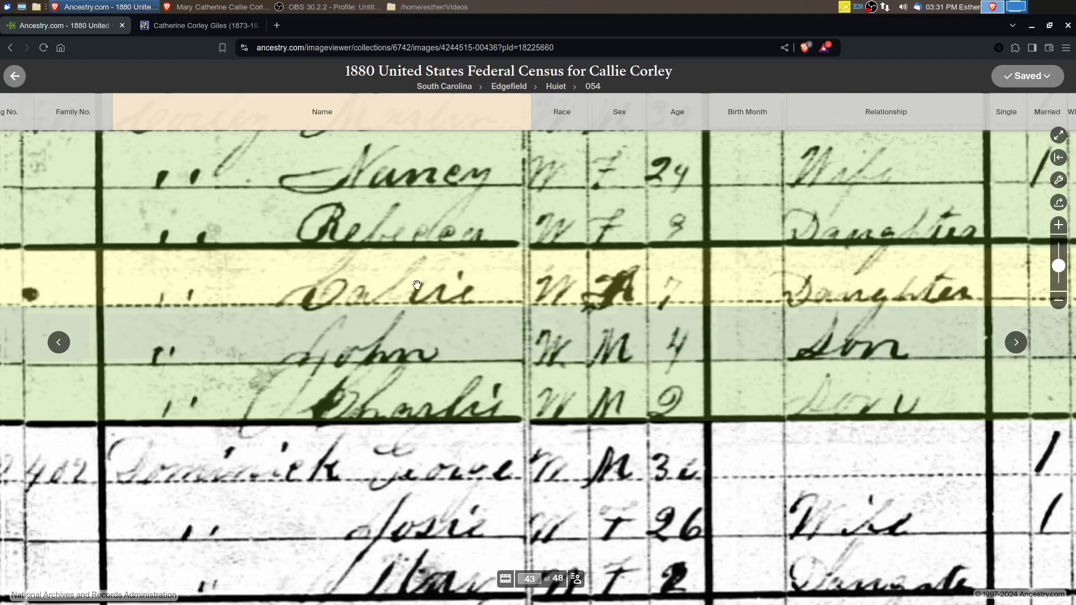
Step: Return to the person's facts page and dock Ancestry on the right half
{"action": "left_click", "coordinate": [8, 78]}
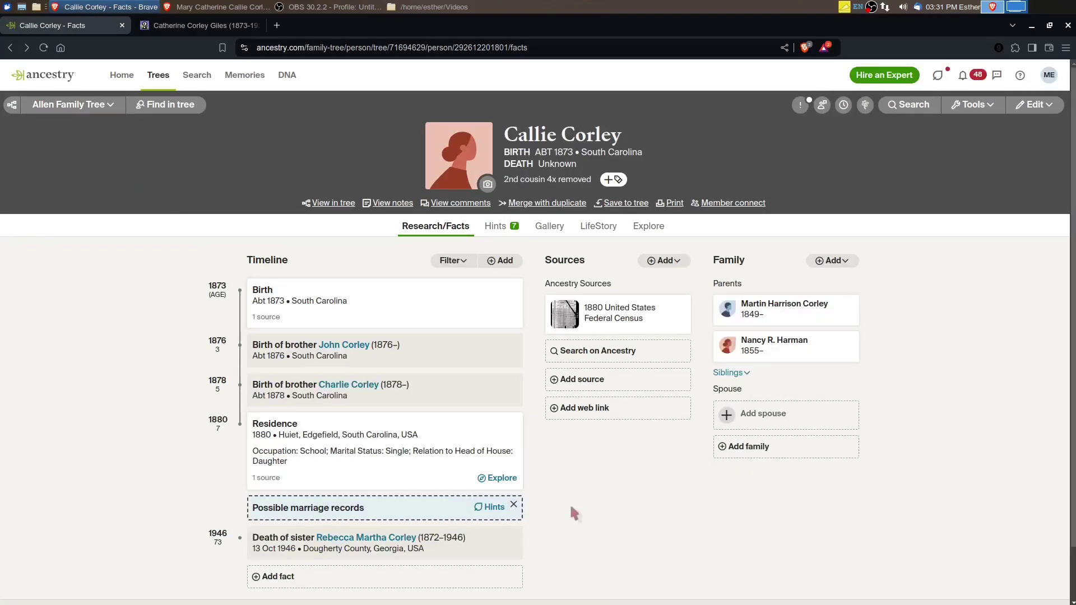
{"action": "mouse_move", "coordinate": [613, 329]}
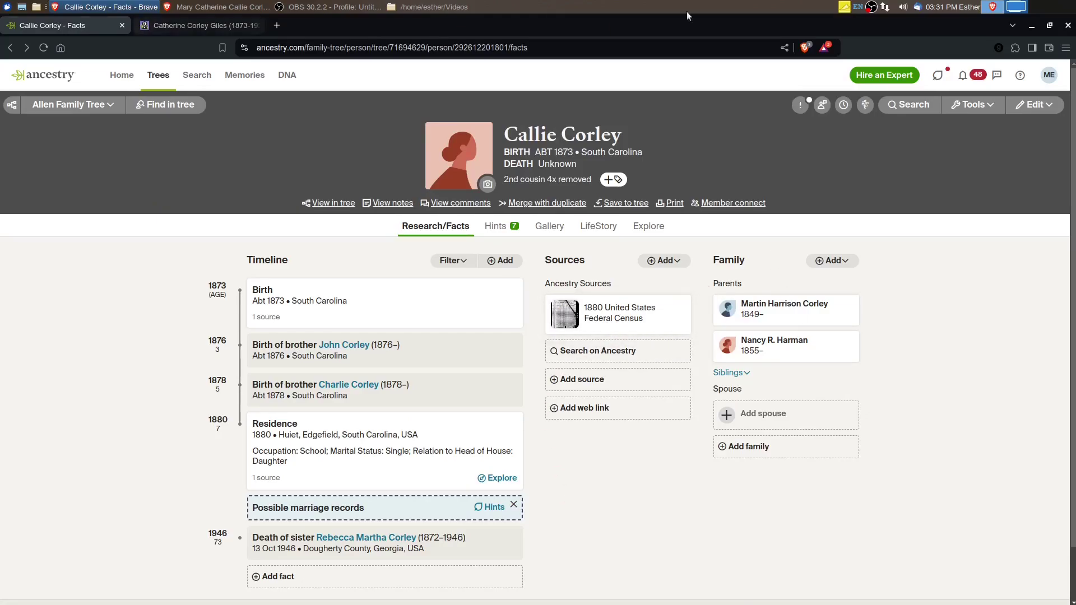
{"action": "left_click", "coordinate": [1049, 26]}
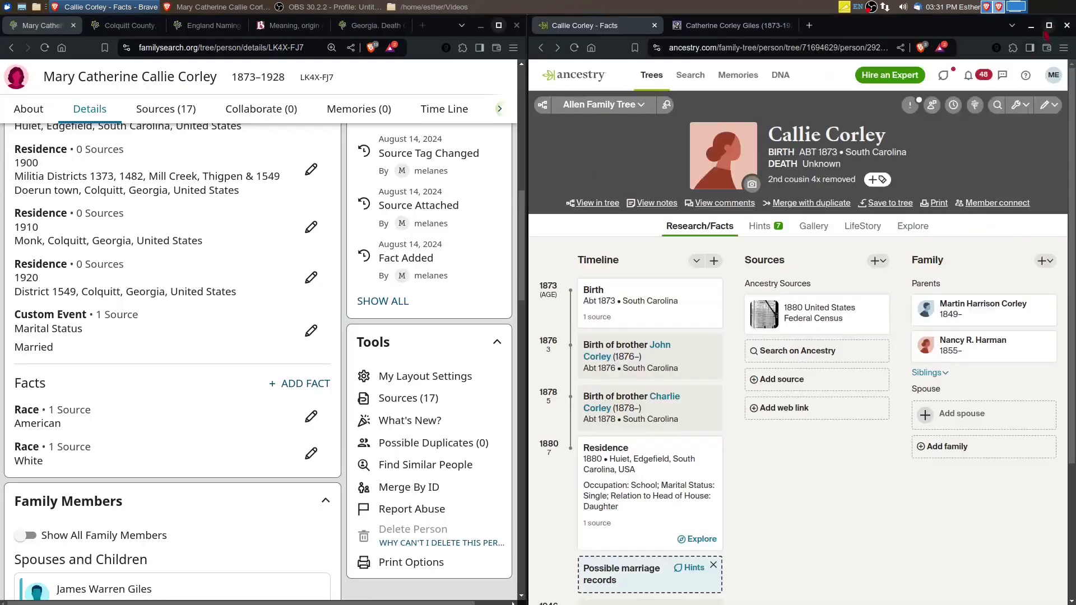
Step: Scroll the FamilySearch profile down to the Children list
{"action": "left_click", "coordinate": [68, 360]}
{"action": "scroll", "coordinate": [65, 381], "scroll_direction": "down", "scroll_amount": 5}
{"action": "scroll", "coordinate": [60, 406], "scroll_direction": "down", "scroll_amount": 6}
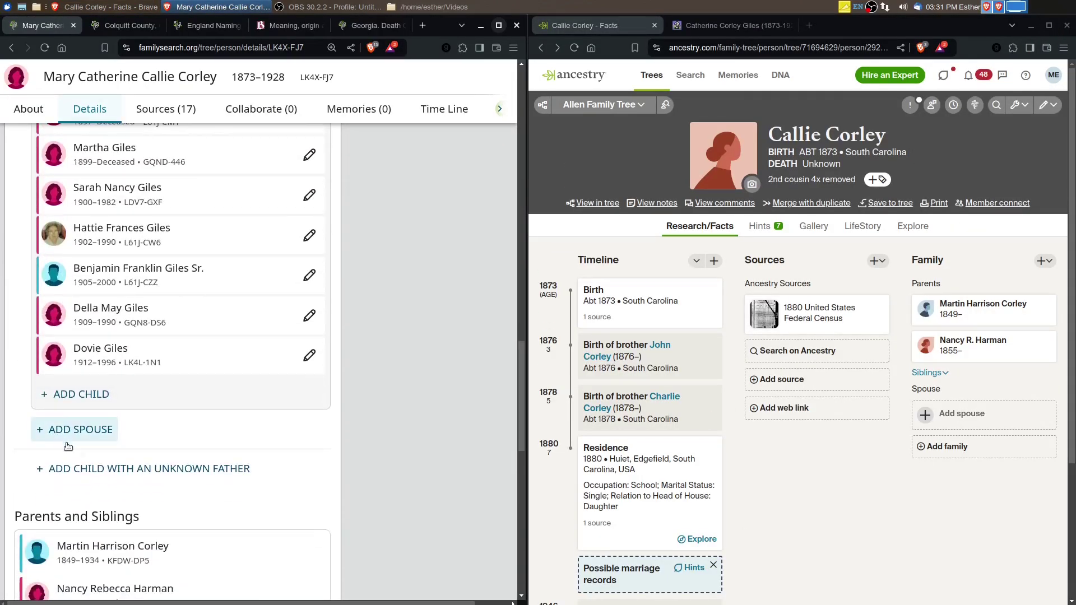
{"action": "scroll", "coordinate": [105, 451], "scroll_direction": "up", "scroll_amount": 7}
{"action": "scroll", "coordinate": [103, 449], "scroll_direction": "up", "scroll_amount": 5}
{"action": "scroll", "coordinate": [107, 457], "scroll_direction": "down", "scroll_amount": 6}
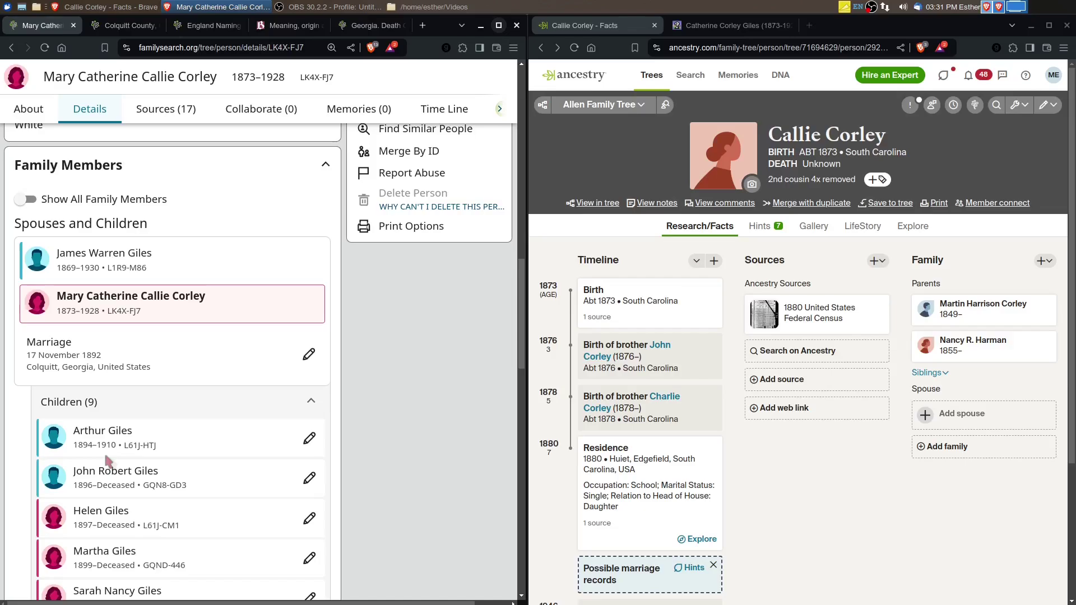
{"action": "scroll", "coordinate": [109, 460], "scroll_direction": "down", "scroll_amount": 2}
{"action": "scroll", "coordinate": [110, 475], "scroll_direction": "down", "scroll_amount": 2}
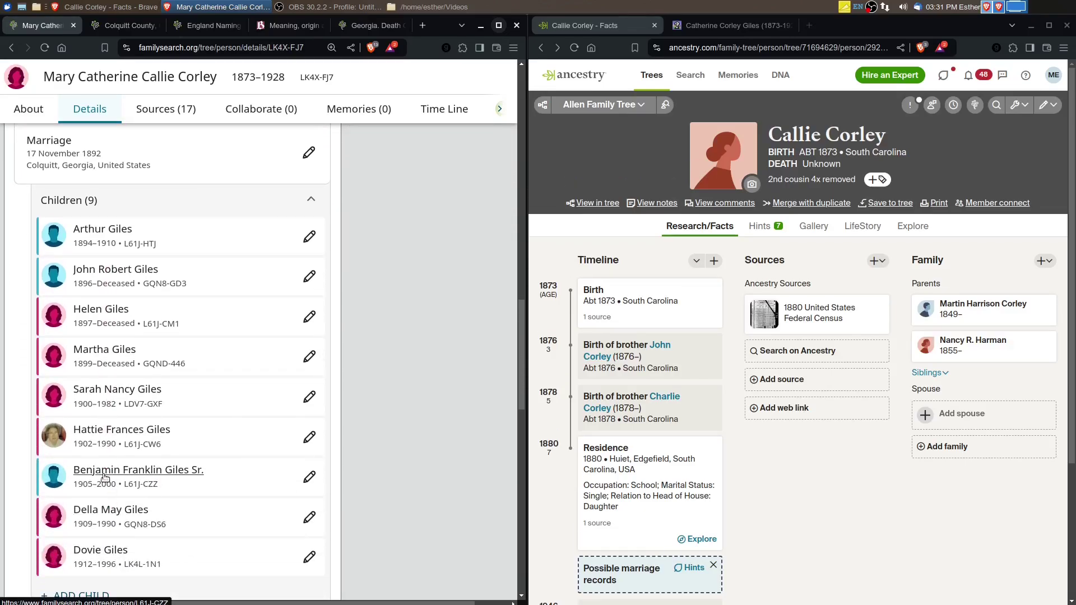
{"action": "scroll", "coordinate": [80, 503], "scroll_direction": "down", "scroll_amount": 1}
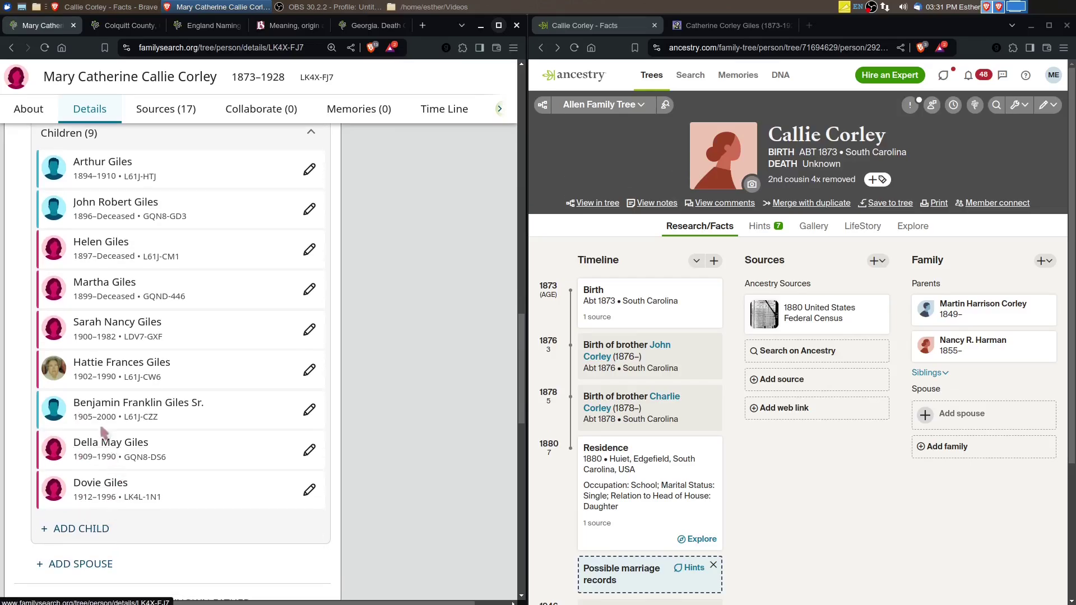
{"action": "scroll", "coordinate": [126, 414], "scroll_direction": "up", "scroll_amount": 2}
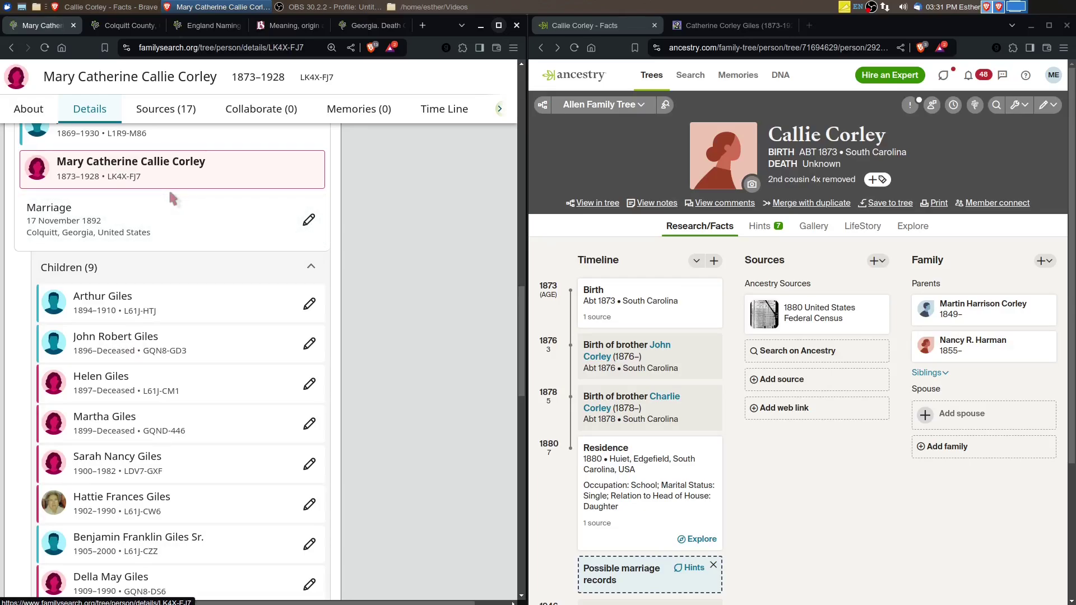
{"action": "scroll", "coordinate": [222, 295], "scroll_direction": "down", "scroll_amount": 10}
{"action": "scroll", "coordinate": [221, 314], "scroll_direction": "up", "scroll_amount": 3}
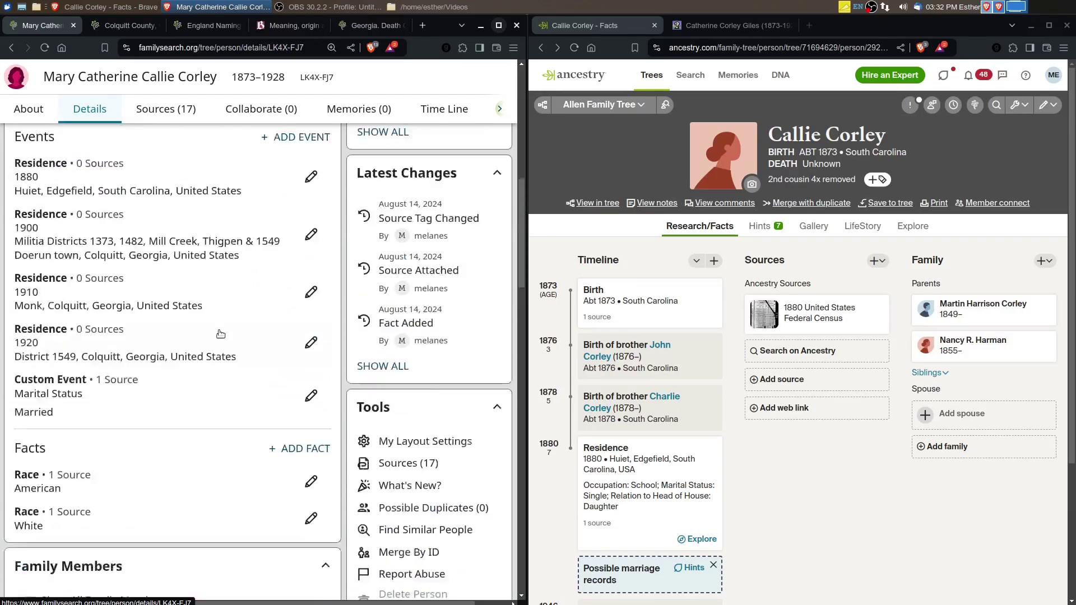
{"action": "scroll", "coordinate": [220, 334], "scroll_direction": "up", "scroll_amount": 8}
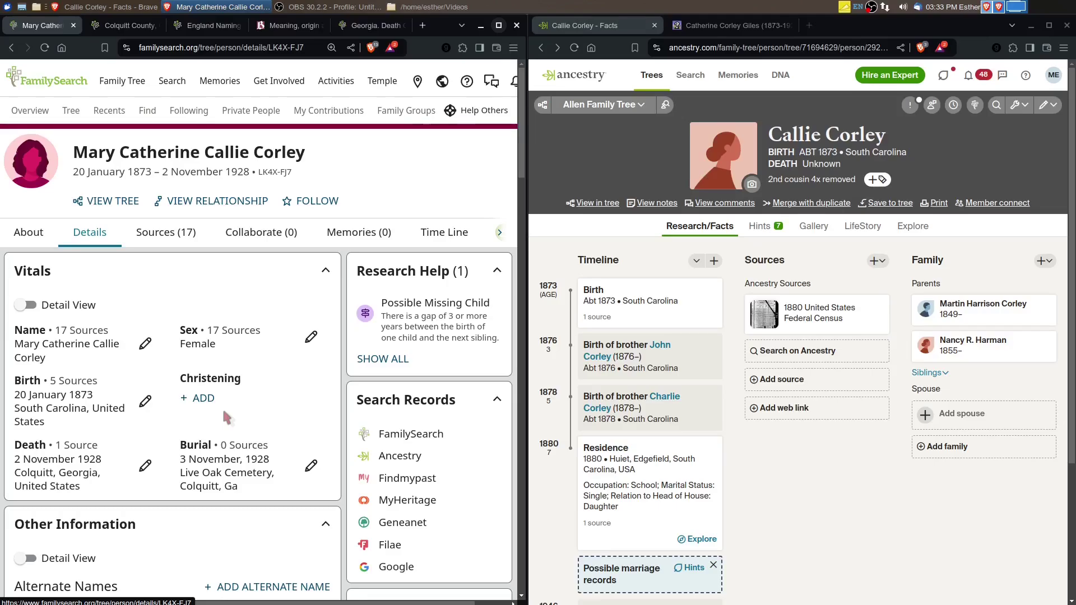
{"action": "scroll", "coordinate": [222, 407], "scroll_direction": "down", "scroll_amount": 8}
{"action": "scroll", "coordinate": [224, 415], "scroll_direction": "up", "scroll_amount": 10}
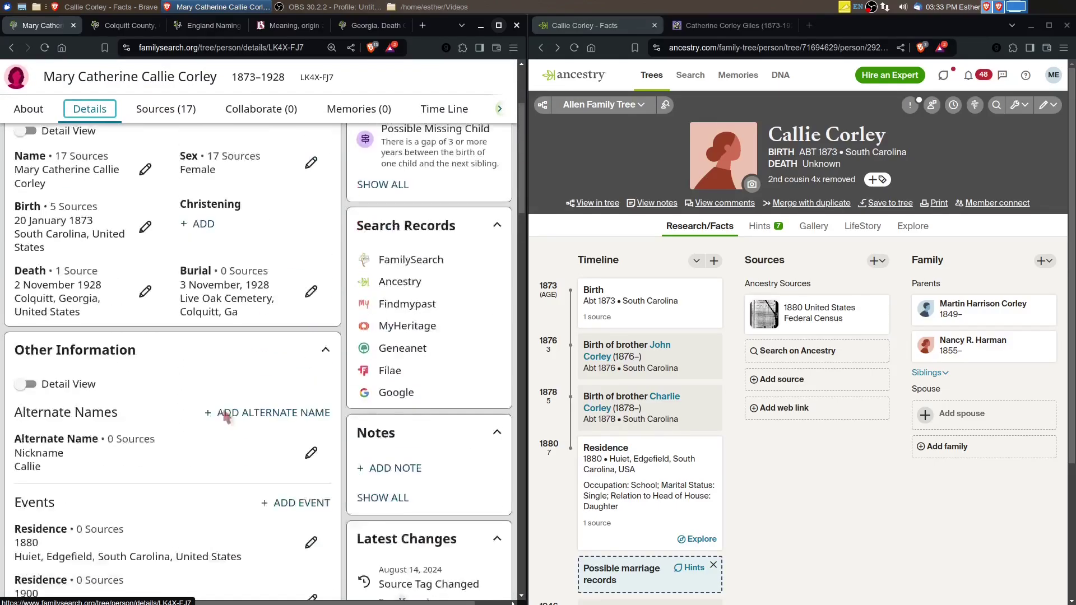